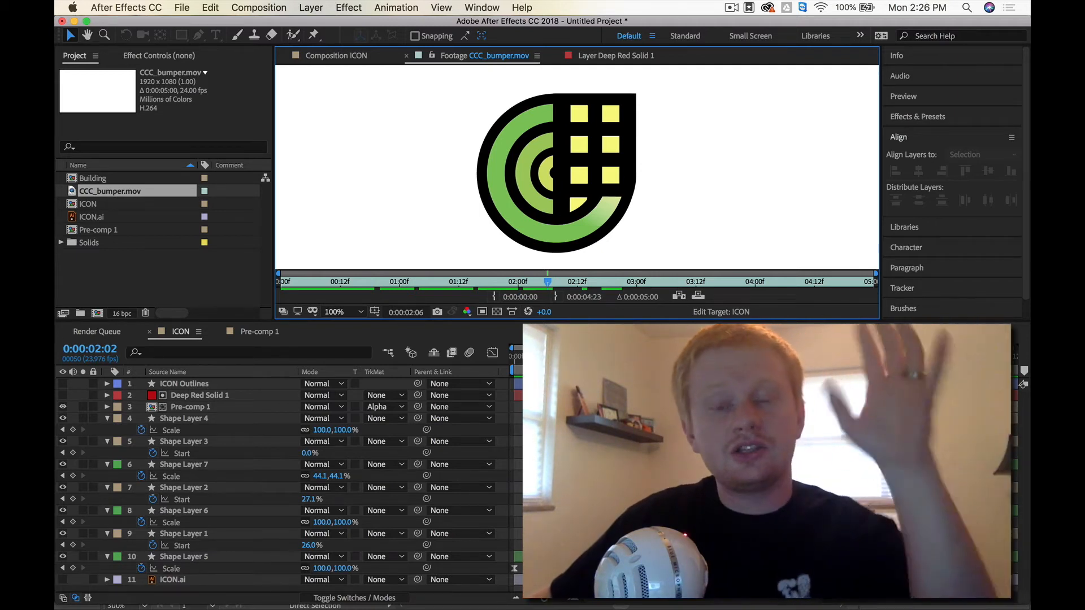
Play the CCC_bumper.mov footage from its start and preview the ICON composition's animation.
left_click_drag(302, 283, 277, 283)
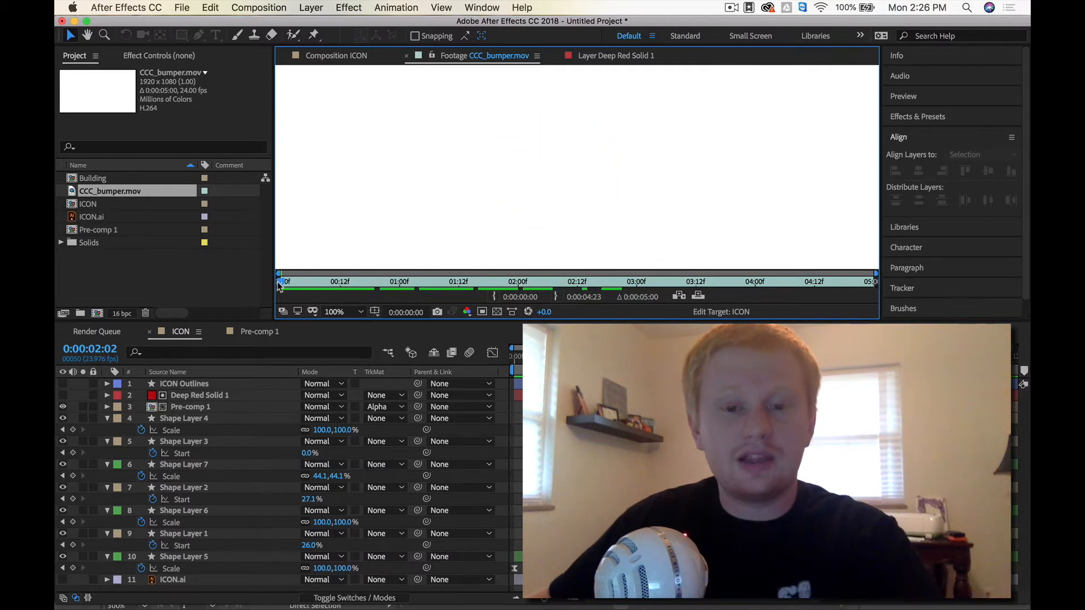
key("space")
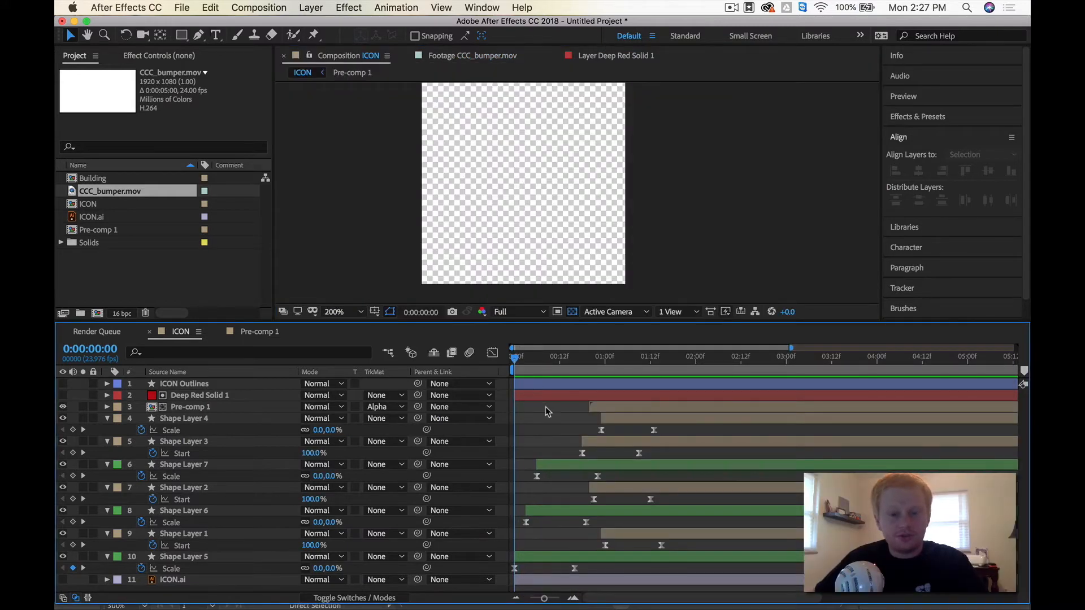
left_click(633, 421)
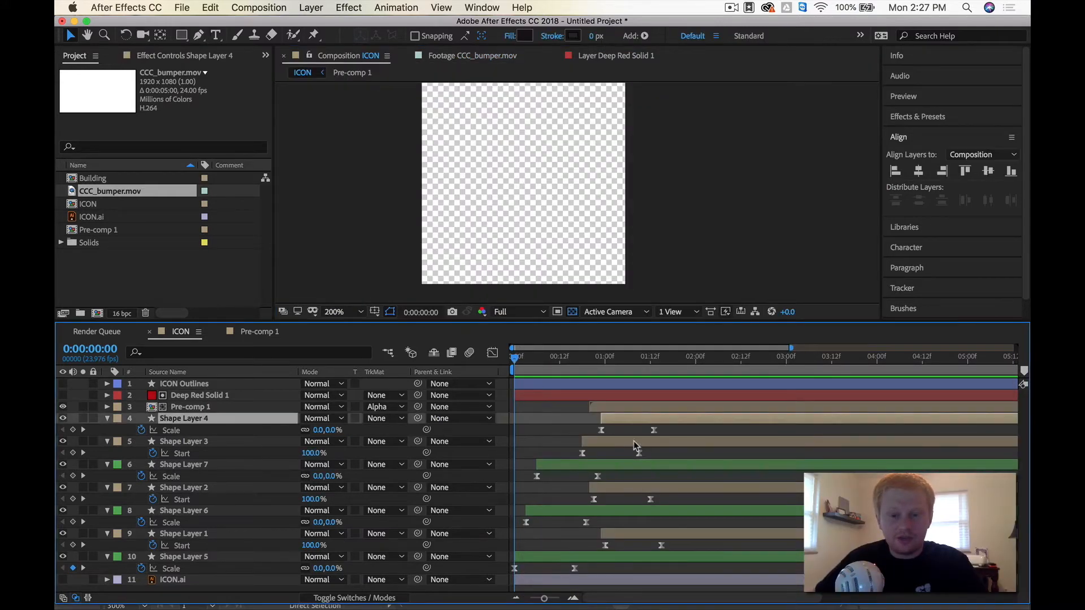
left_click(639, 465)
key("space")
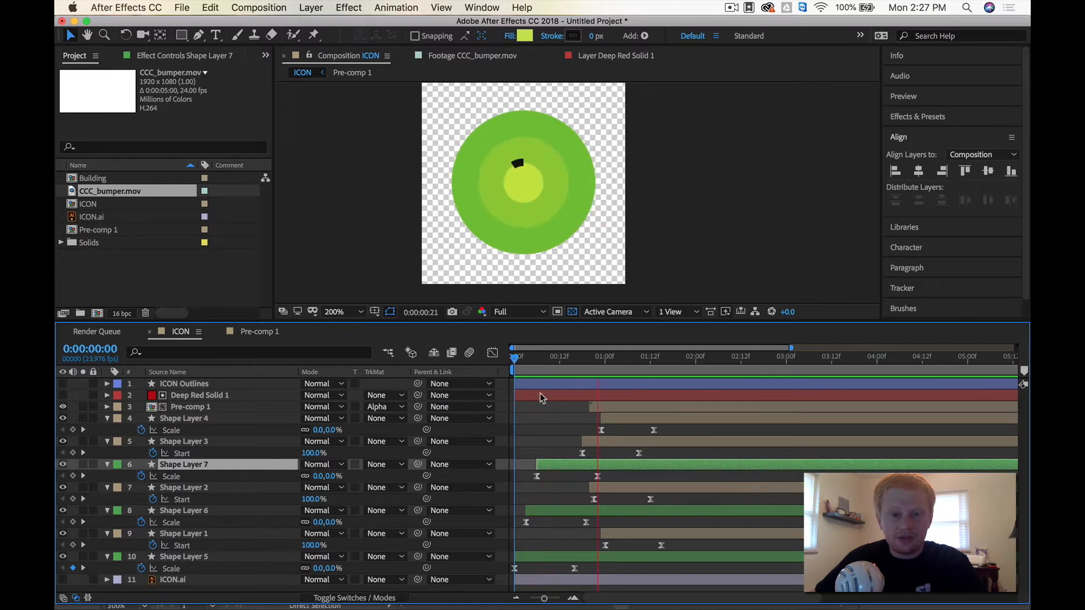
key("space")
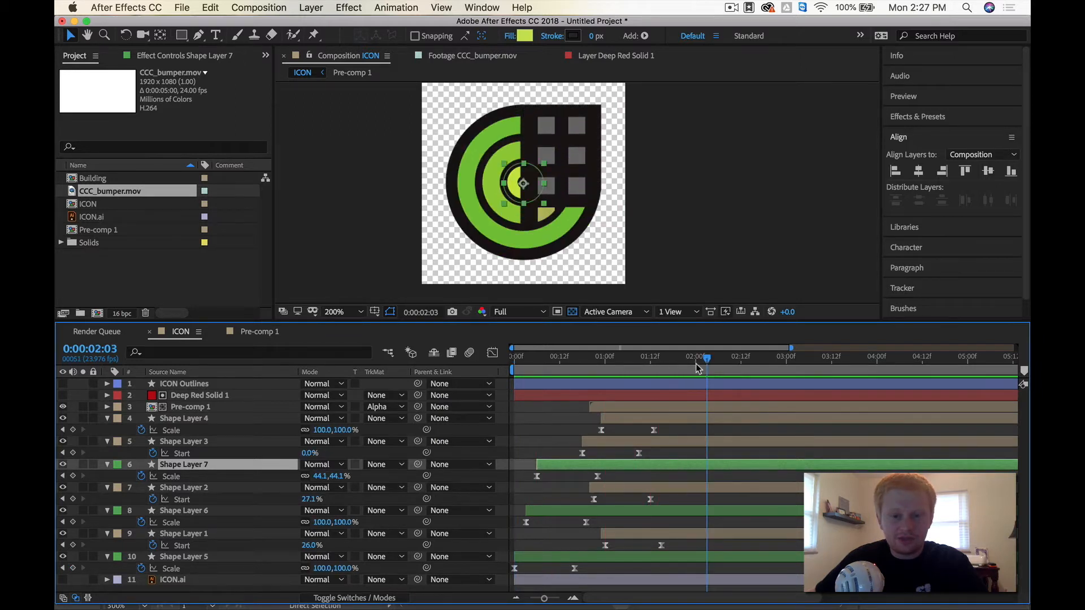
left_click_drag(696, 364, 772, 363)
left_click(395, 248)
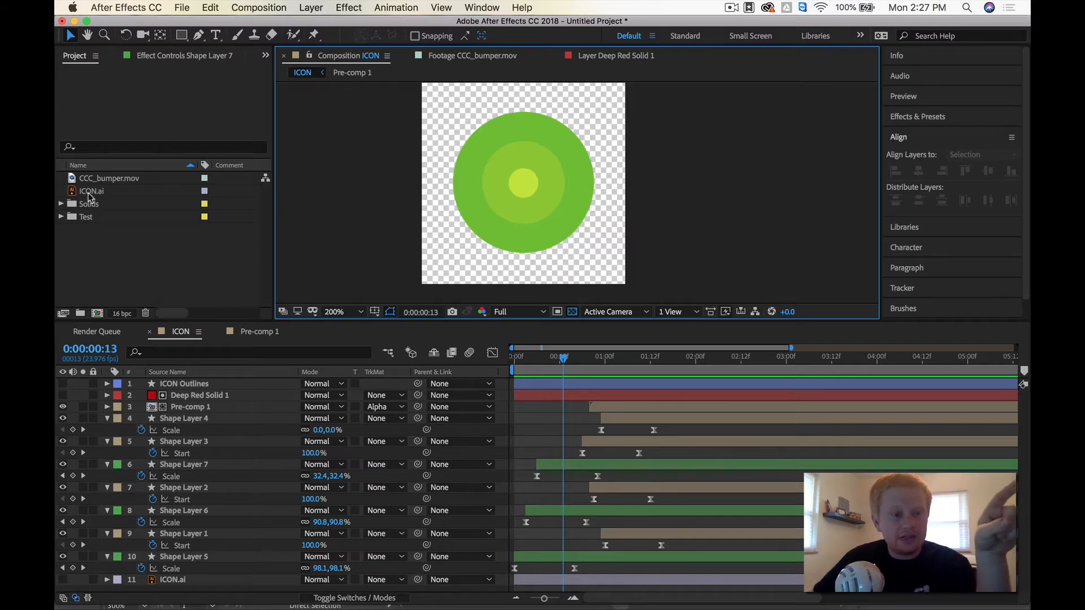
Create a new composition from the ICON.ai footage.
left_click(89, 193)
double_click(92, 192)
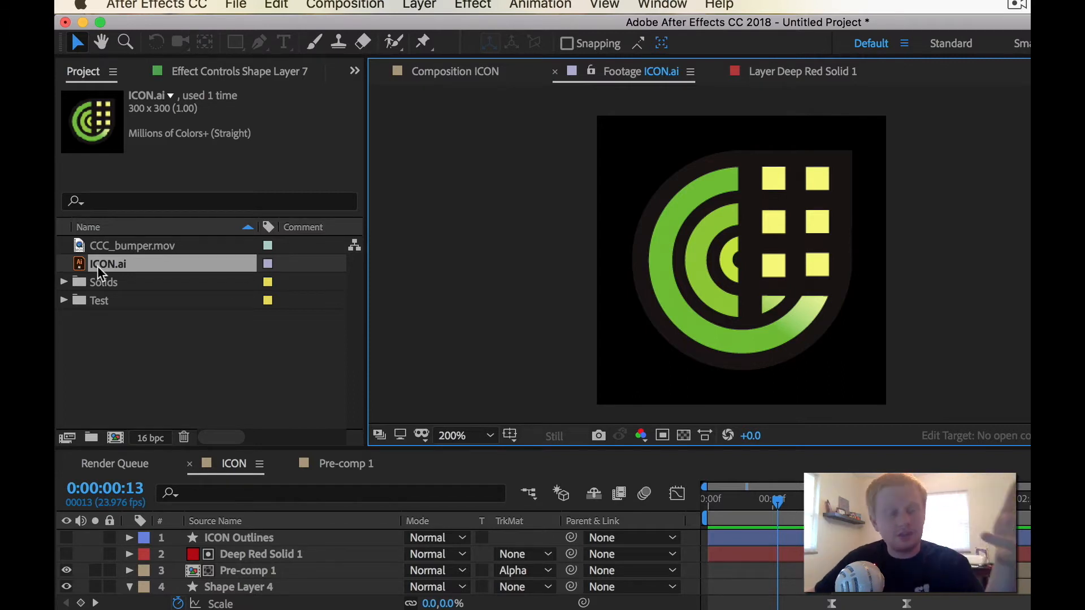
left_click_drag(107, 265, 118, 449)
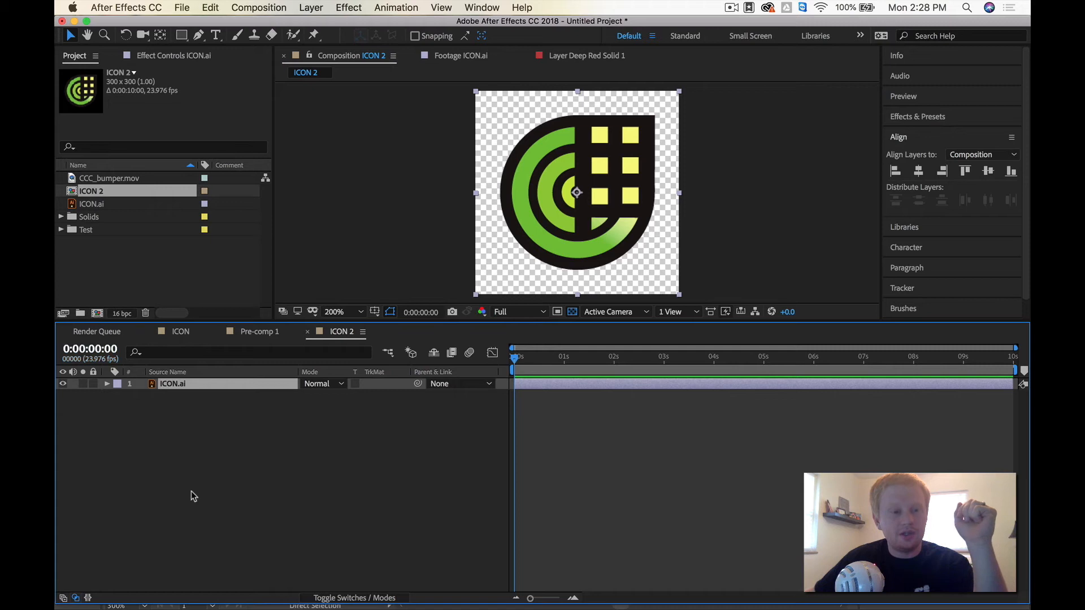
Close the old ICON and Pre-comp 1 timelines, keeping only the new composition open.
left_click(218, 332)
left_click(149, 333)
left_click(64, 332)
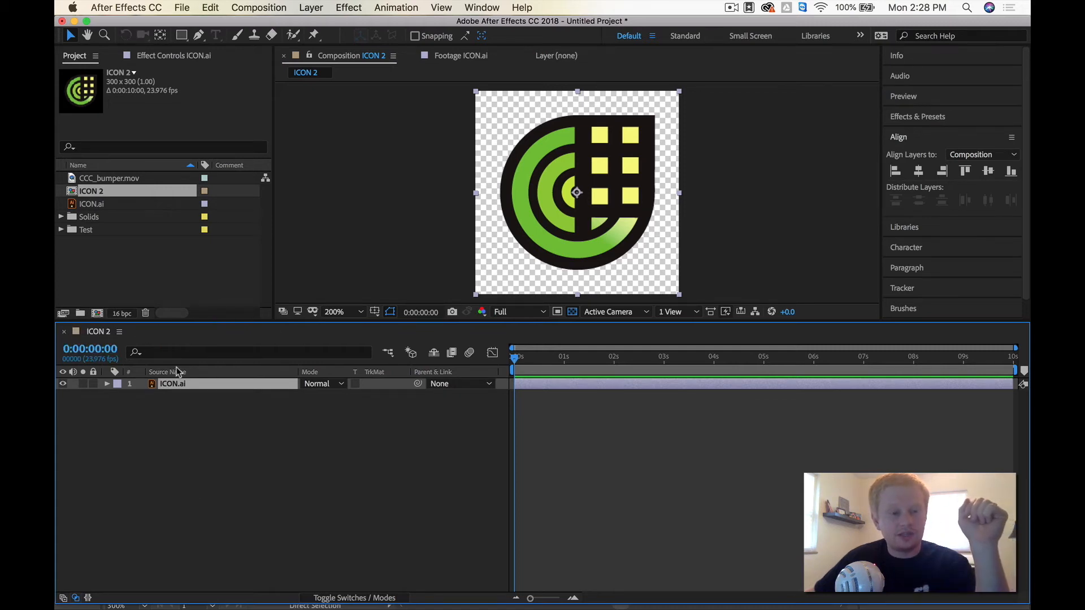
Rename the new ICON 2 composition as Logo Animation.
left_click(96, 193)
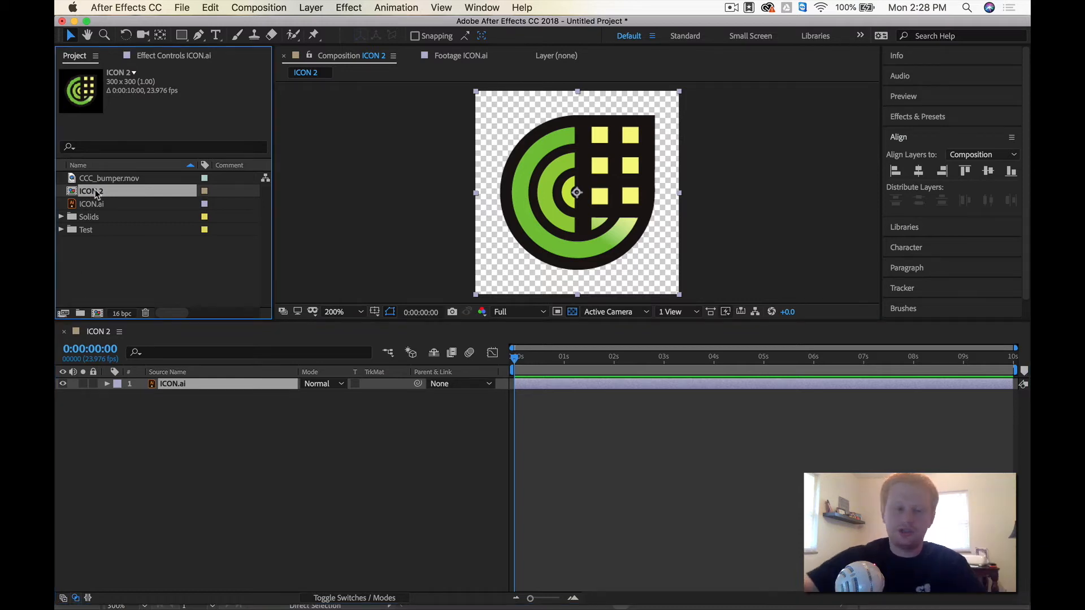
key("Return")
type("Logo N")
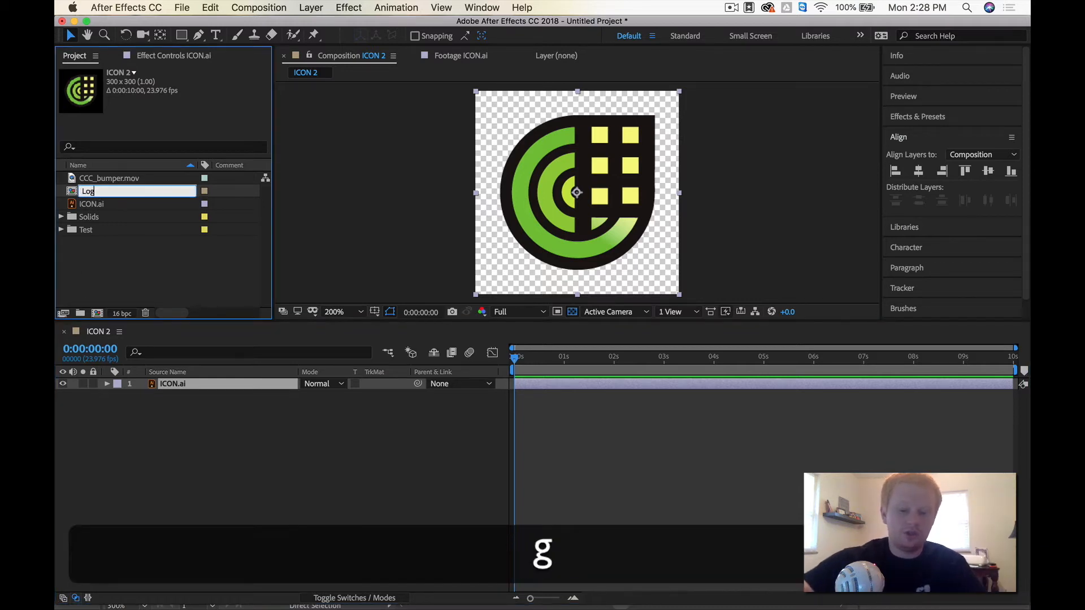
key("BackSpace")
type("Animation")
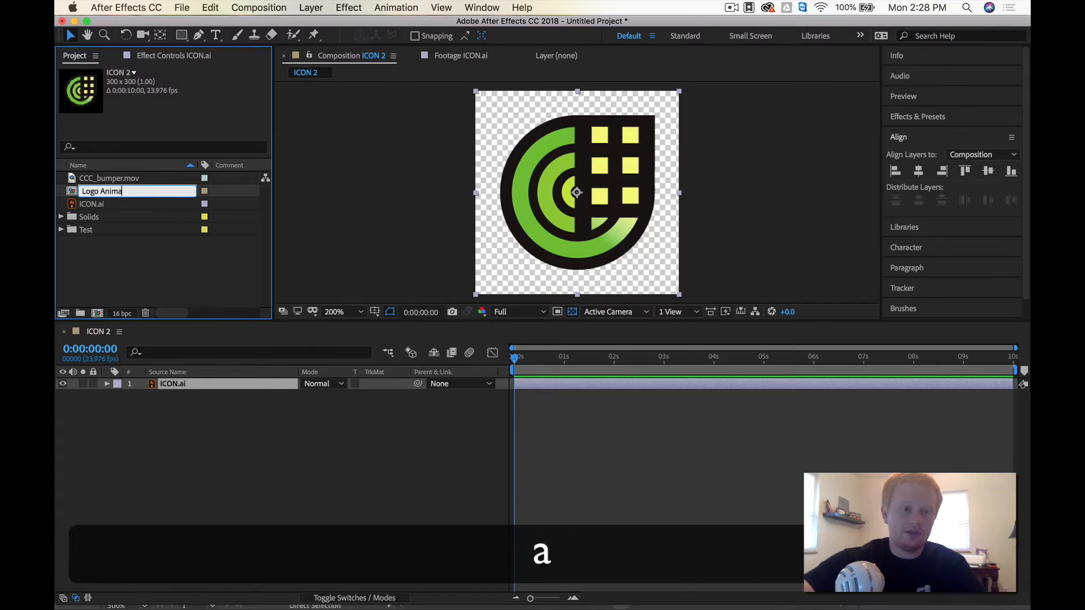
key("Return")
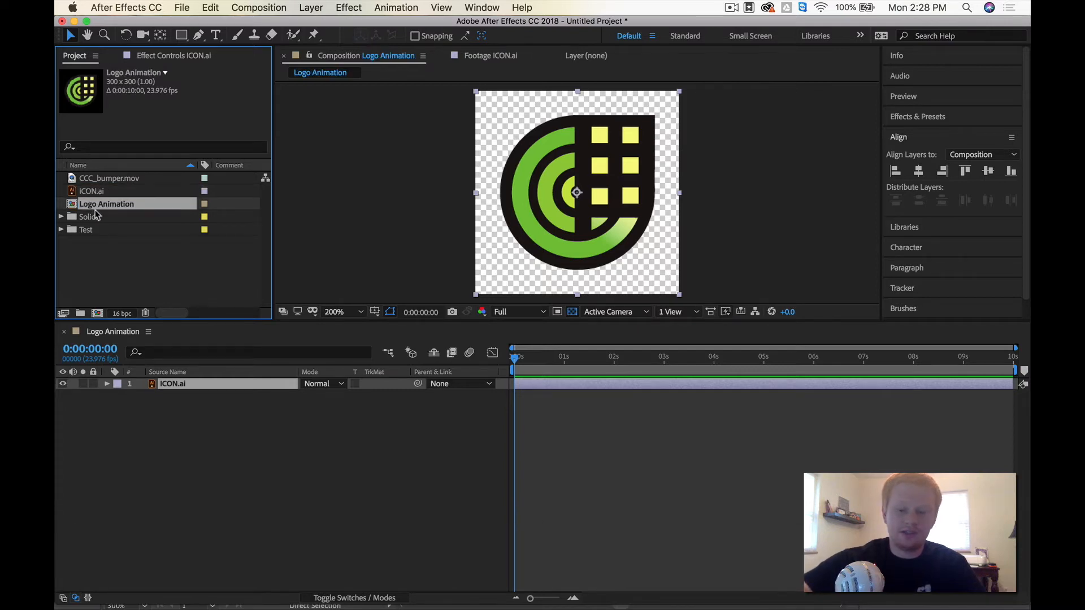
left_click(143, 261)
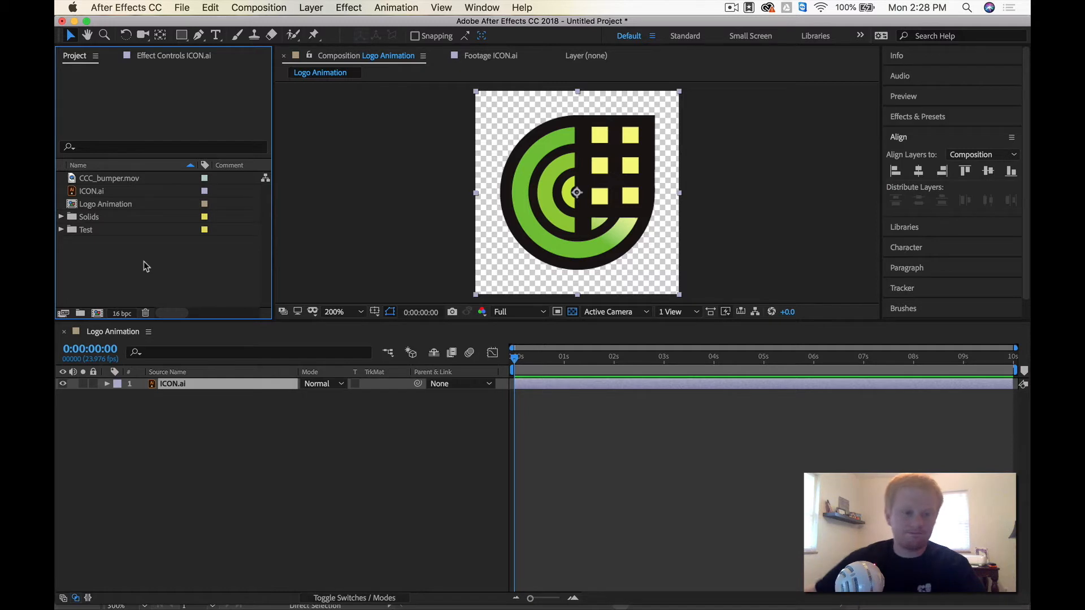
left_click(127, 209)
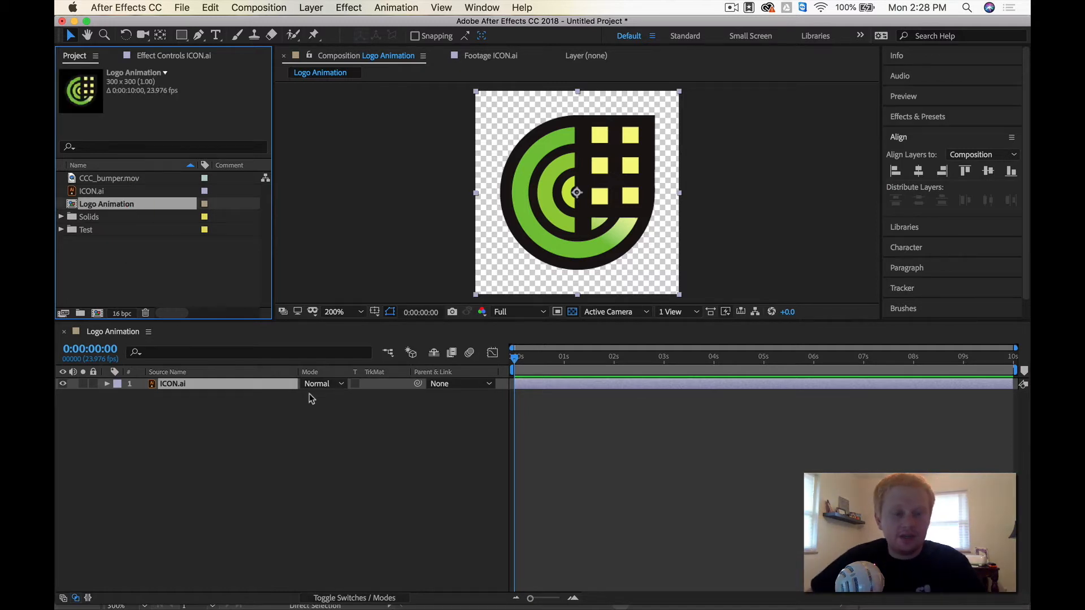
Convert the ICON.ai layer into editable outlines with Create Shapes from Vector Layer.
right_click(184, 389)
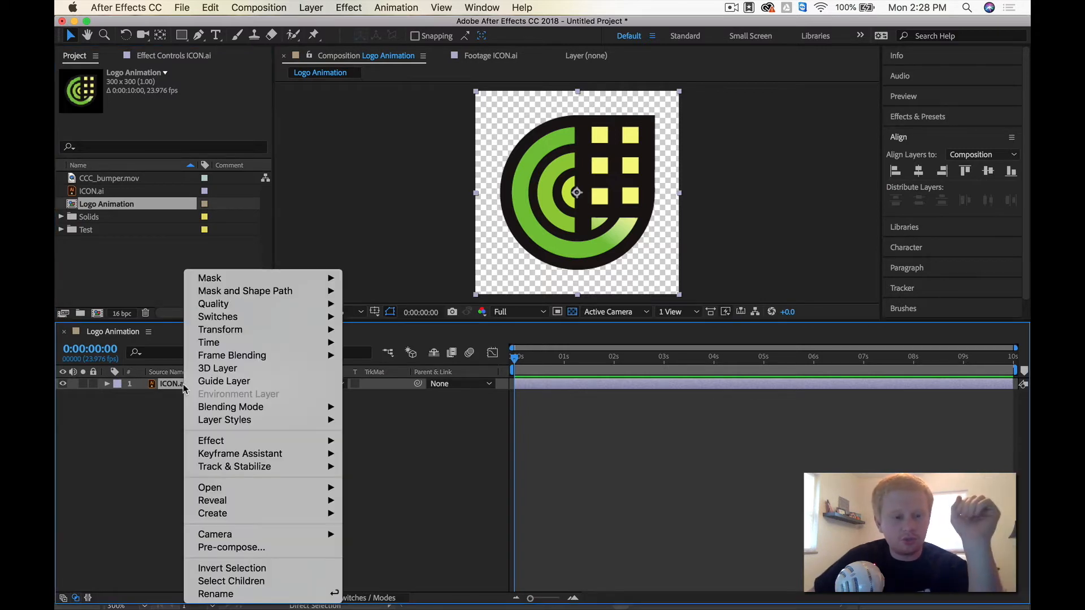
mouse_move(244, 469)
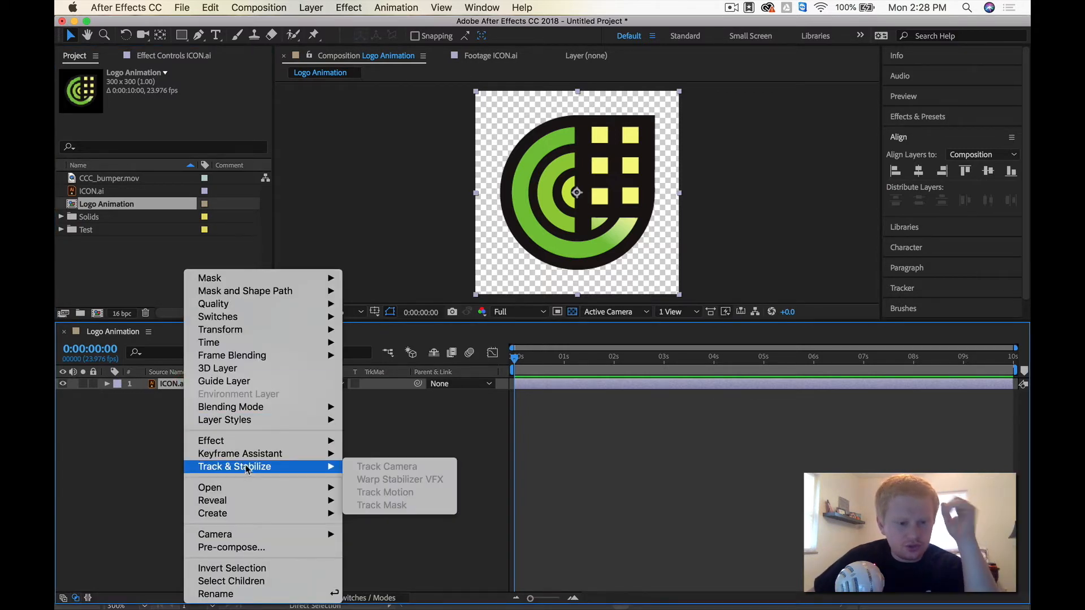
mouse_move(253, 516)
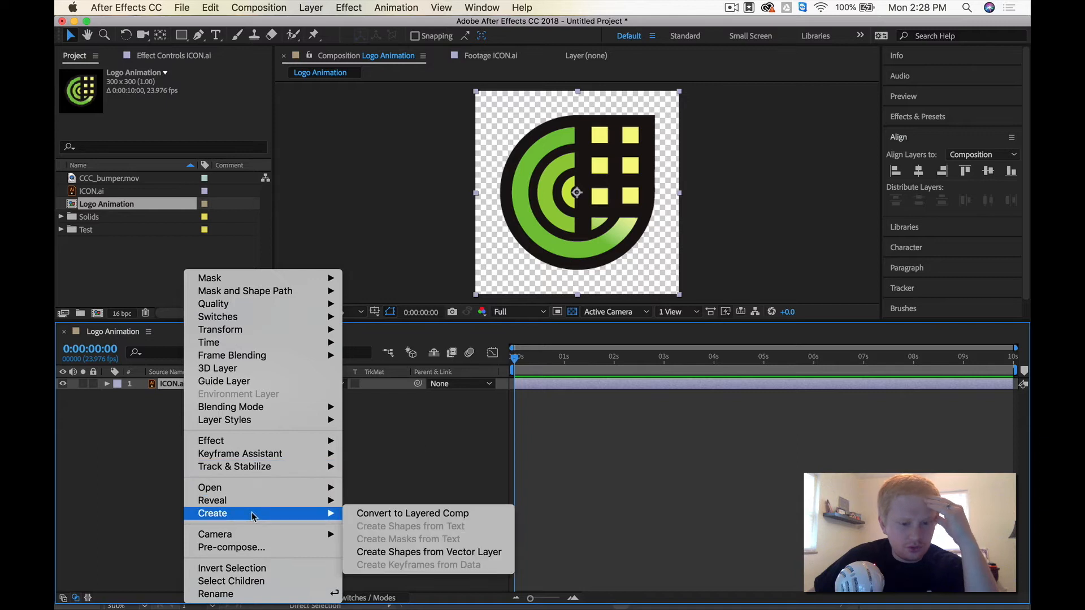
left_click(418, 554)
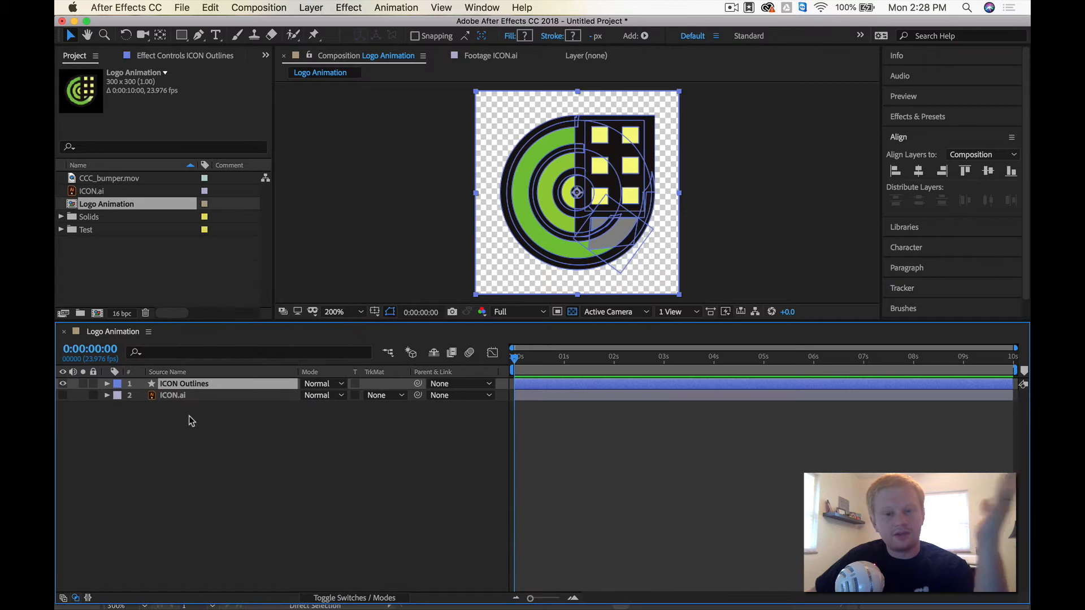
left_click(219, 417)
left_click(180, 384)
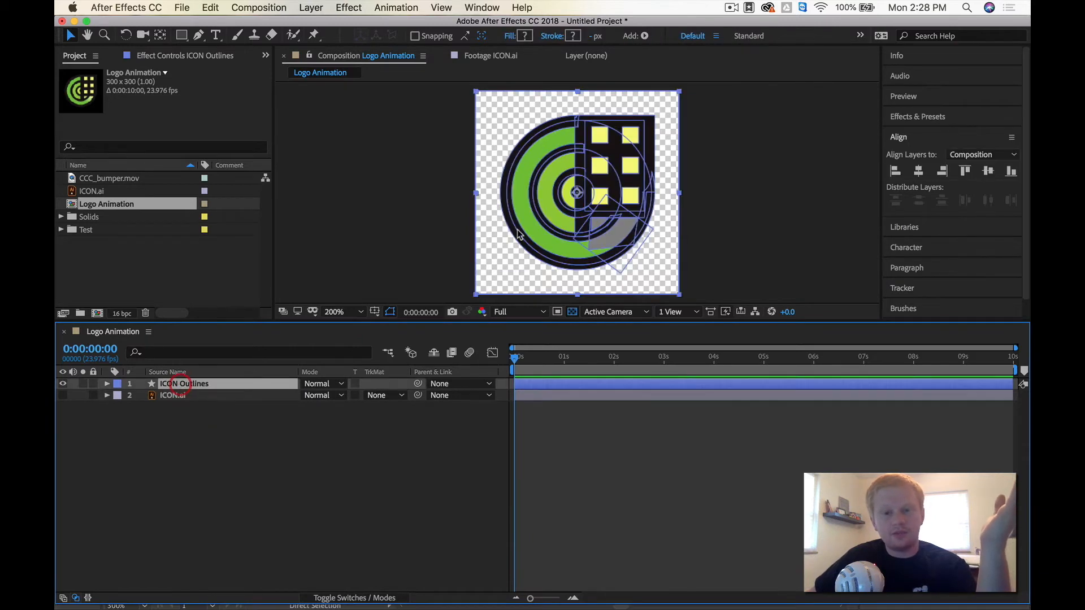
left_click(416, 429)
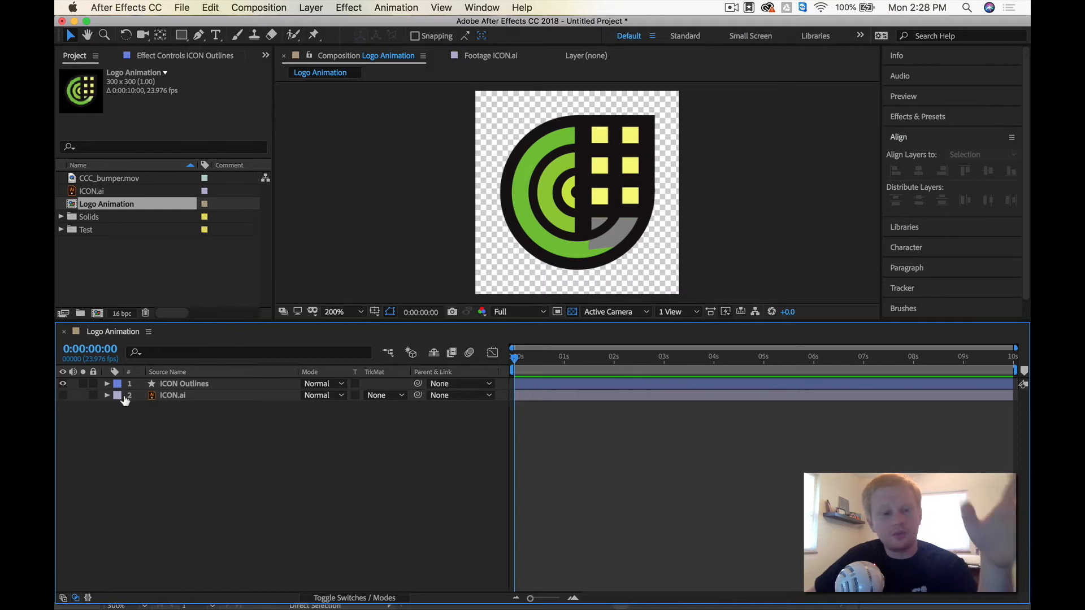
Compare the original ICON.ai layer with ICON Outlines by alternating which of the two is visible.
left_click(195, 396)
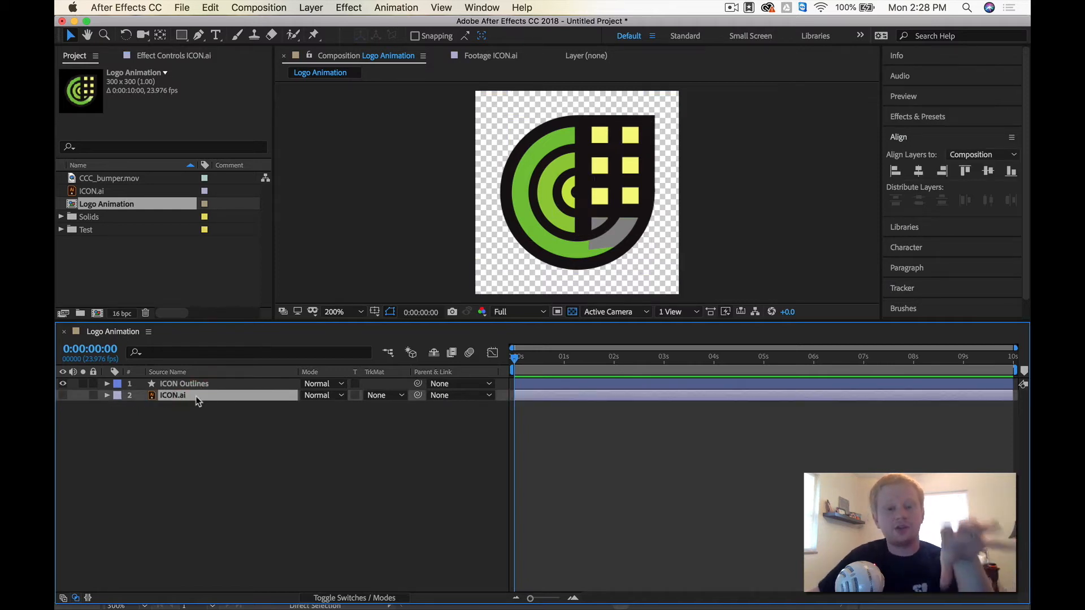
left_click(62, 384)
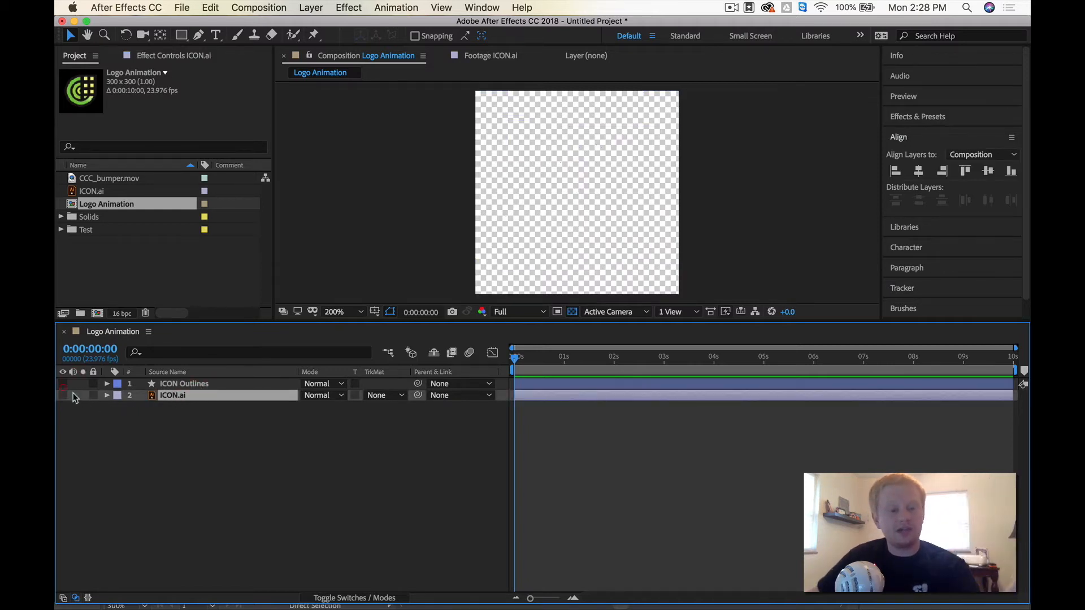
left_click(62, 395)
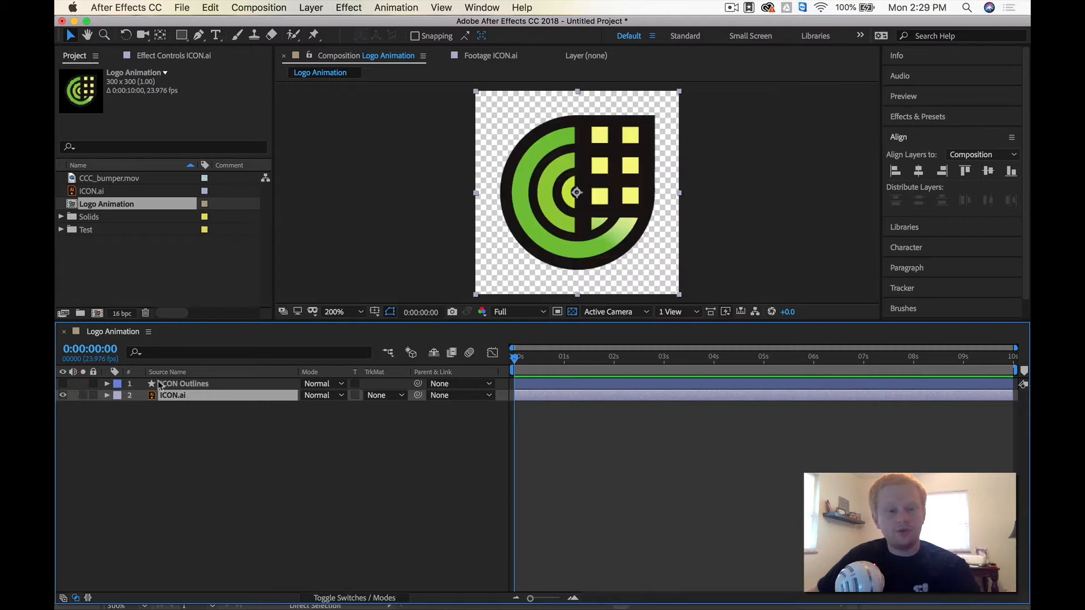
left_click(63, 395)
left_click(63, 384)
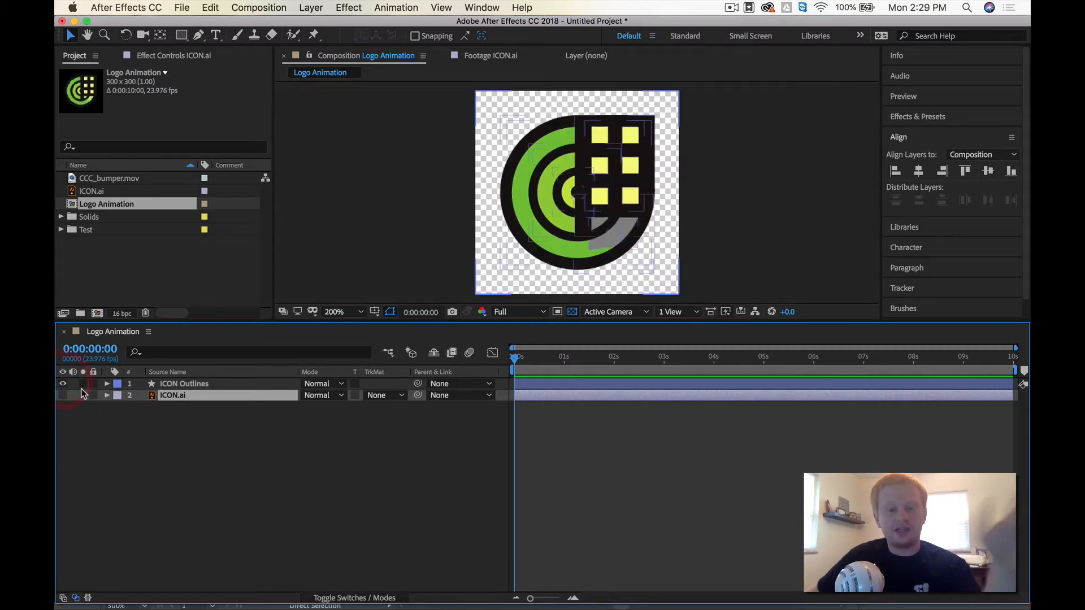
Shift the black window-grid shape of ICON Outlines to the right and the gray highlight shape up and to the left.
left_click(649, 141)
double_click(650, 148)
left_click_drag(654, 150, 702, 124)
left_click(609, 127)
left_click_drag(622, 125, 601, 105)
left_click(190, 429)
Show ICON.ai instead of ICON Outlines, view it in the layer viewer, and return to the Logo Animation composition.
left_click(184, 398)
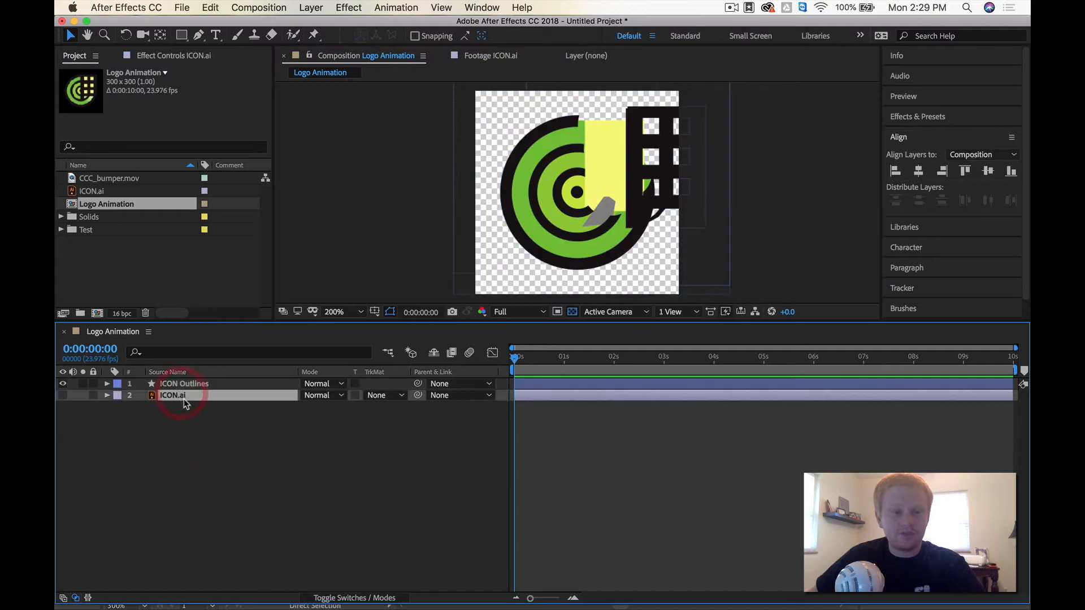
left_click(62, 385)
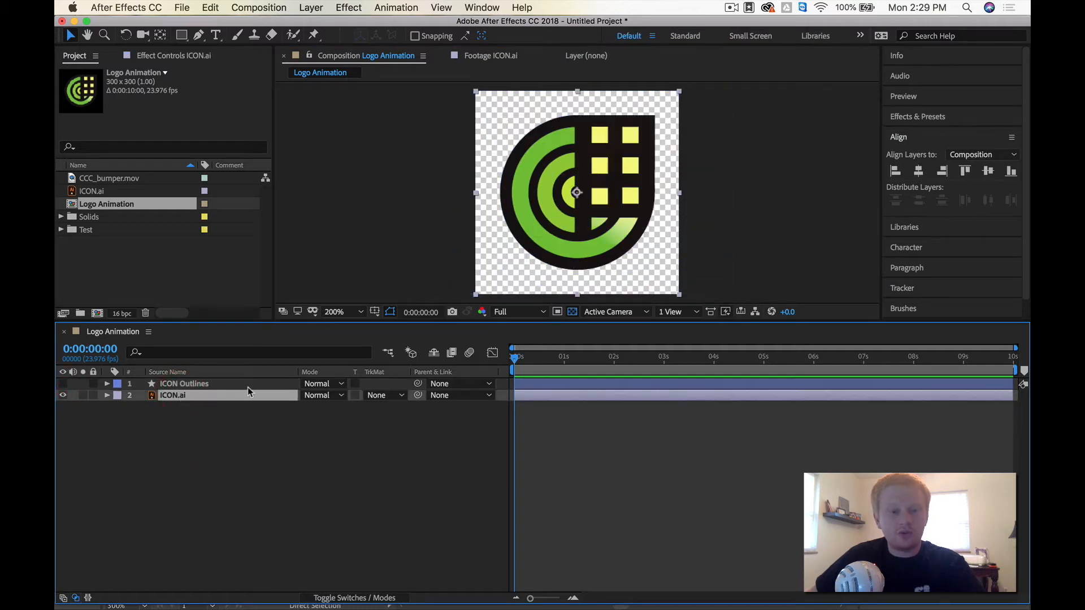
double_click(585, 195)
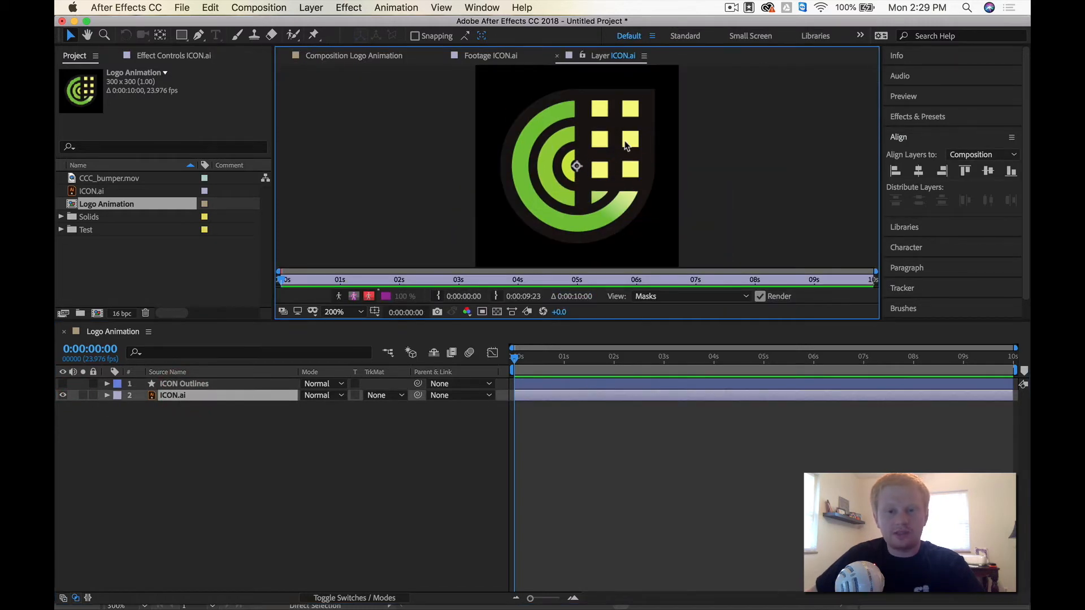
left_click(350, 55)
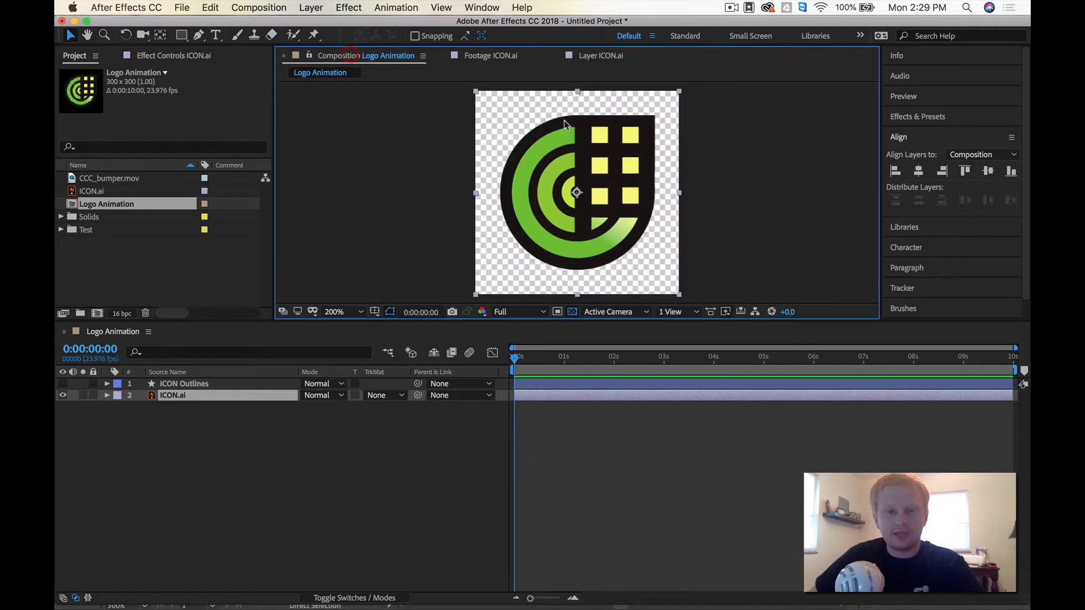
left_click(179, 380)
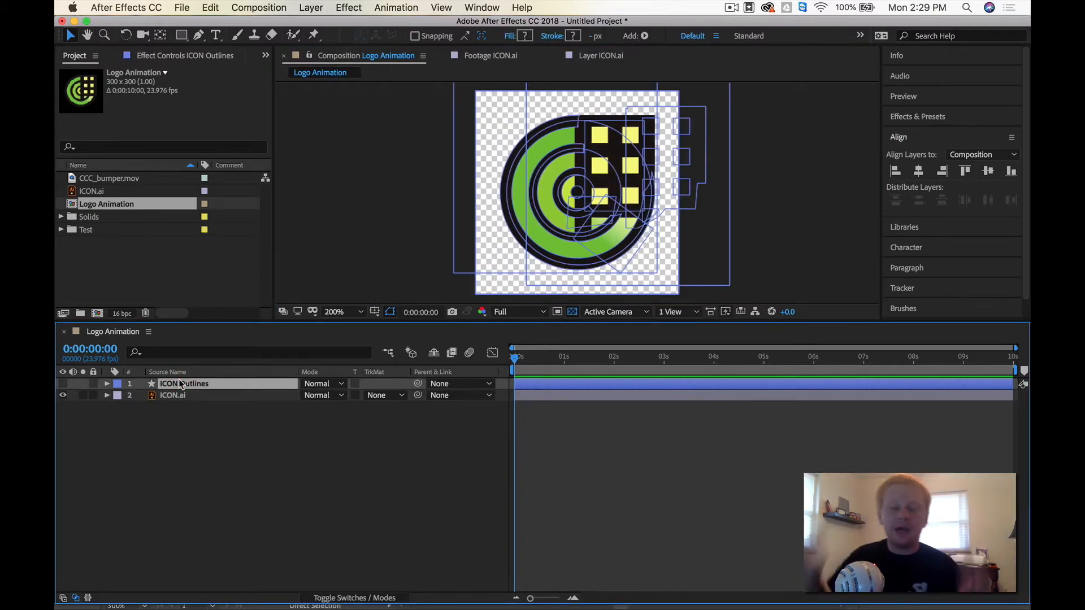
left_click(160, 395)
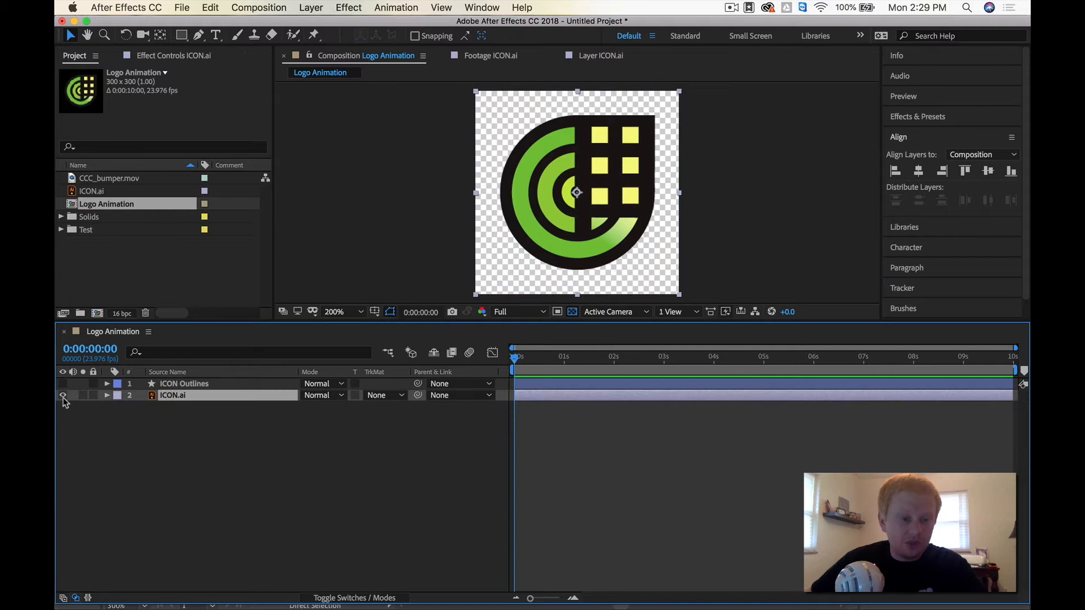
Hide ICON.ai, show ICON Outlines again, and check that its individual shapes can be selected in the composition.
left_click(63, 395)
left_click(63, 385)
left_click(638, 192)
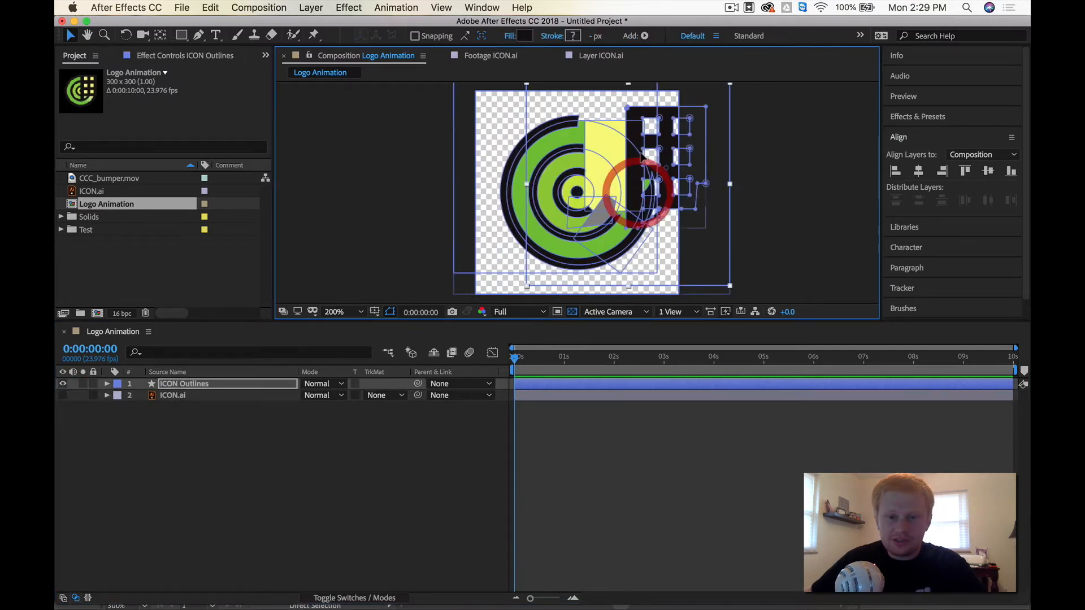
left_click(637, 112)
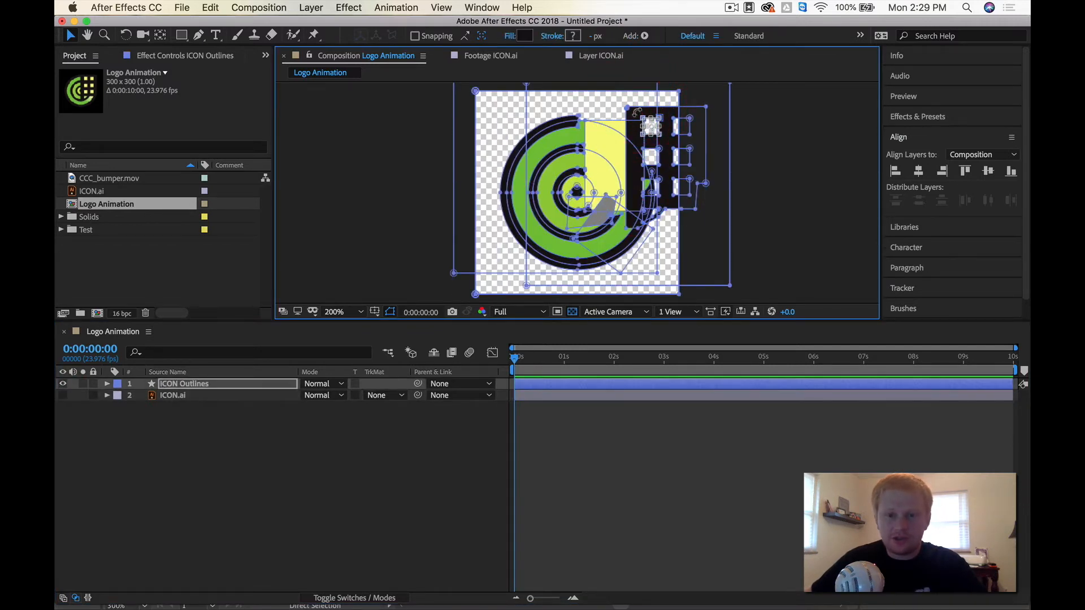
key("Return")
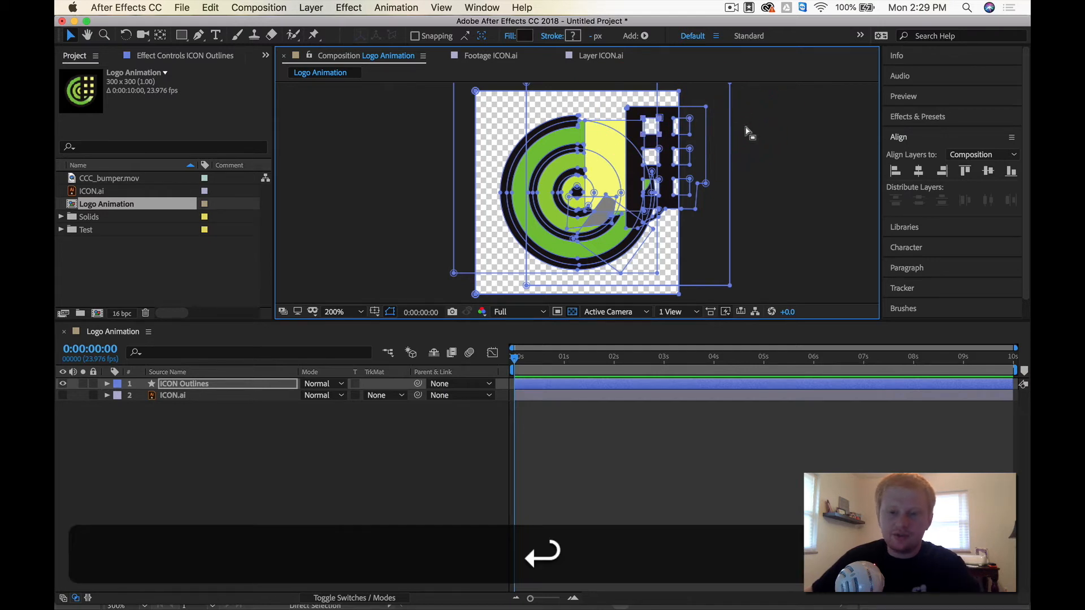
left_click(604, 219)
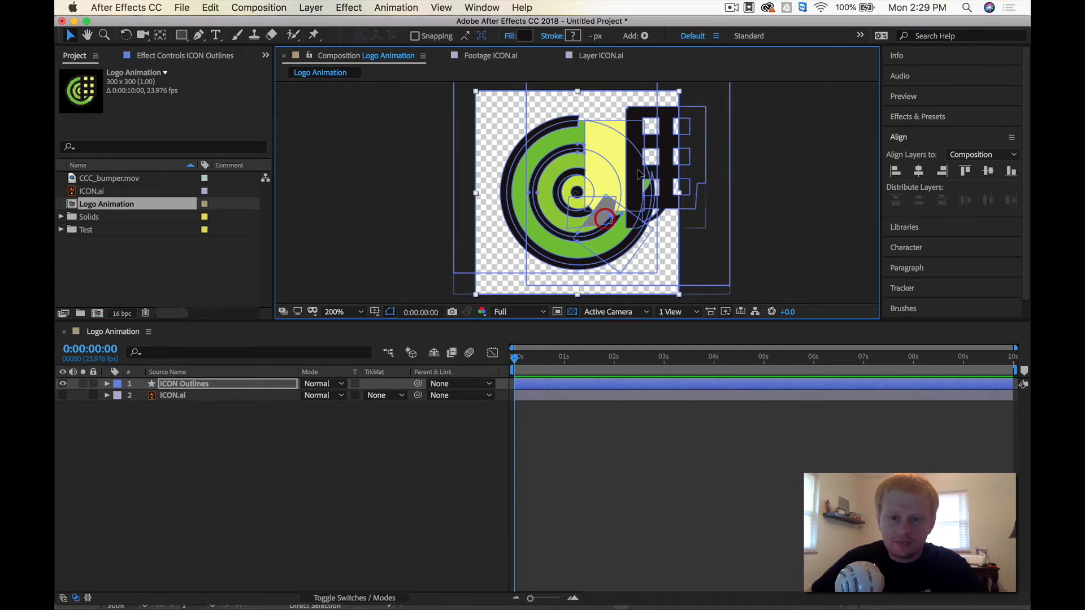
Move the black window-grid shape of ICON Outlines up and to the left so it overlaps the rings, and deselect the layer.
left_click(640, 115)
scroll(632, 113, "down", 1, "alt")
scroll(632, 113, "up", 2, "alt")
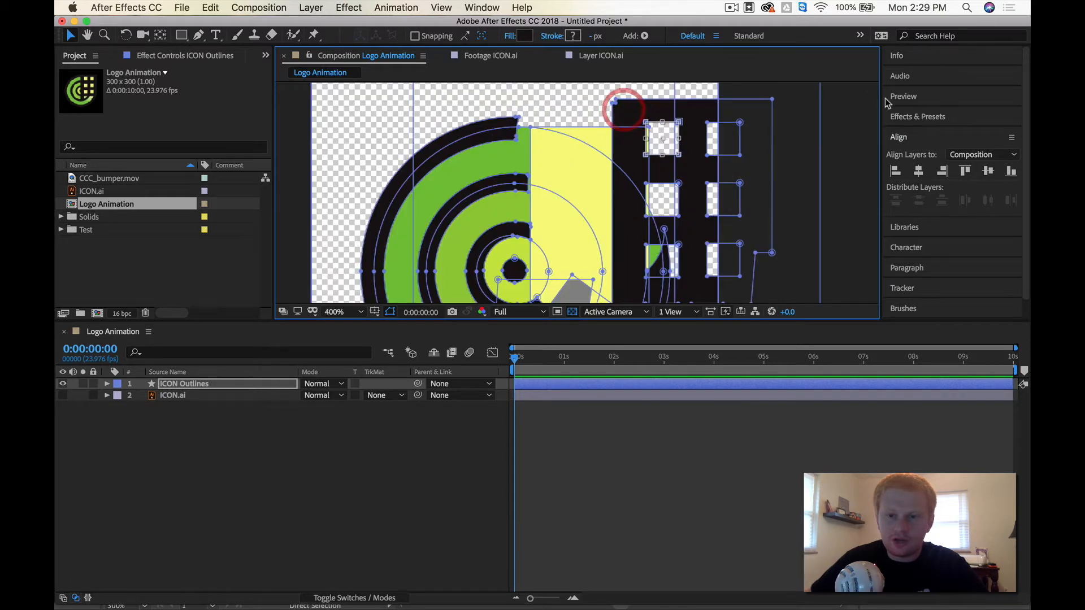
key("Return")
left_click_drag(630, 109, 553, 60)
key("comma")
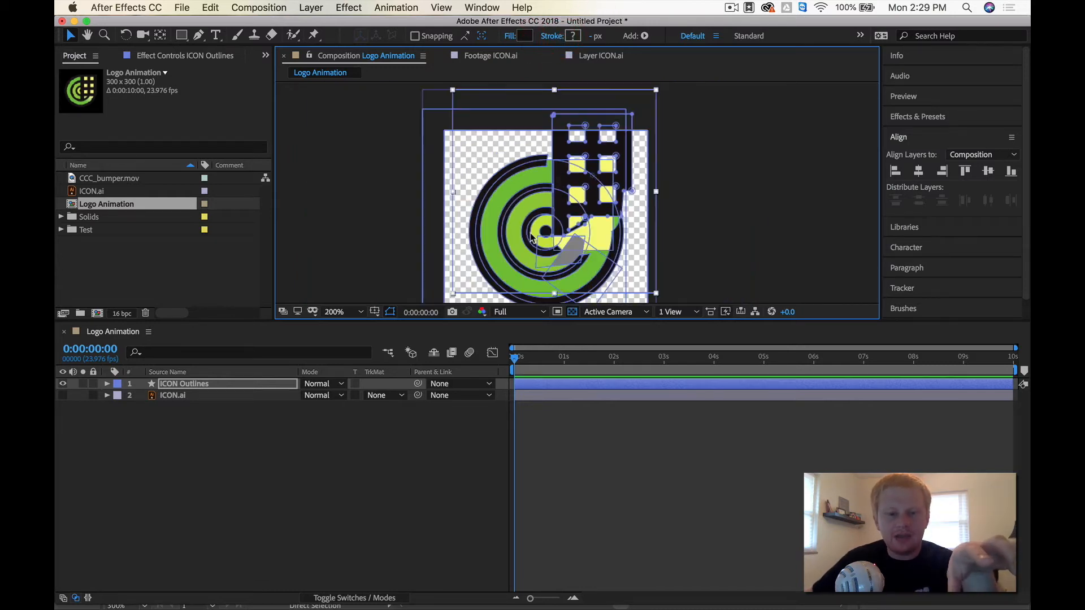
scroll(532, 237, "down", 3)
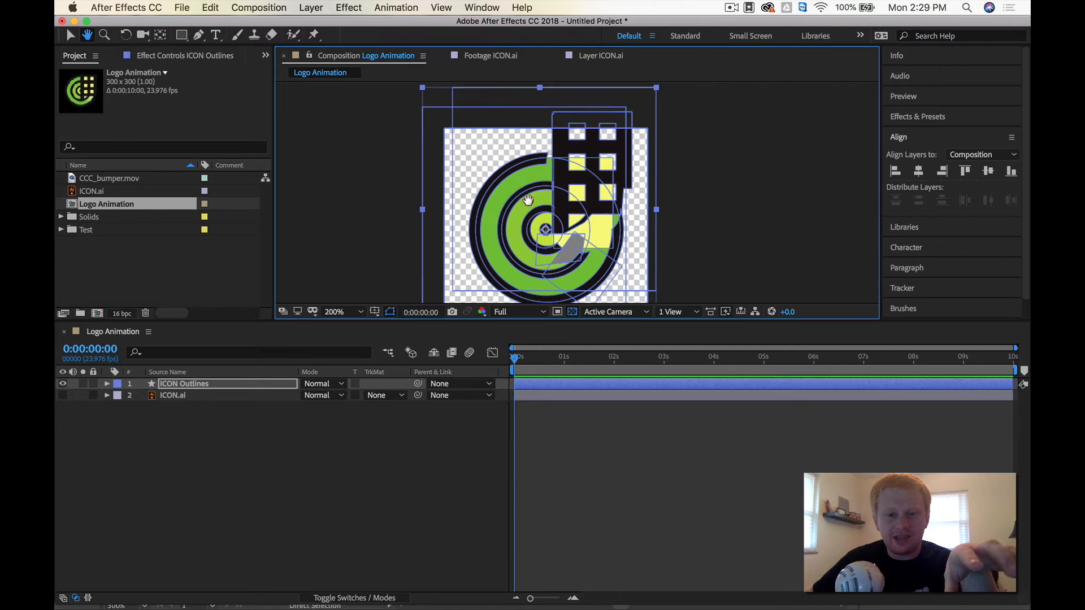
left_click(418, 487)
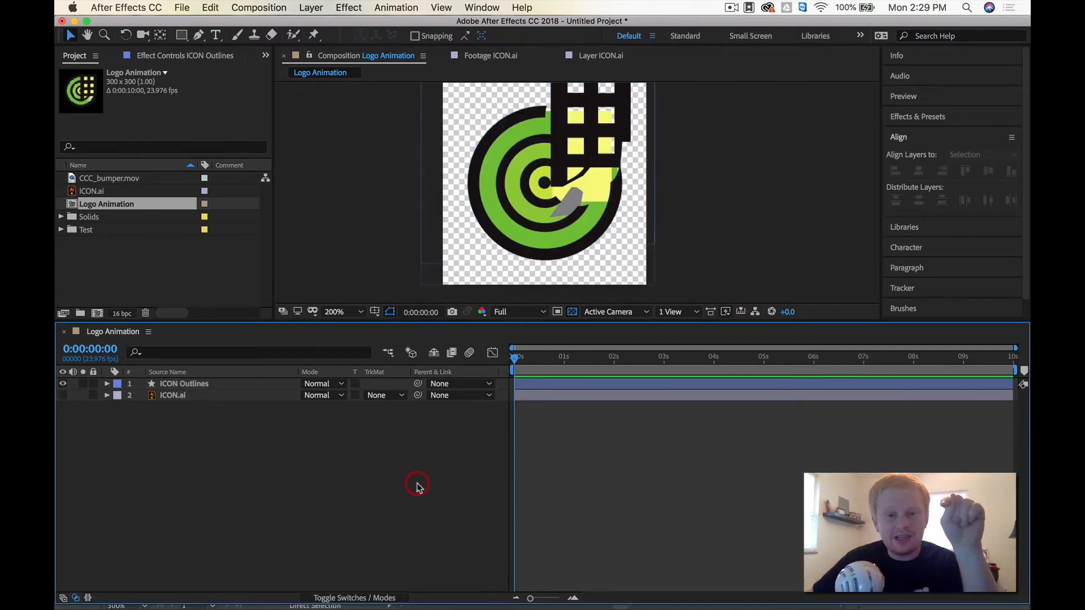
Delete the ICON Outlines layer and make the ICON.ai layer visible again.
left_click(185, 384)
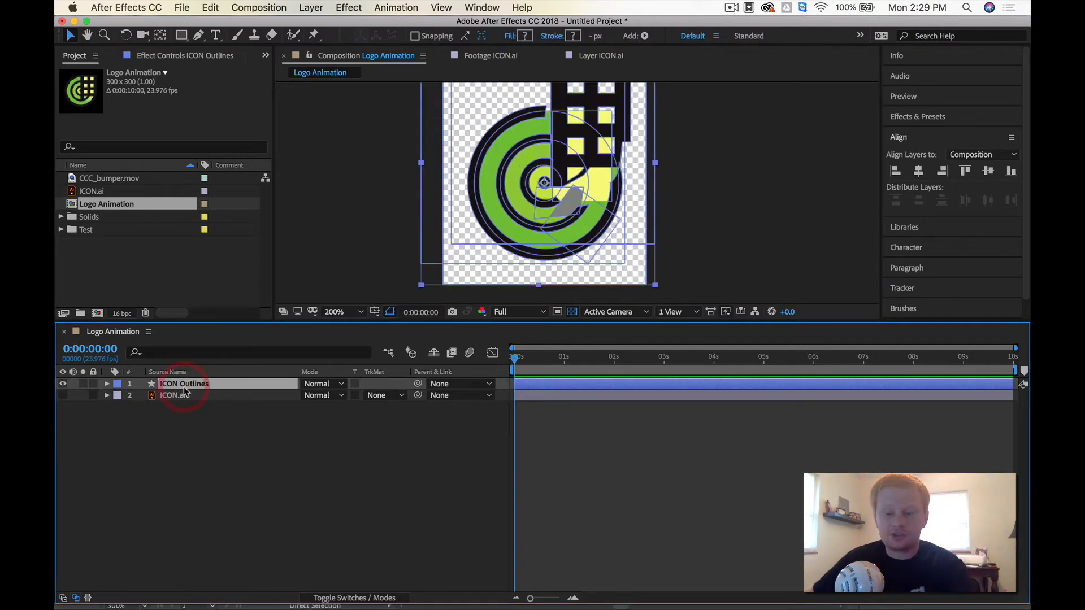
key("BackSpace")
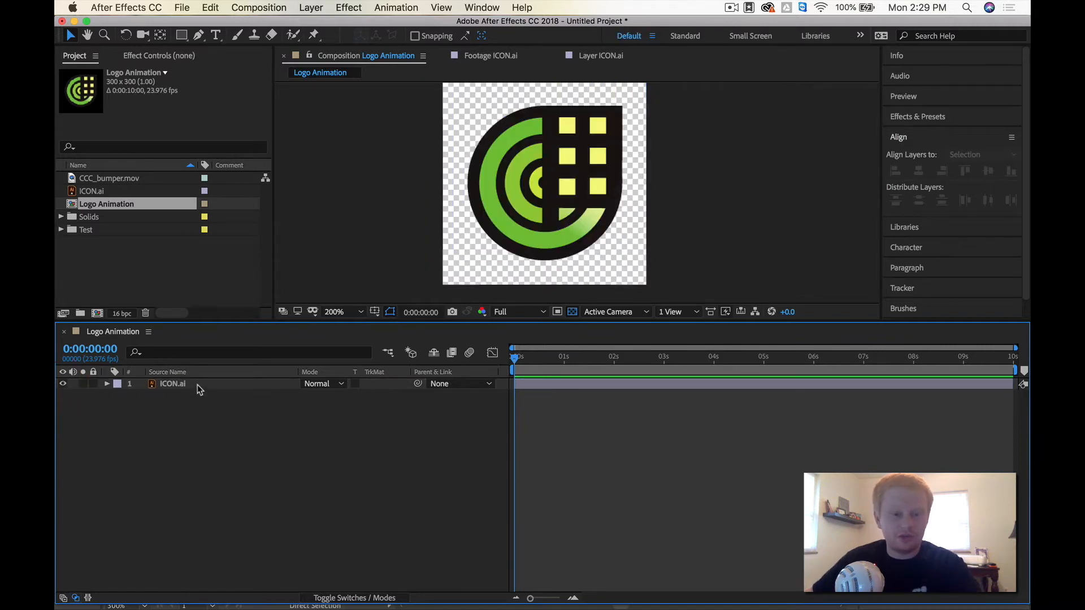
Try drawing an ellipse from the logo's center with ICON.ai selected, undo it, and leave the layer deselected.
left_click(182, 384)
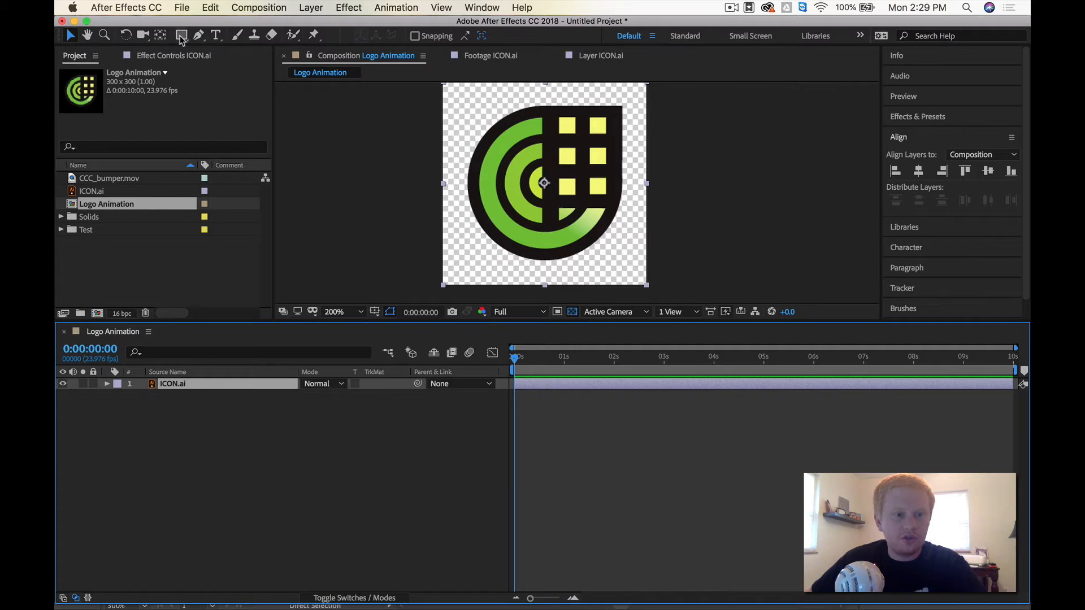
left_click_drag(181, 39, 232, 69)
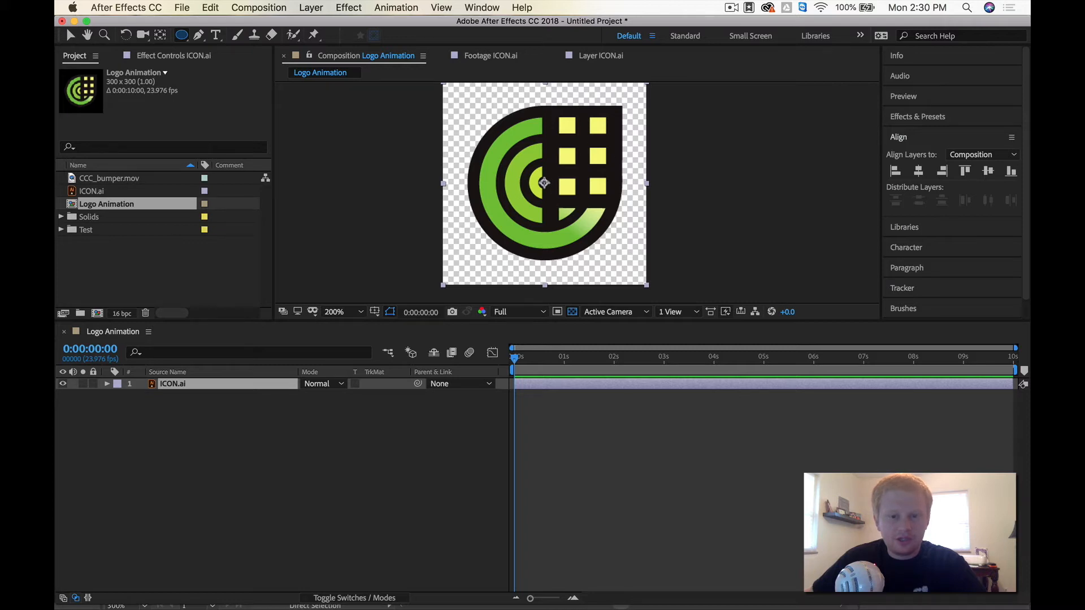
left_click_drag(543, 183, 569, 206)
key("super+z")
left_click(402, 473)
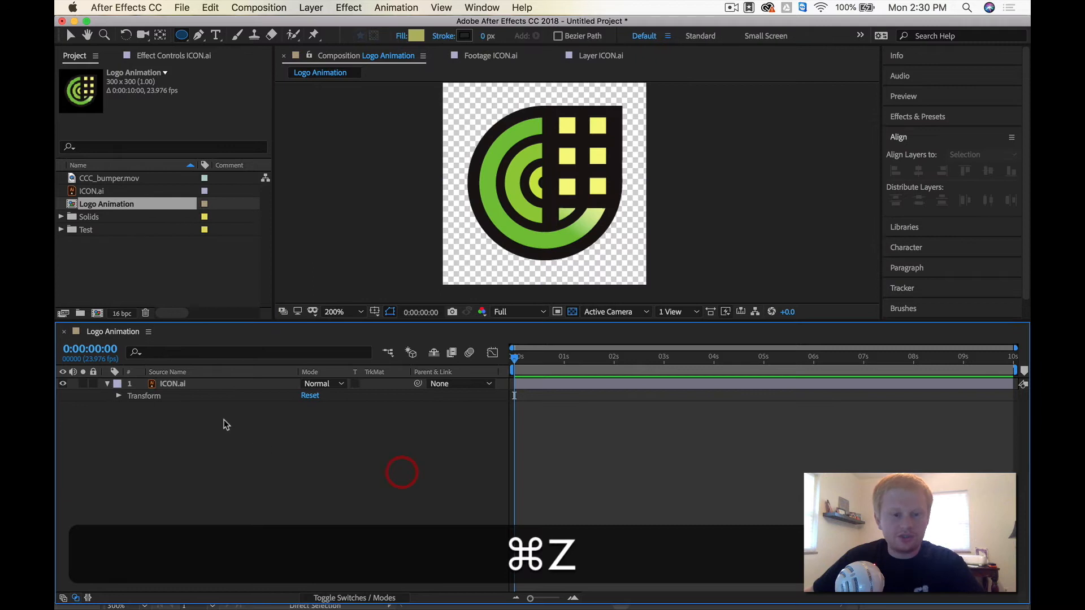
left_click(177, 385)
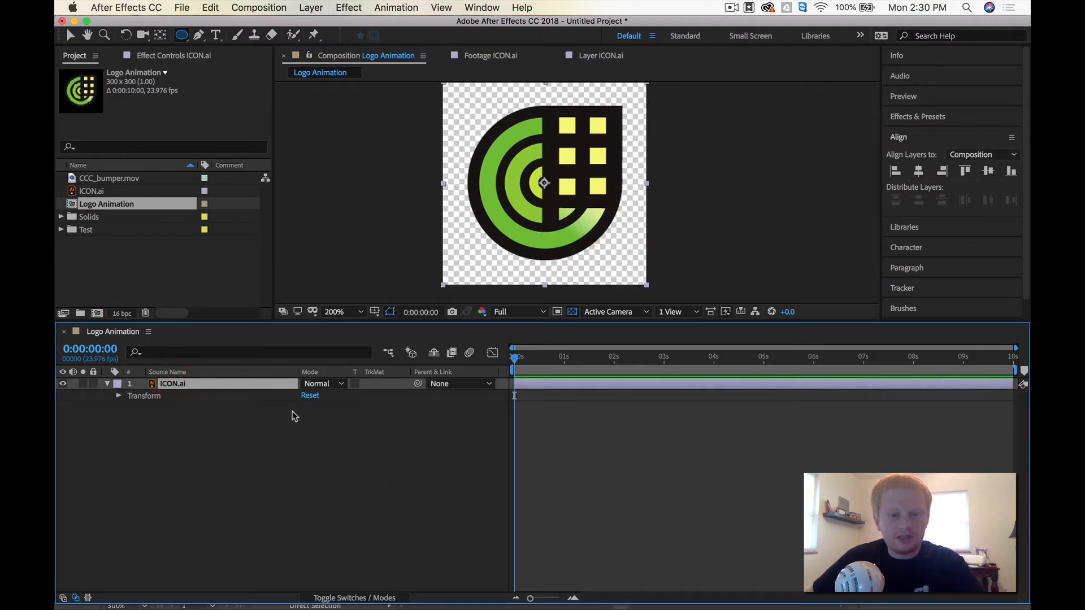
left_click(311, 431)
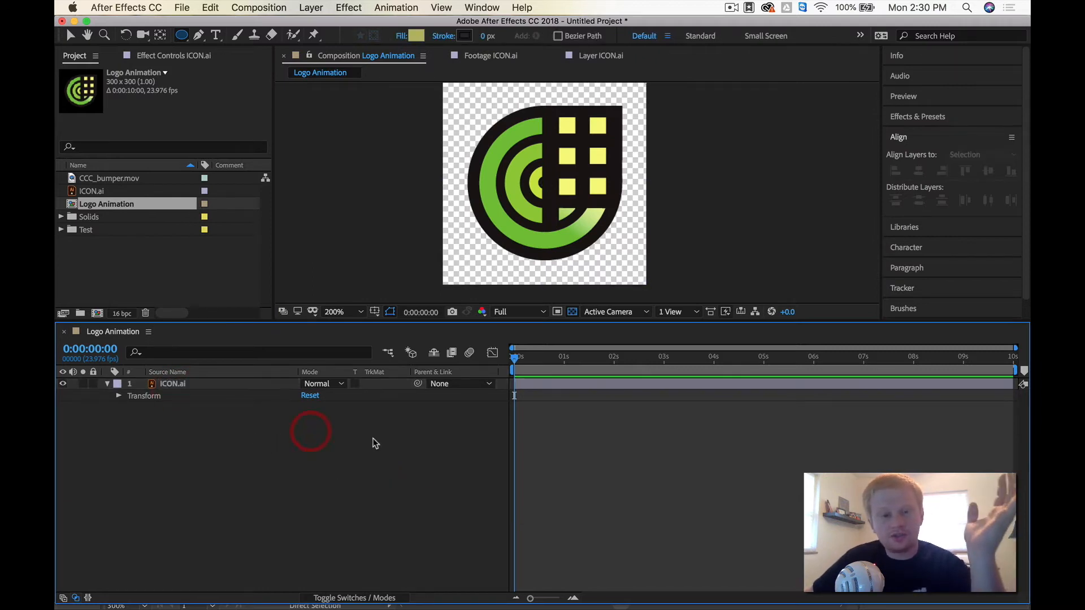
Draw a circle with the Ellipse tool on a new shape layer, centered on the logo and covering its outer ring.
mouse_move(543, 182)
left_mouse_down()
mouse_move(654, 286)
mouse_move(625, 249)
mouse_move(591, 237)
mouse_move(629, 258)
mouse_move(600, 239)
mouse_move(618, 258)
left_mouse_up()
key("super")
key("shift")
key("space")
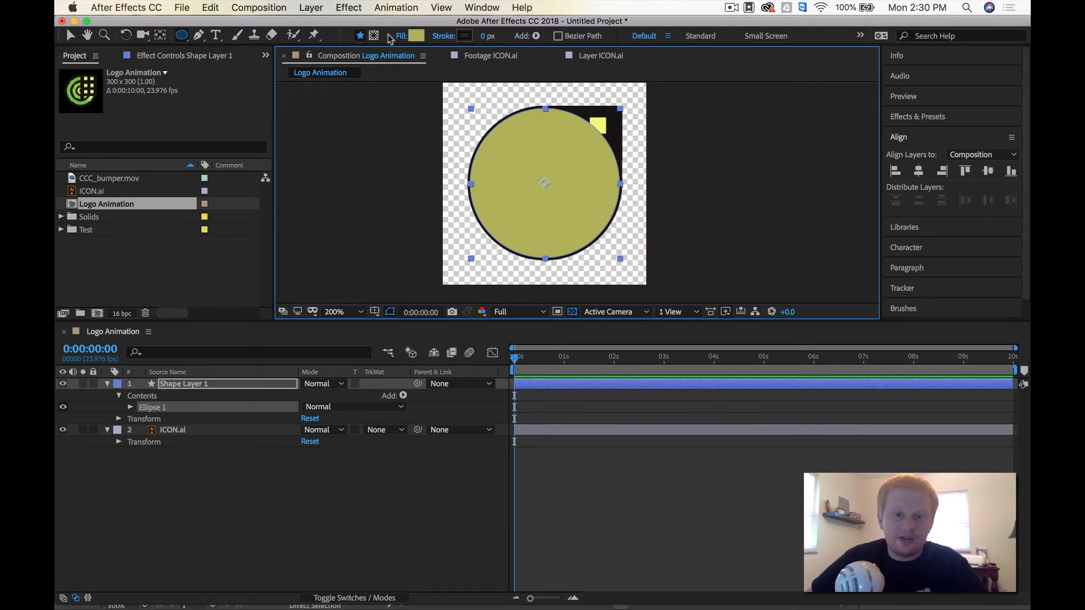
Give the circle a 15 px stroke in the logo's sampled black, 181414, and set its fill to None.
left_click(465, 37)
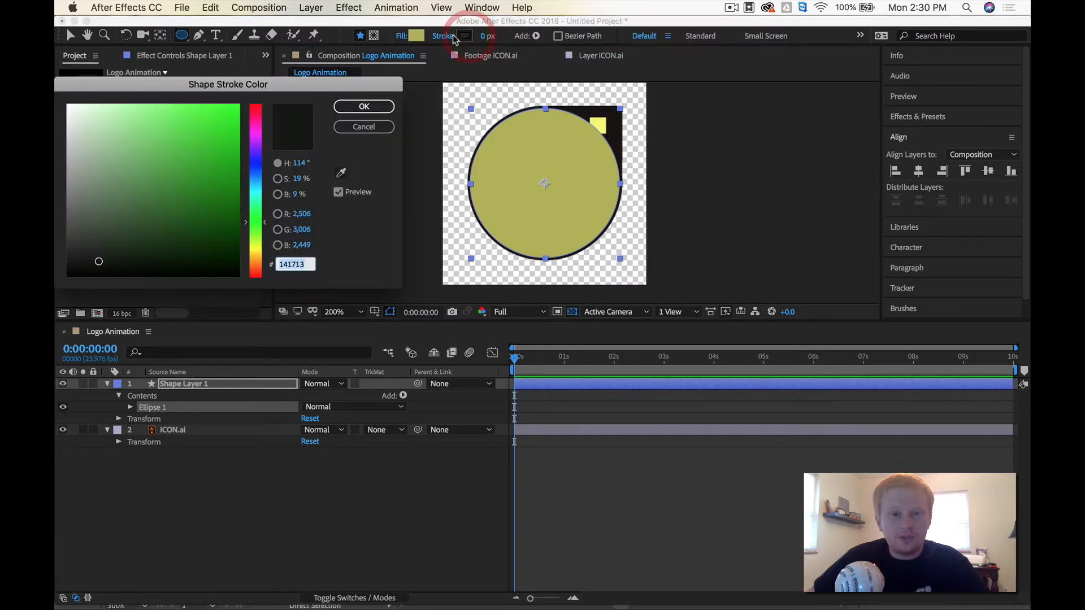
left_click(342, 173)
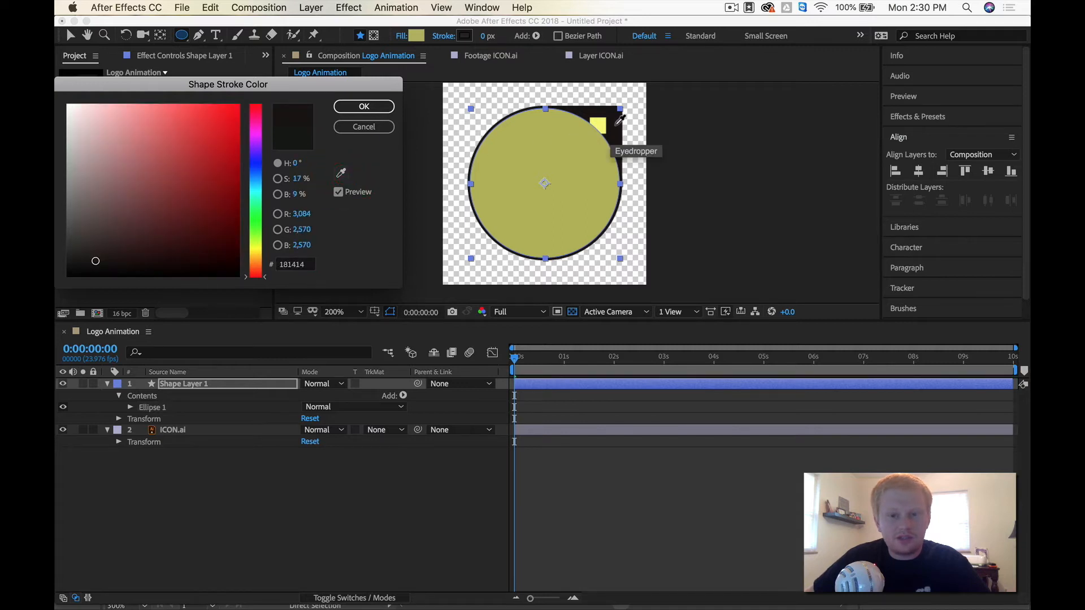
left_click(620, 120)
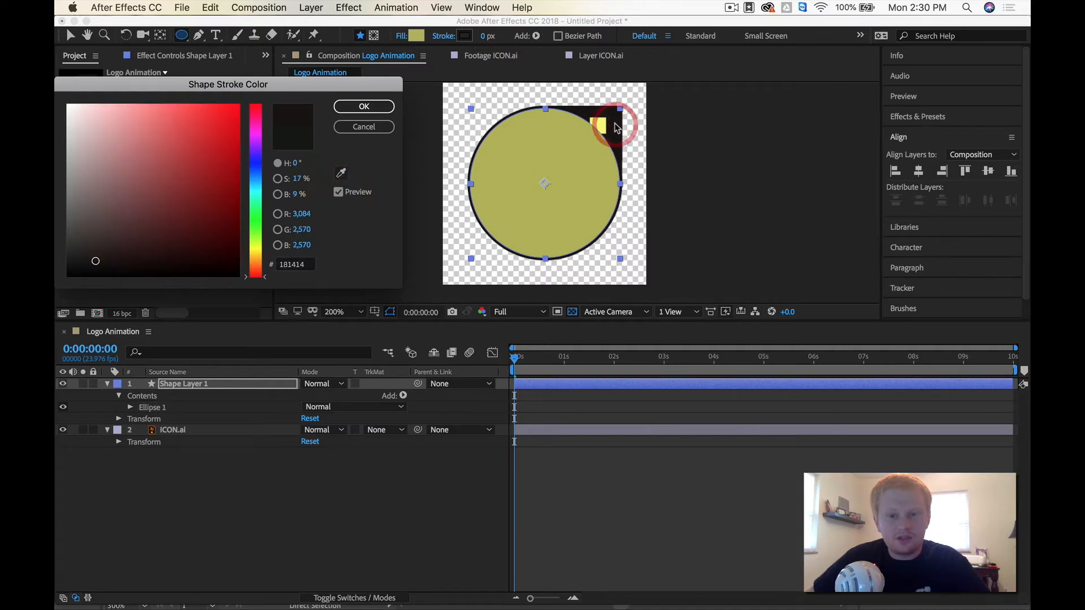
left_click(365, 108)
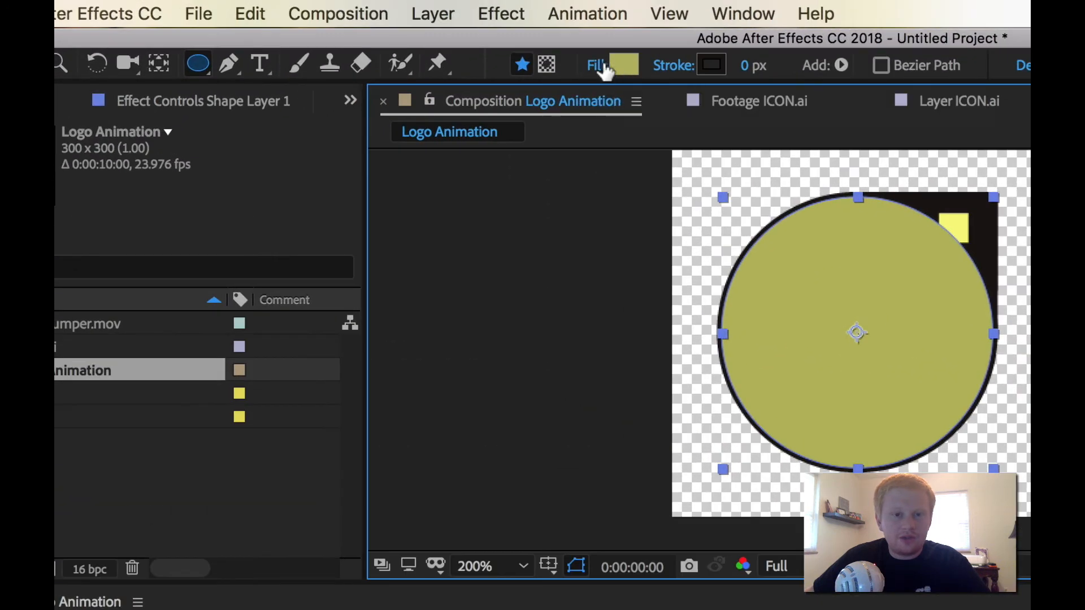
left_click(594, 66)
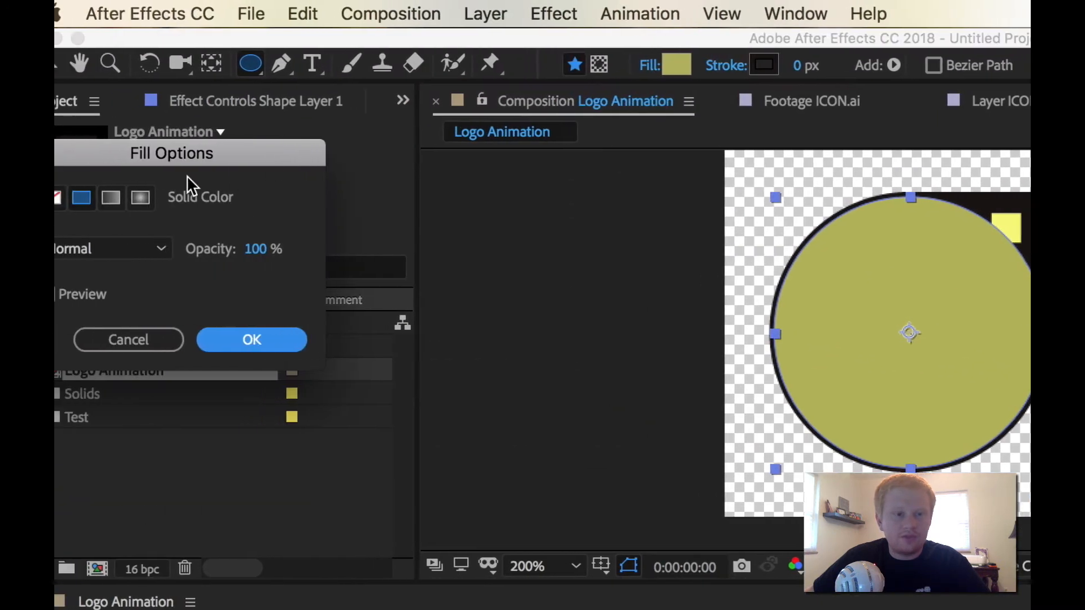
left_click(91, 201)
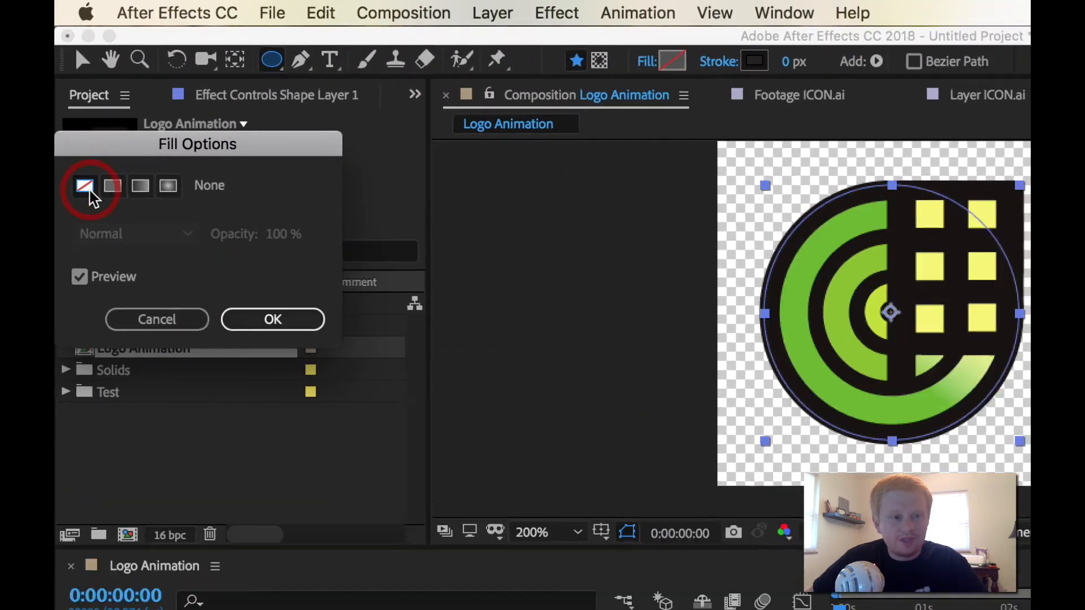
left_click(287, 340)
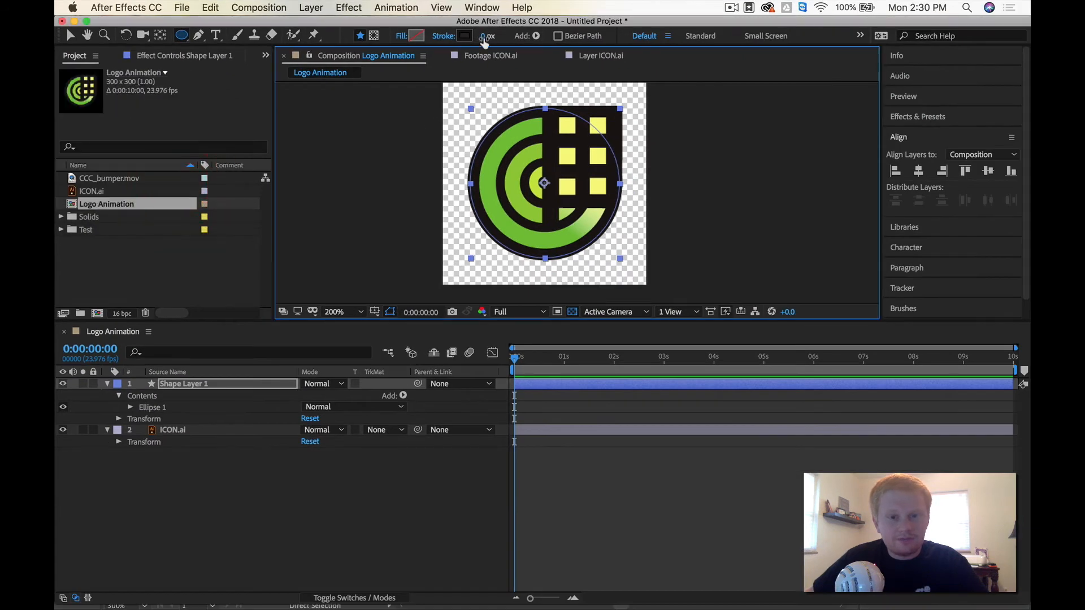
left_click_drag(485, 42, 493, 38)
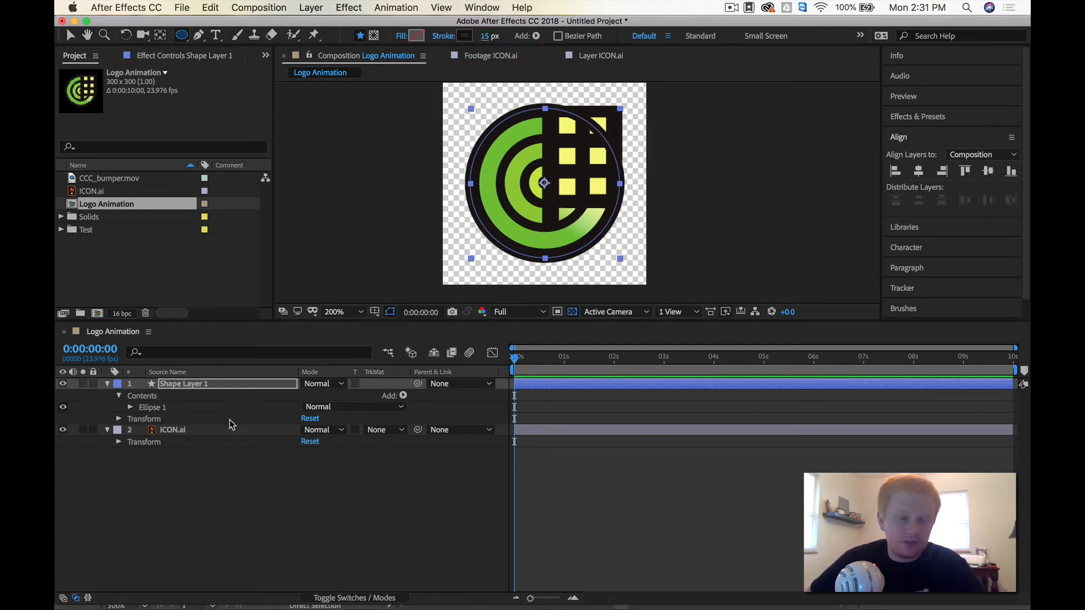
Lower the opacity of the ICON.ai layer to 51%.
left_click(220, 432)
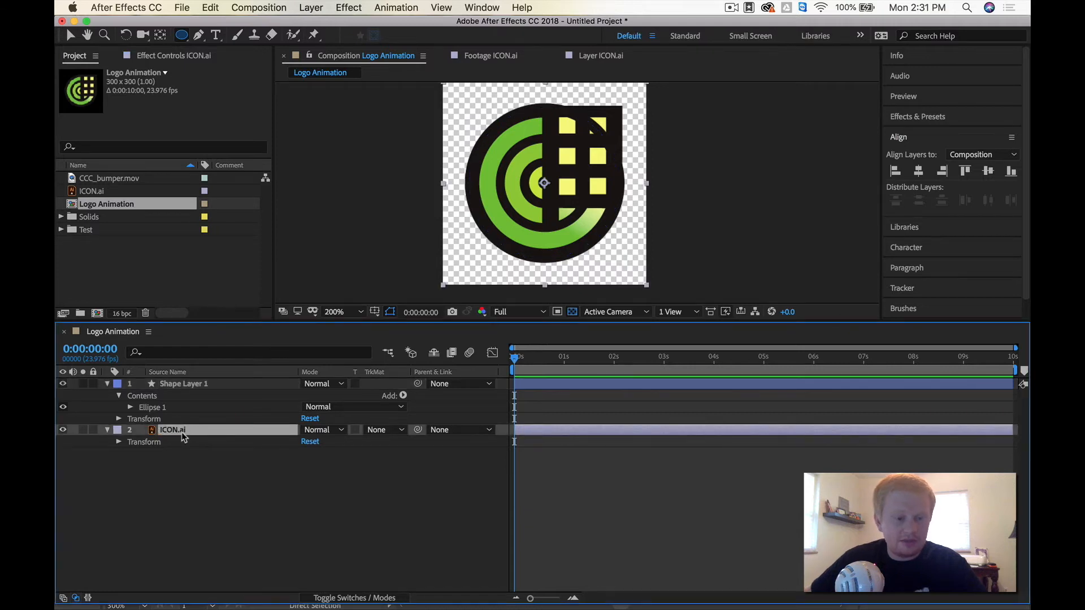
key("t")
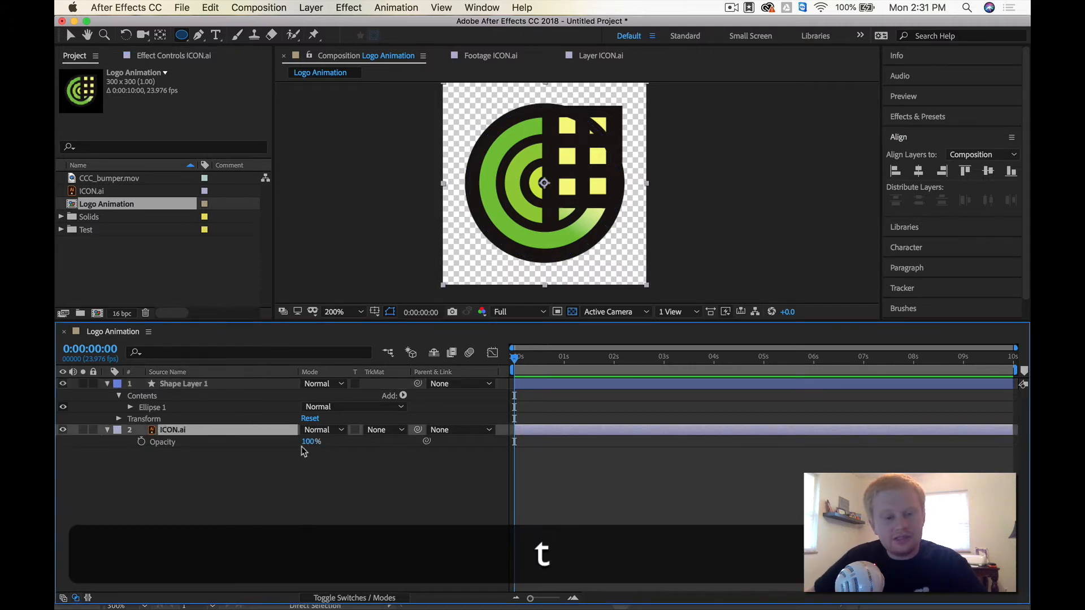
left_click_drag(311, 450, 273, 441)
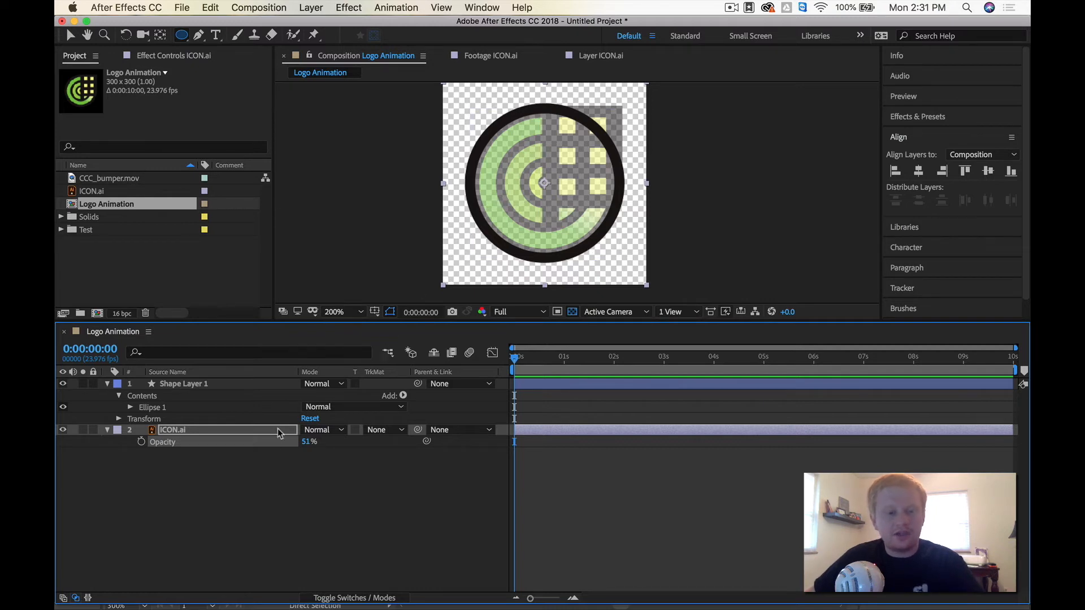
Scale the circle on Shape Layer 1 down slightly and proportionally to match the logo's outer black ring.
left_click(222, 384)
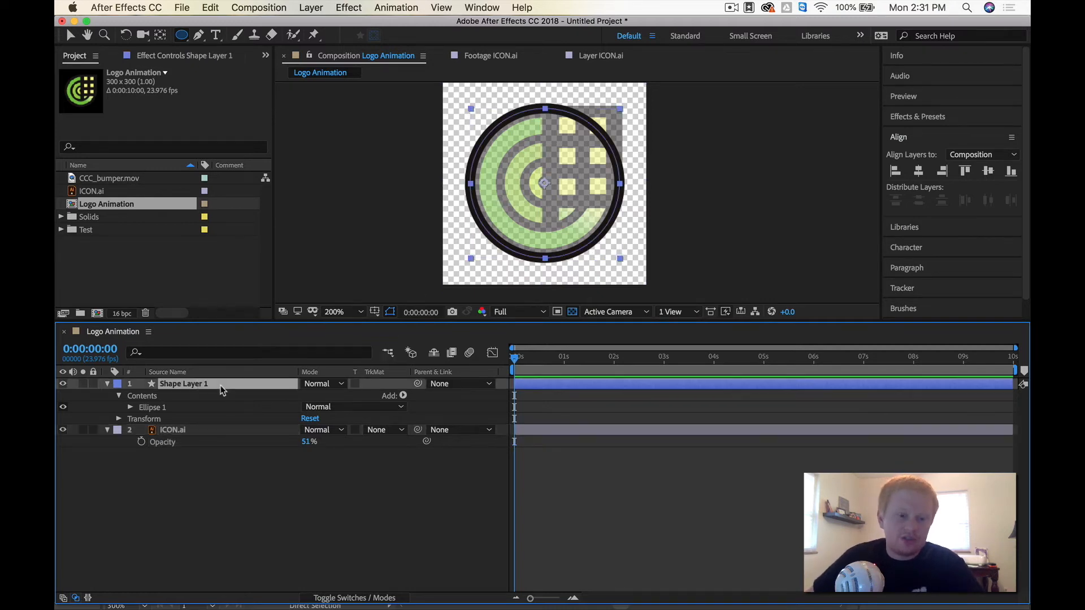
key("v")
left_click_drag(472, 109, 474, 112)
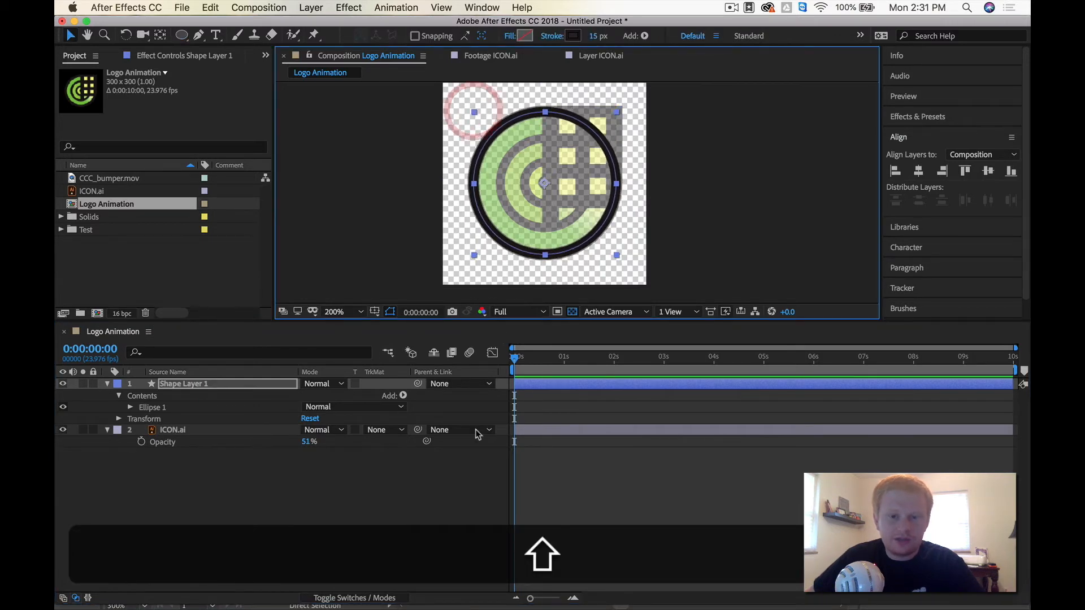
left_click(421, 484)
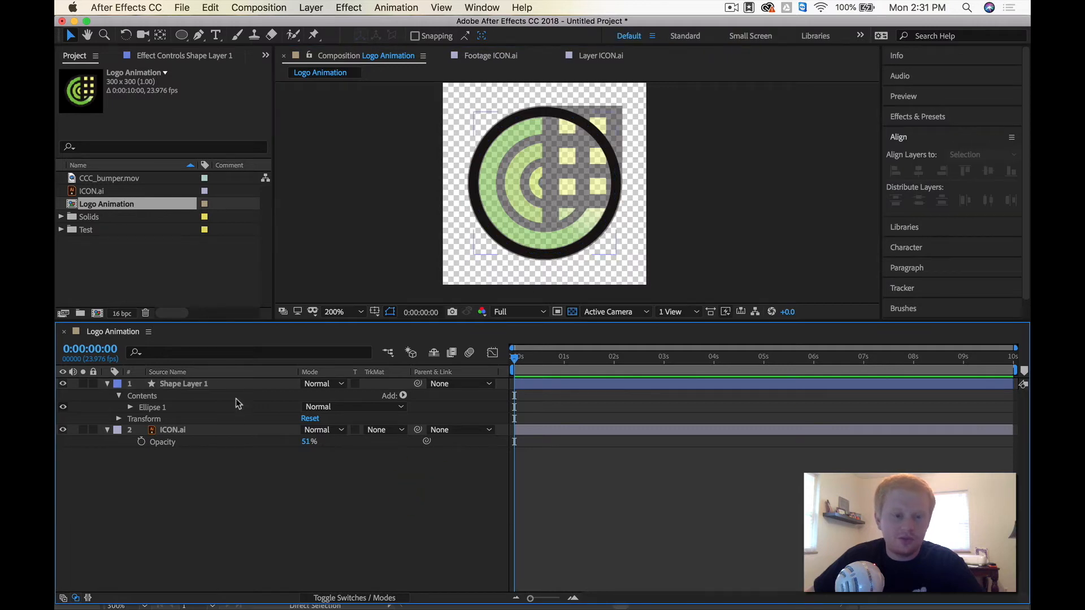
Rename Shape Layer 1 to Ring 1.
left_click(205, 383)
key("Return")
type("Ring 1")
key("Return")
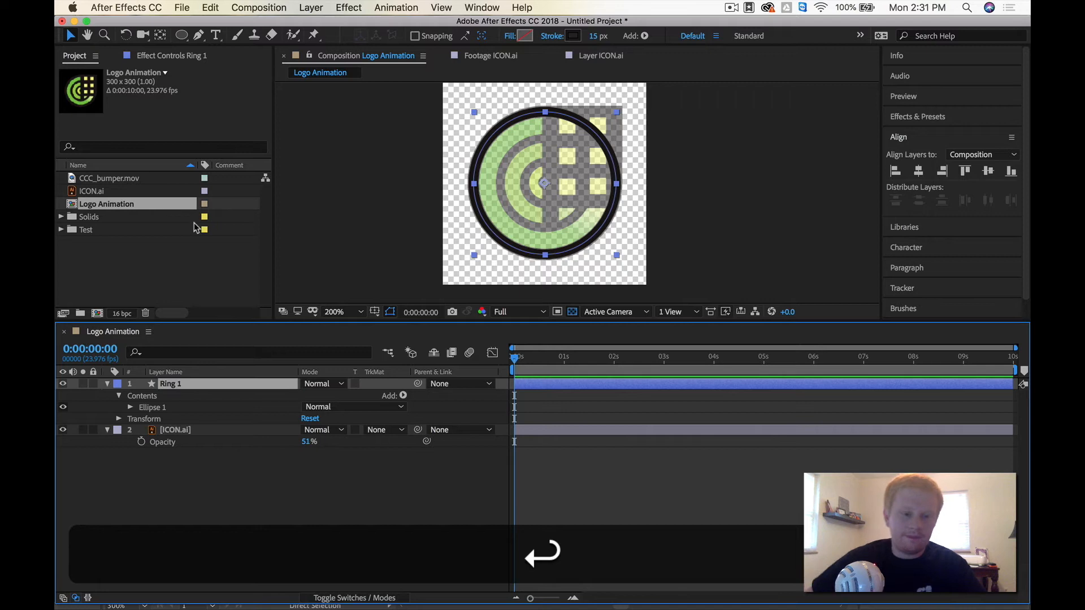
Duplicate Ring 1, shrink the copy proportionally onto the logo's middle black ring, and set its stroke width to 18 px.
left_click(232, 385)
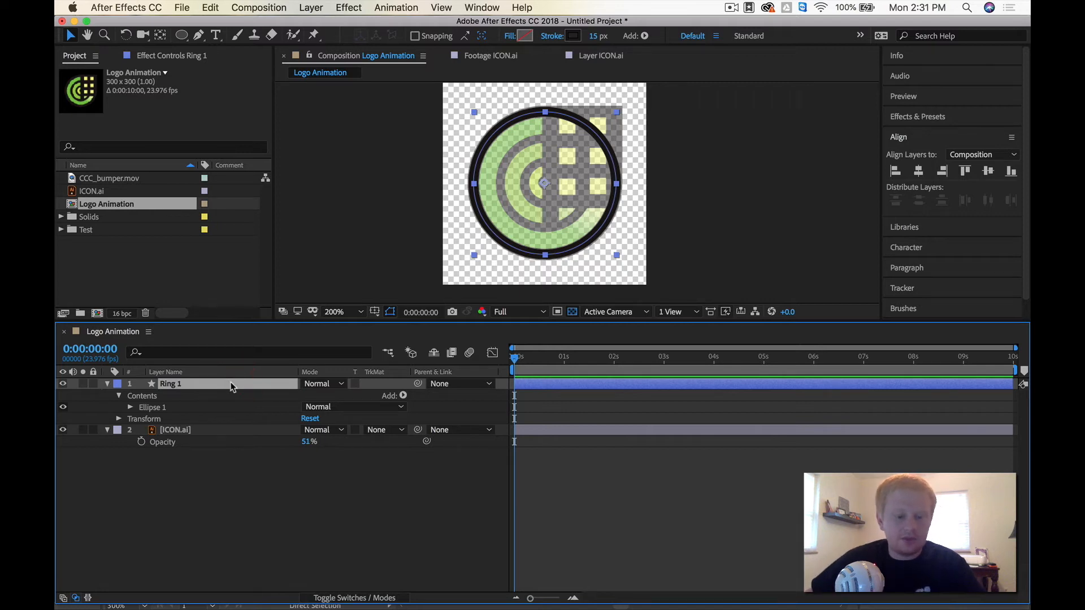
key("super+d")
left_click(209, 7)
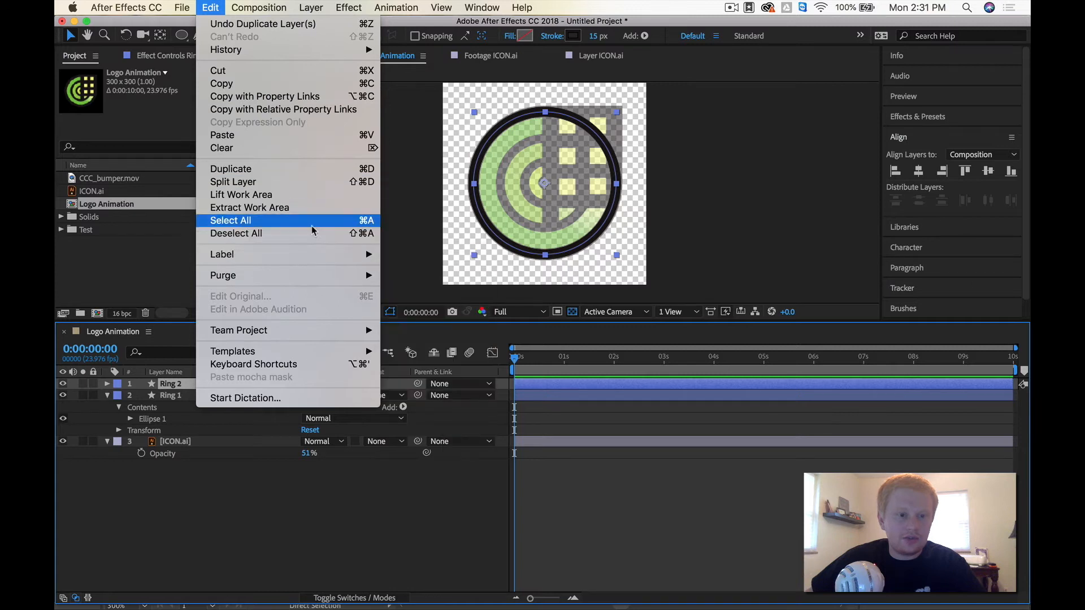
left_click(206, 7)
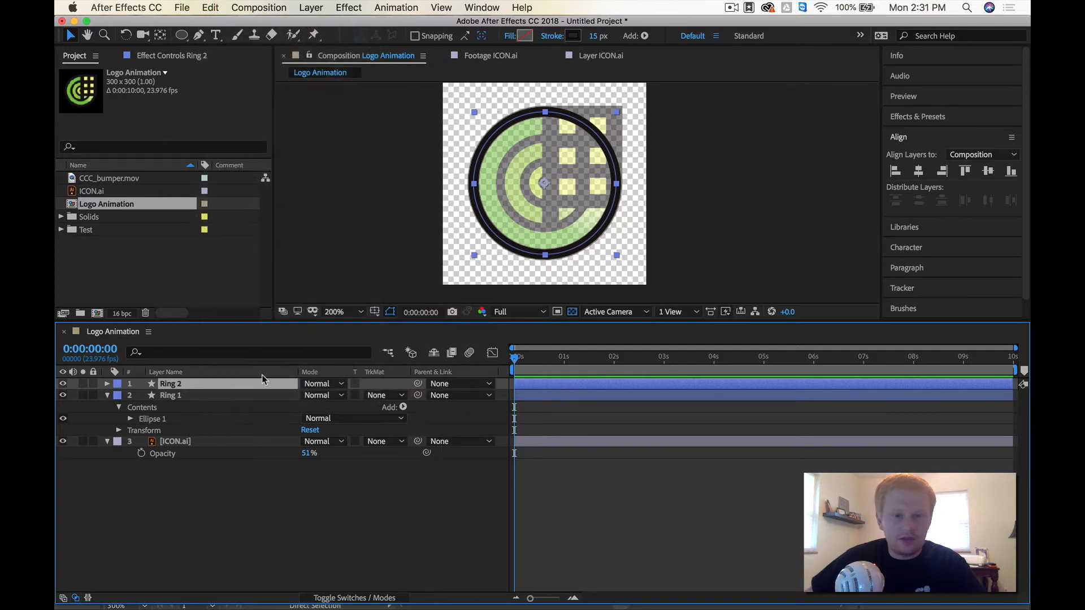
left_click_drag(475, 115, 501, 139)
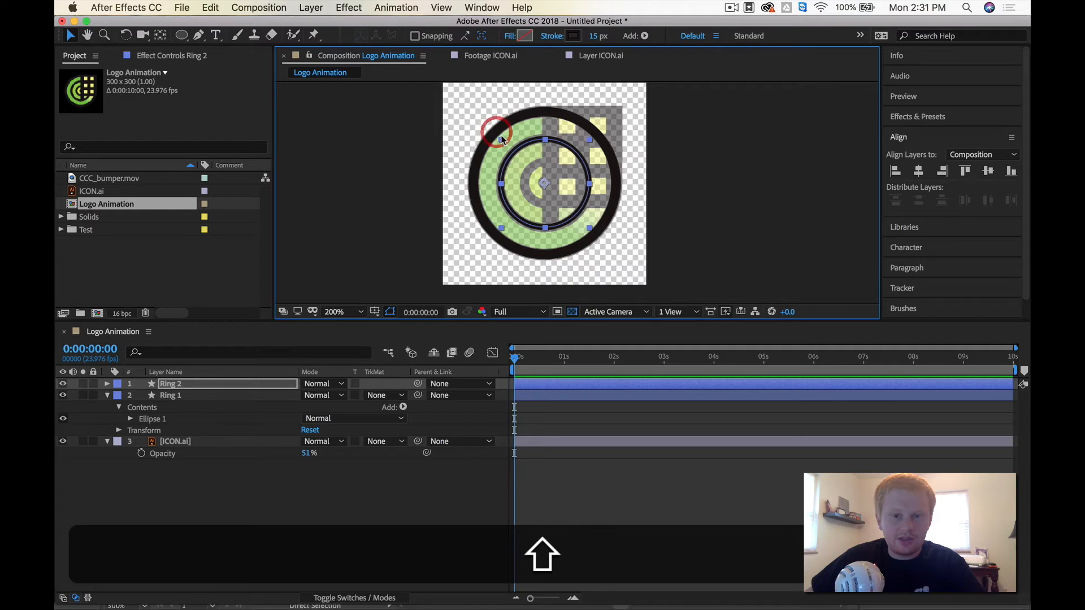
left_click_drag(596, 43, 599, 35)
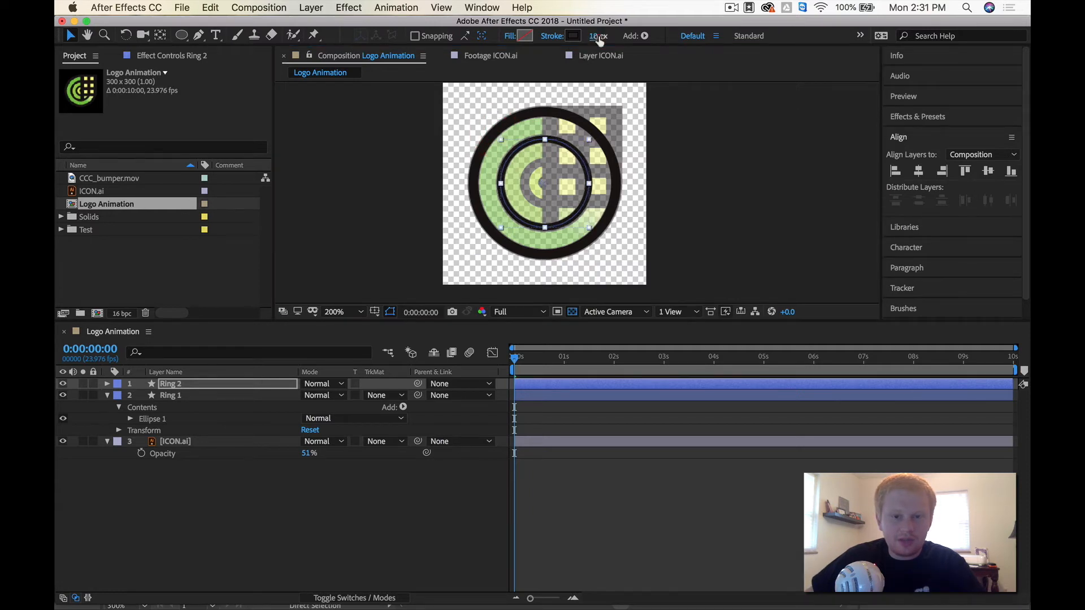
Duplicate Ring 2 and shrink the copy proportionally onto the logo's innermost black ring.
left_click(199, 383)
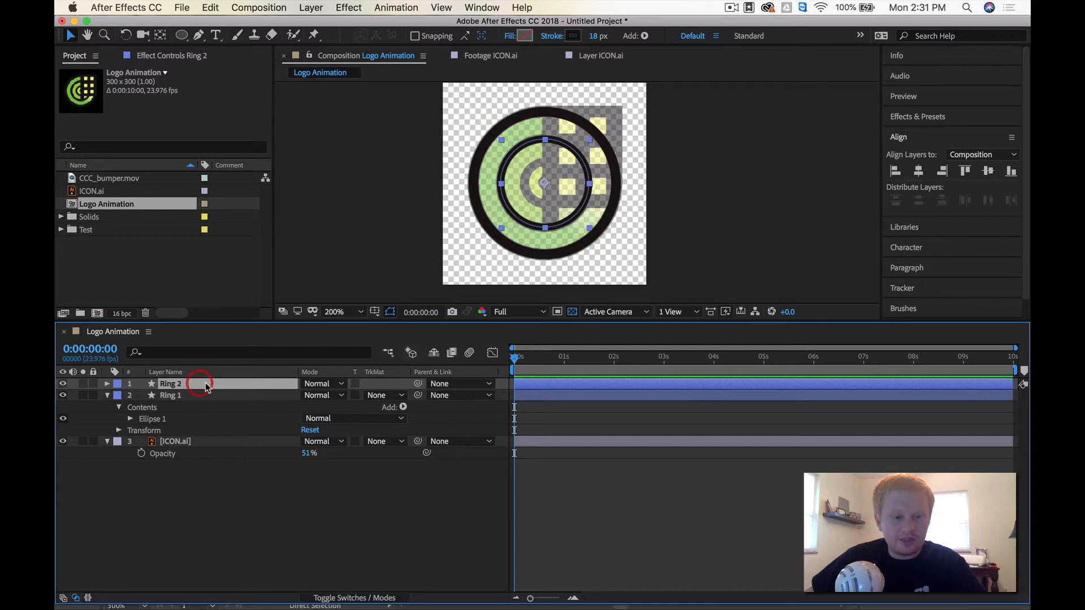
key("super+d")
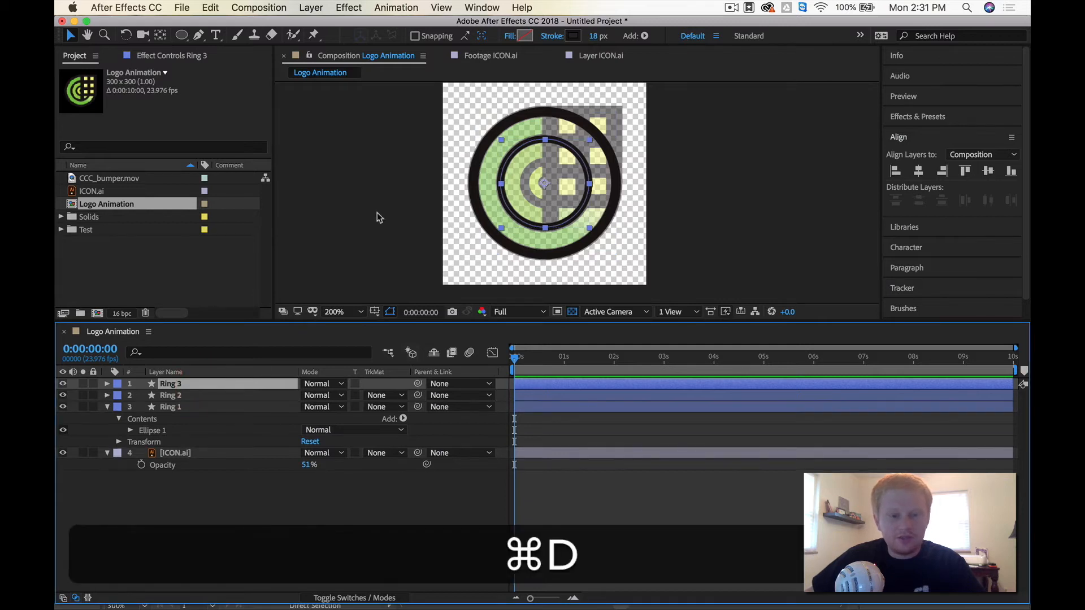
left_click_drag(499, 143, 525, 158)
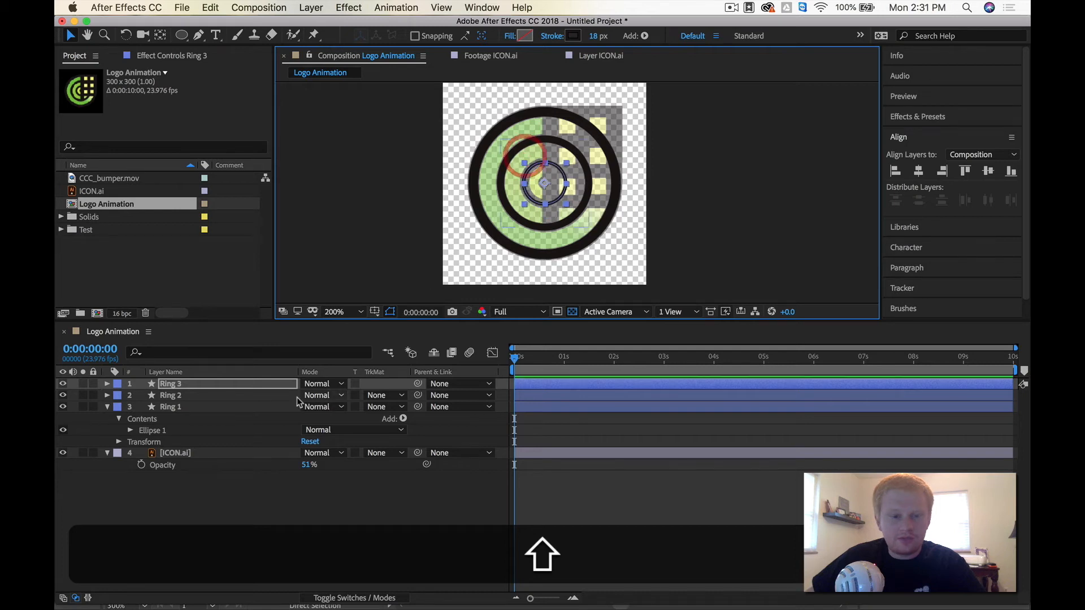
Set Ring 3's stroke width to 43 px and duplicate the layer.
left_click_drag(595, 36, 616, 36)
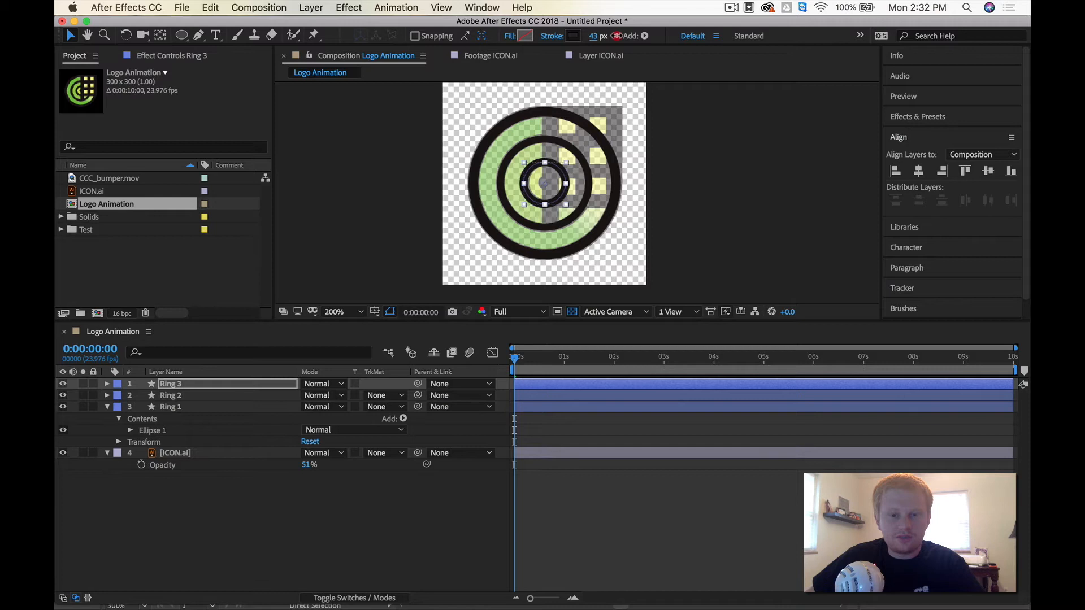
left_click(209, 382)
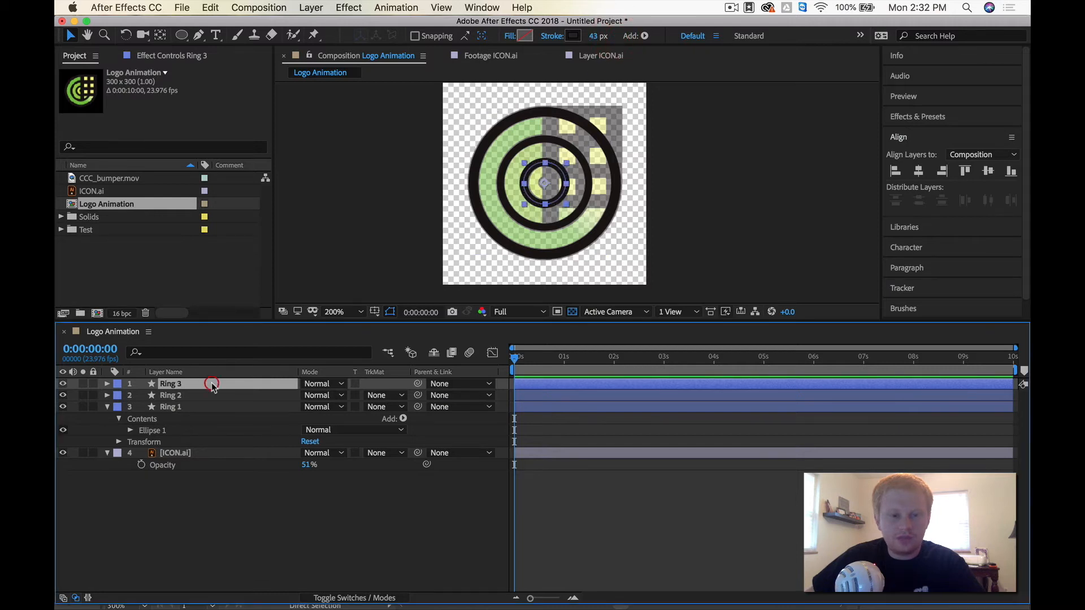
key("super+d")
Shrink Ring 4 proportionally into a dot at the rings' center, with a 0 px stroke and a fill sampled from the logo's black.
left_click_drag(526, 167, 541, 175)
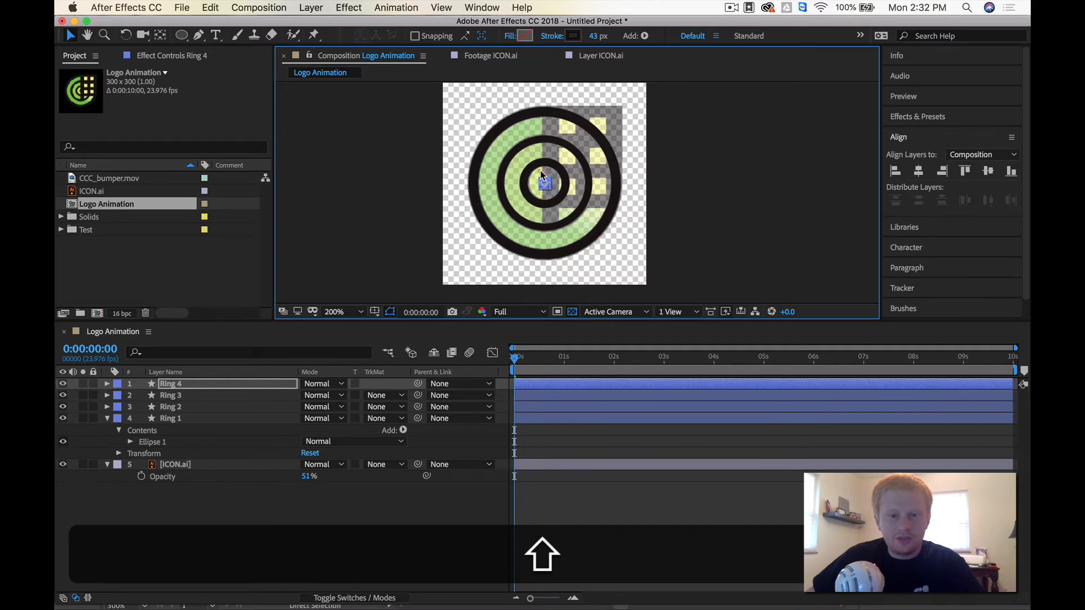
left_click_drag(595, 35, 56, 36)
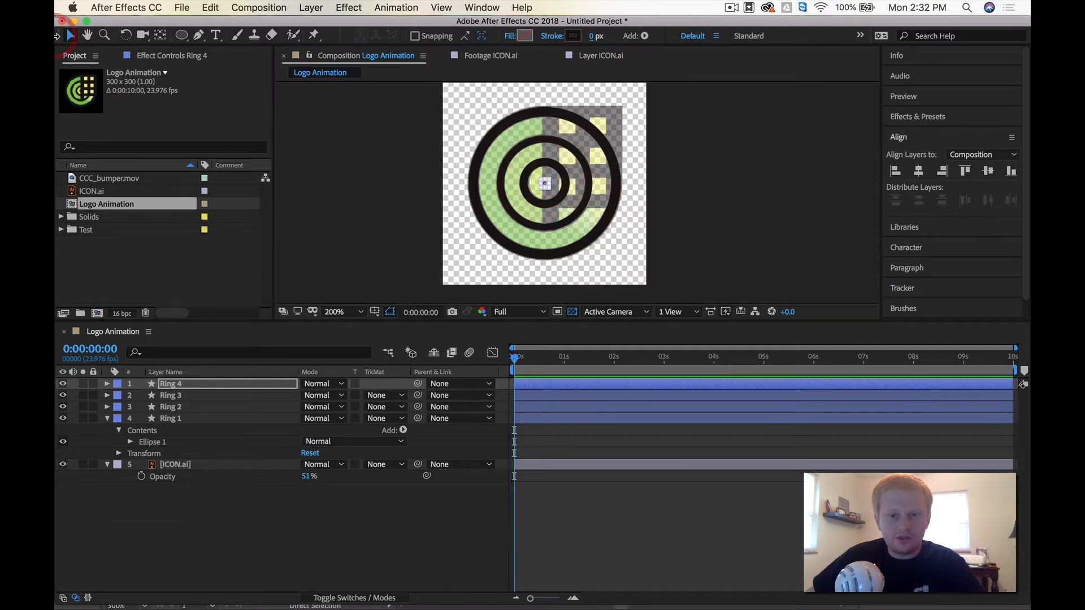
left_click(525, 37)
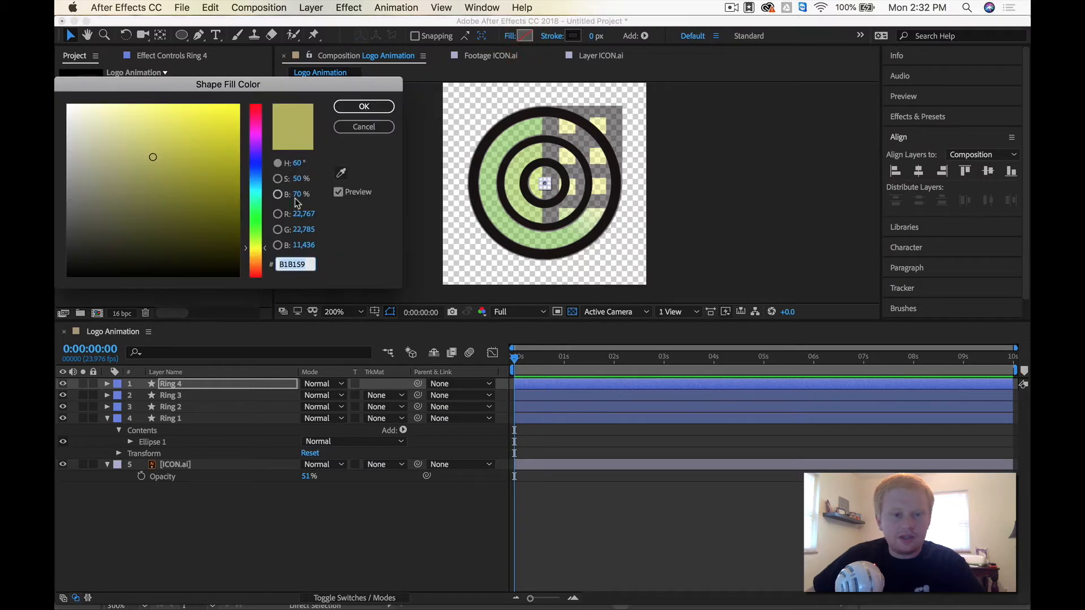
left_click(342, 175)
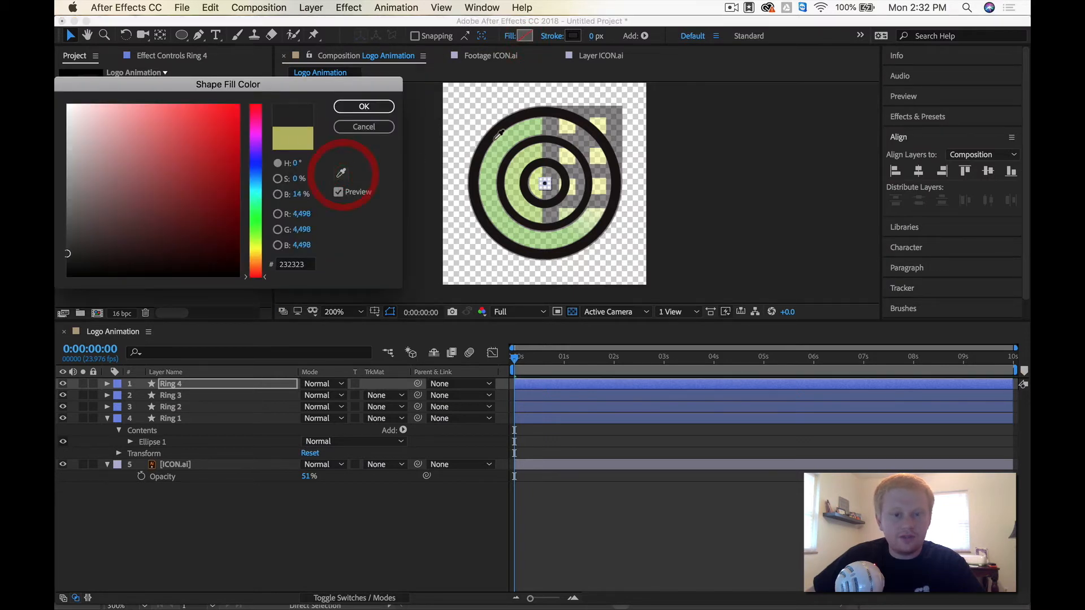
left_click(376, 107)
left_click(470, 493)
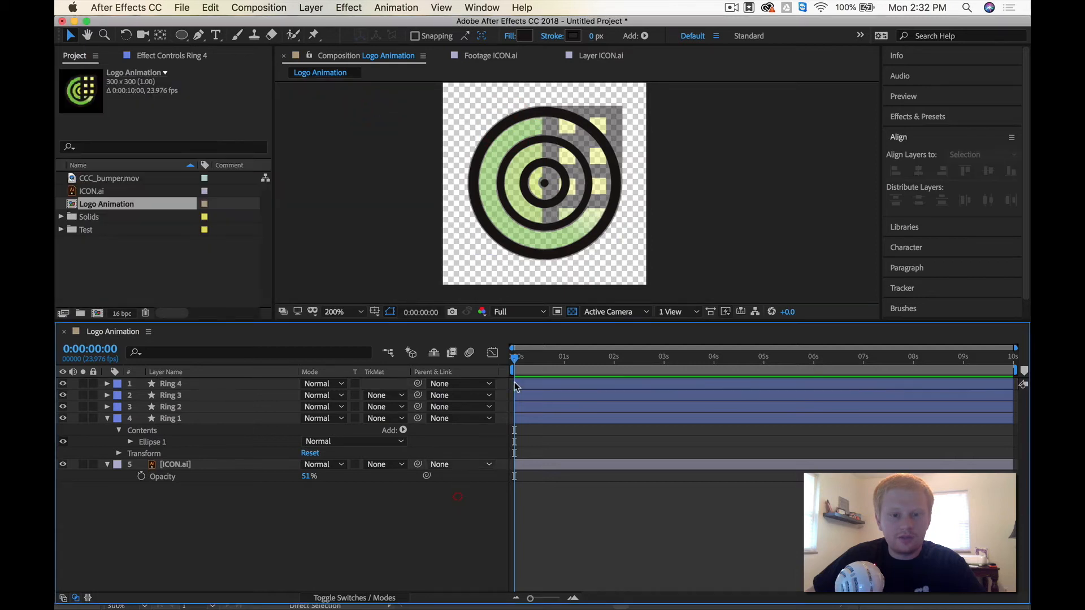
Enlarge the black center dot proportionally until it covers the logo's own center dot.
scroll(533, 191, "down", 1)
scroll(544, 193, "up", 3)
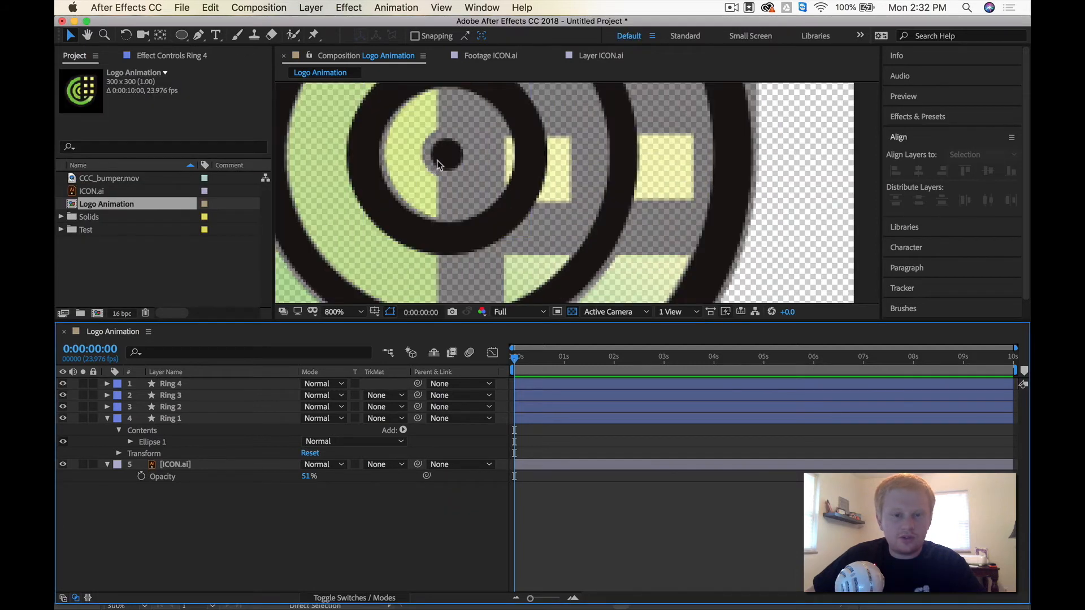
left_click(451, 160)
left_click_drag(431, 174, 424, 183)
left_click(392, 211)
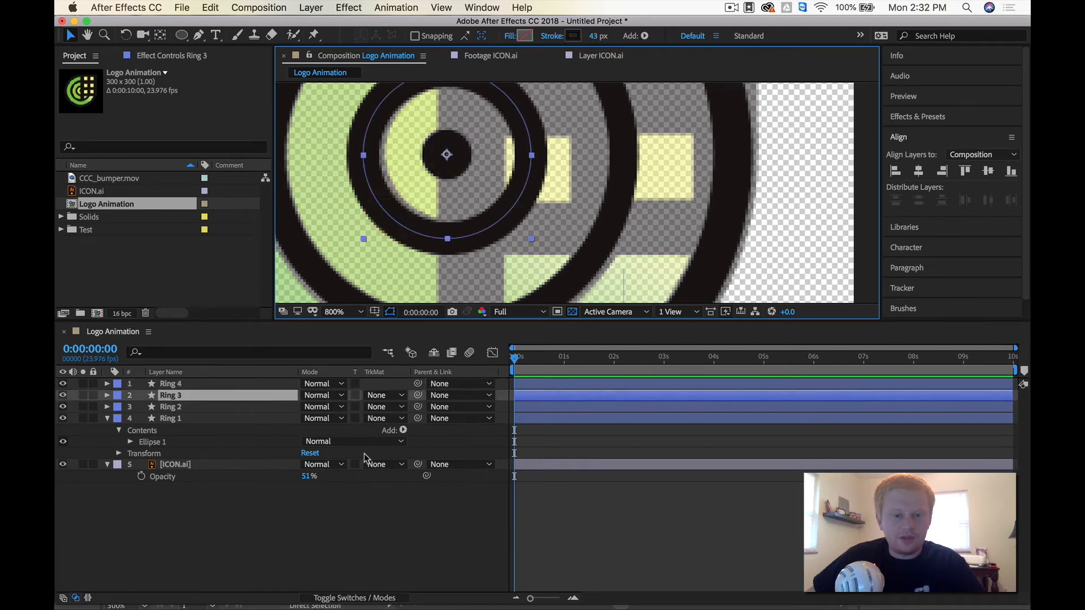
left_click(365, 509)
Examine how the redrawn rings and center dot line up with the original artwork, close up and as a whole.
scroll(402, 172, "down", 1)
scroll(401, 172, "up", 1)
scroll(402, 172, "down", 1)
left_click_drag(423, 187, 431, 188)
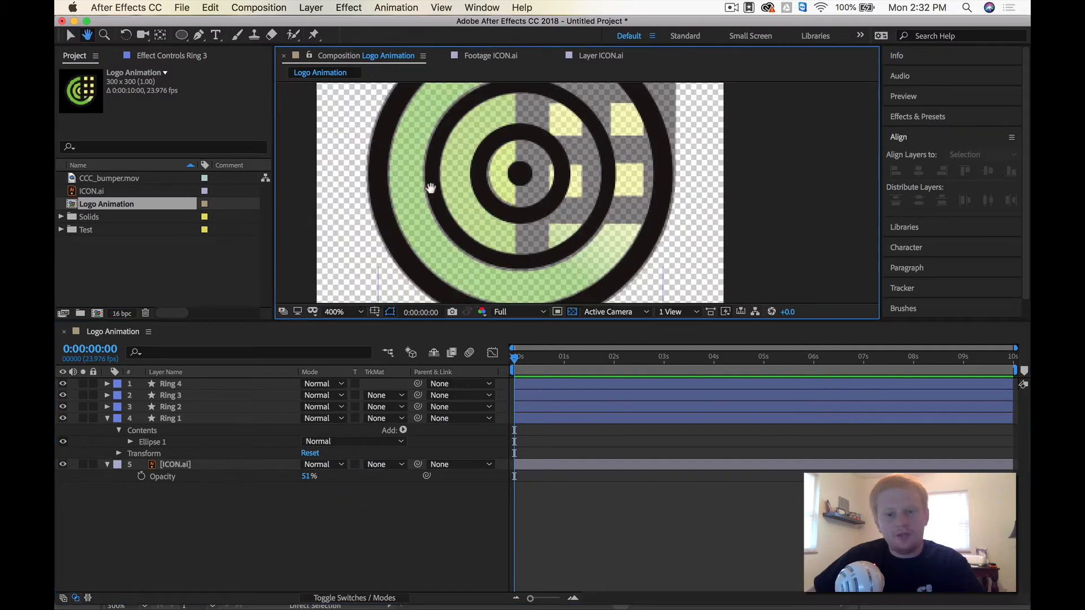
scroll(486, 205, "down", 2)
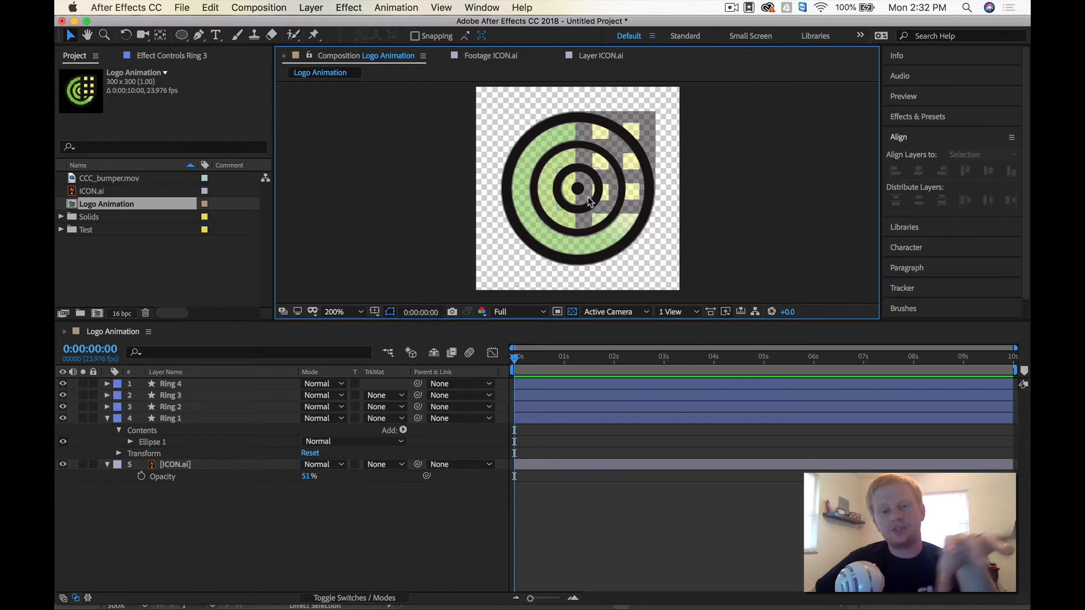
scroll(588, 198, "up", 2)
scroll(615, 195, "down", 2)
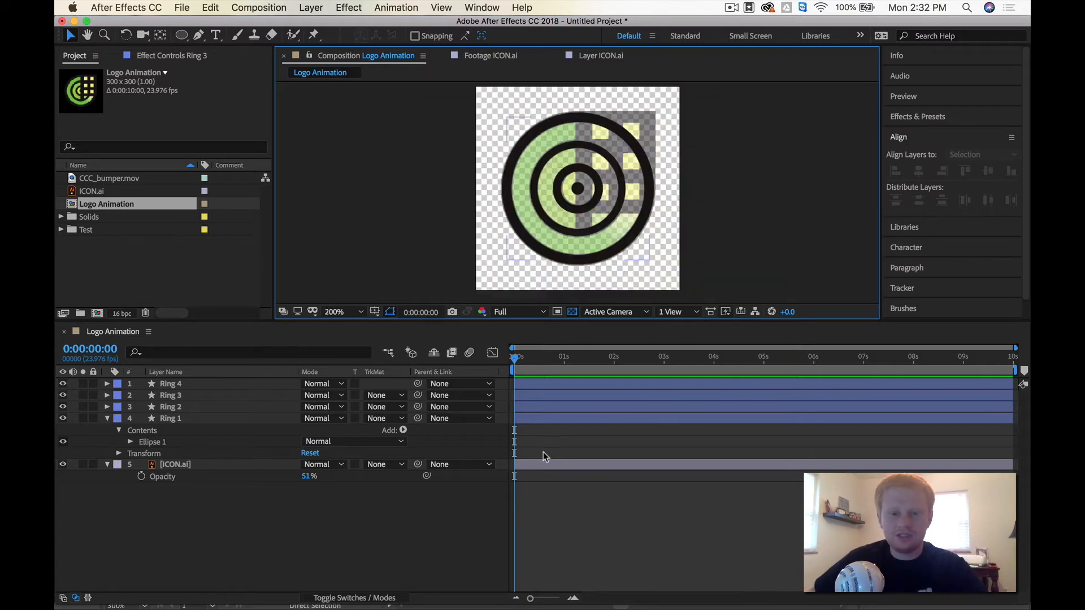
left_click(425, 517)
Change the label color of all four Ring layers to Sandstone.
left_click(178, 386)
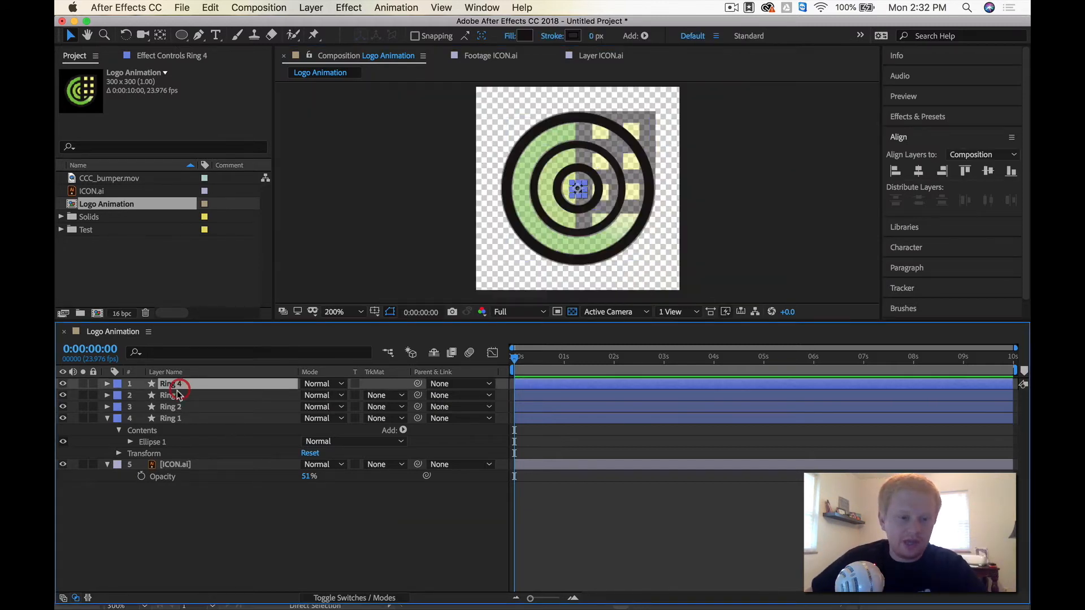
left_click(170, 418)
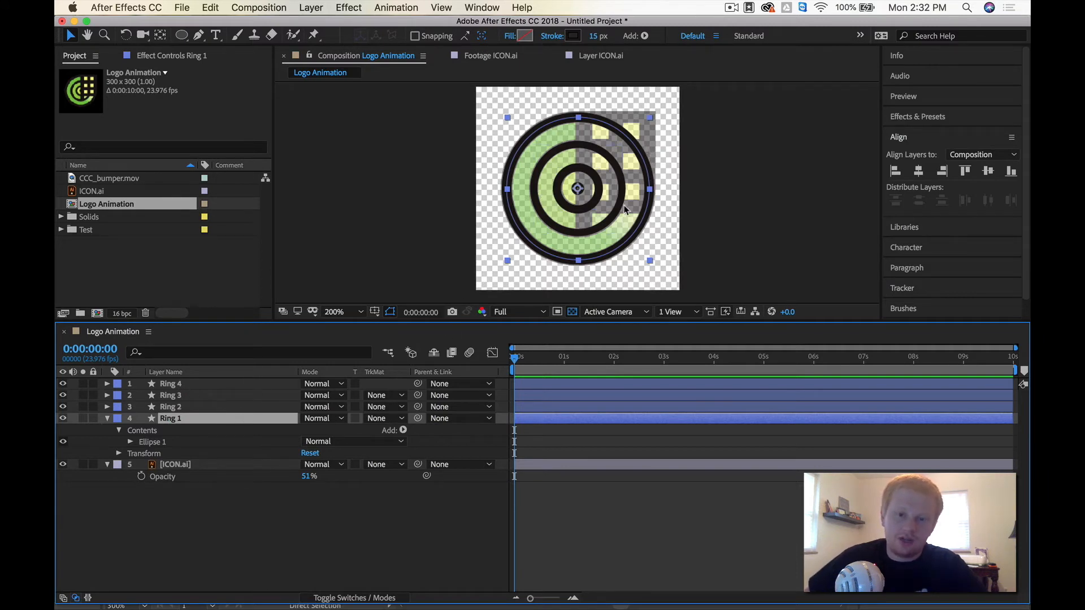
left_click(215, 385, "shift")
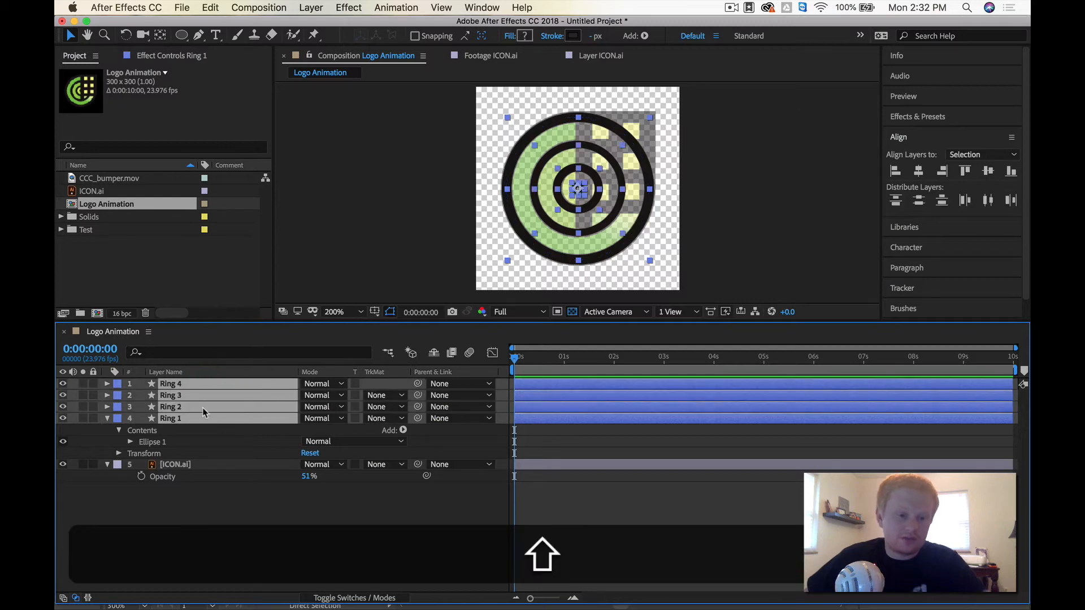
left_click(118, 418)
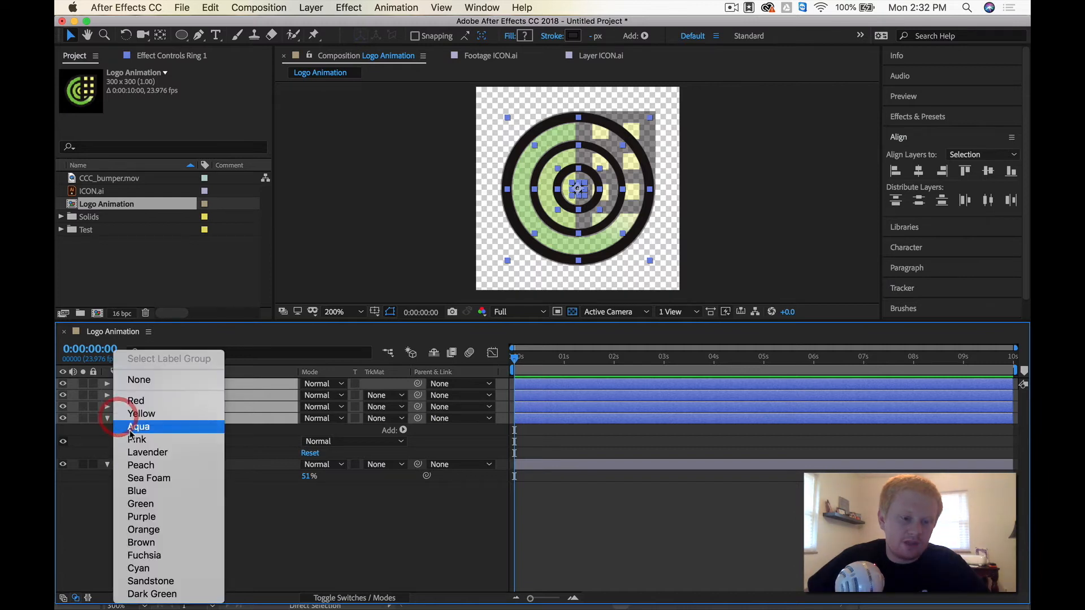
left_click(154, 582)
left_click(368, 514)
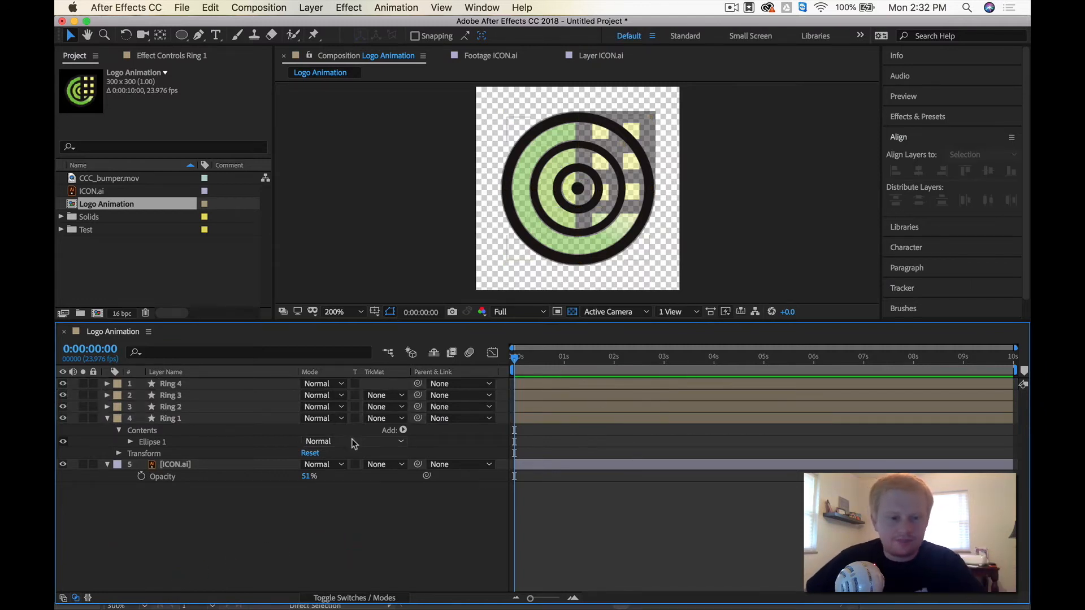
Duplicate Ring 3 and set the copy's stroke width to 0 px.
left_click(186, 395)
key("super+d")
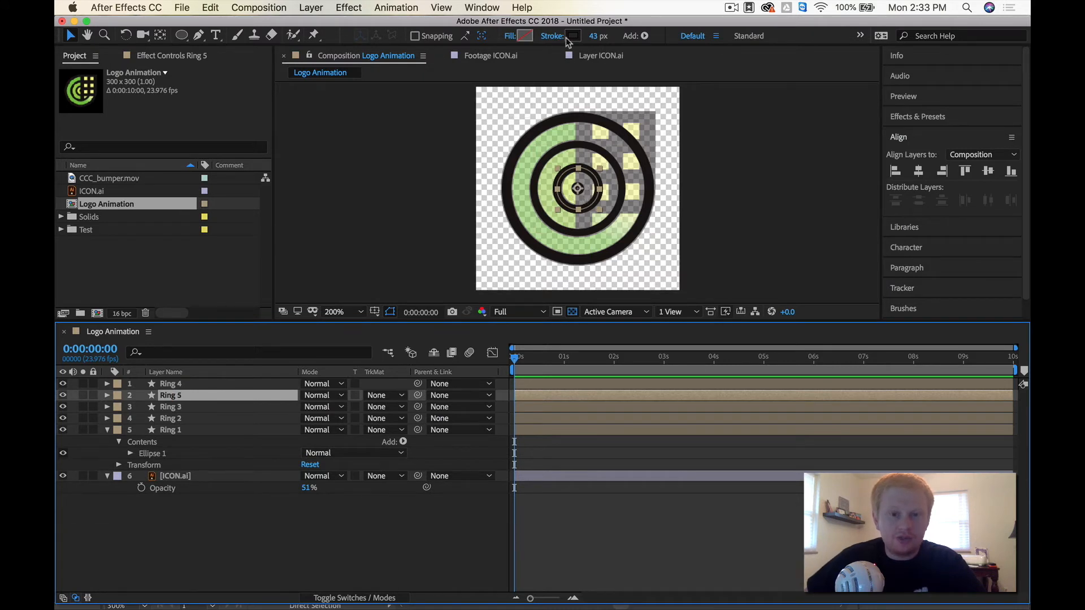
left_click_drag(593, 37, 527, 38)
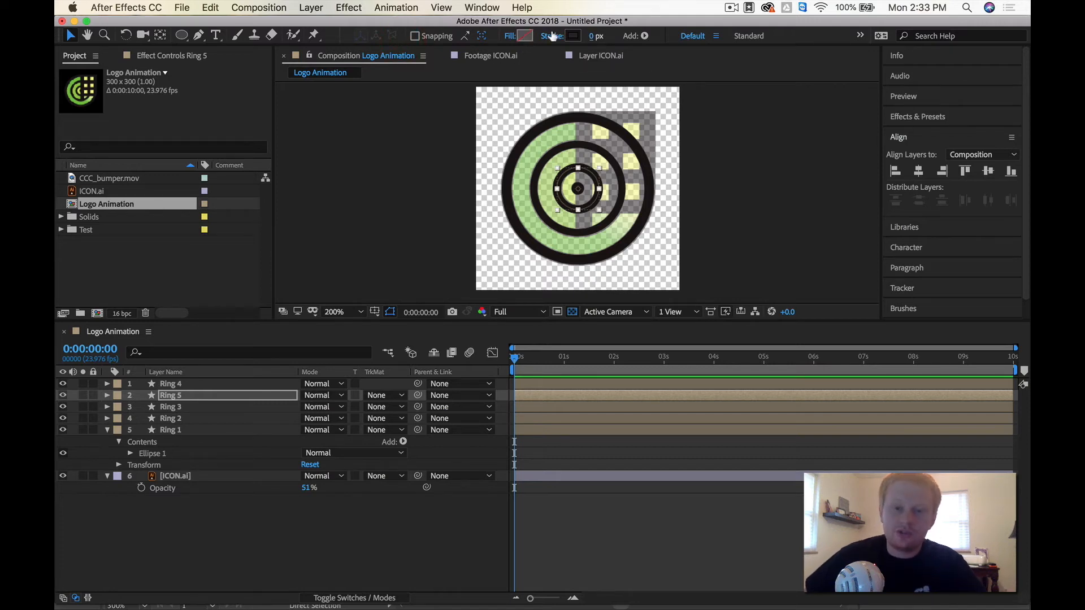
Fill the Ring 5 circle with bright lime green, AEFF0B.
left_click(521, 36)
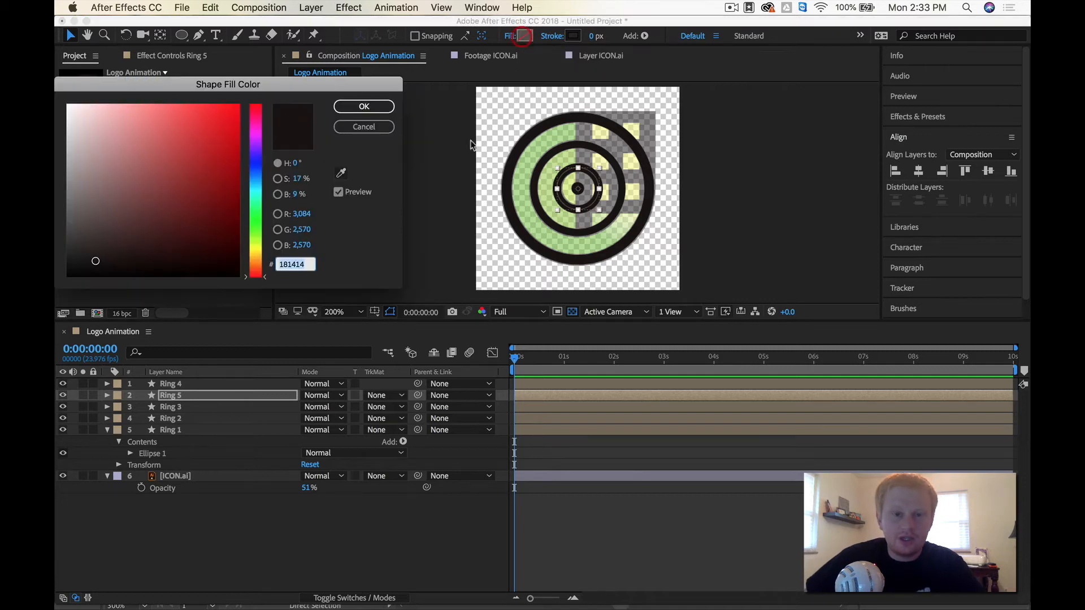
left_click(257, 247)
left_click_drag(208, 216, 232, 104)
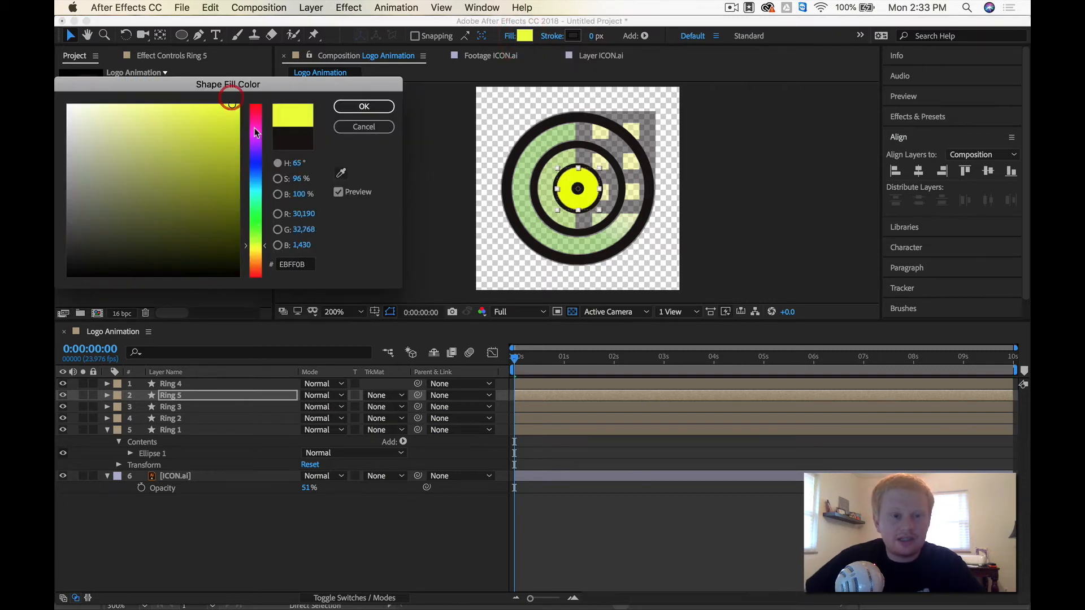
left_click(258, 238)
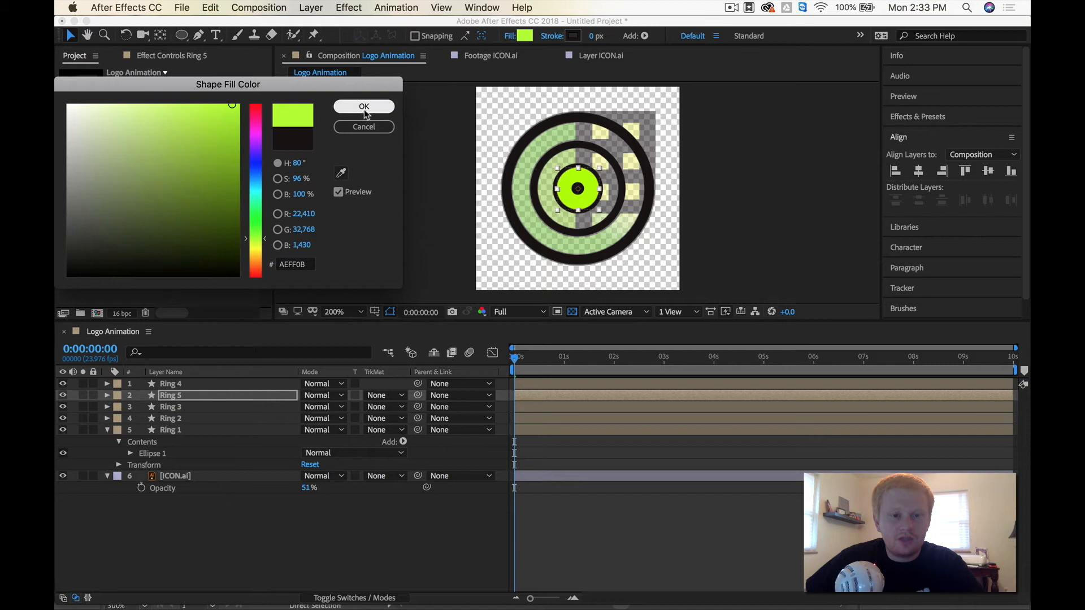
left_click(365, 107)
left_click(317, 567)
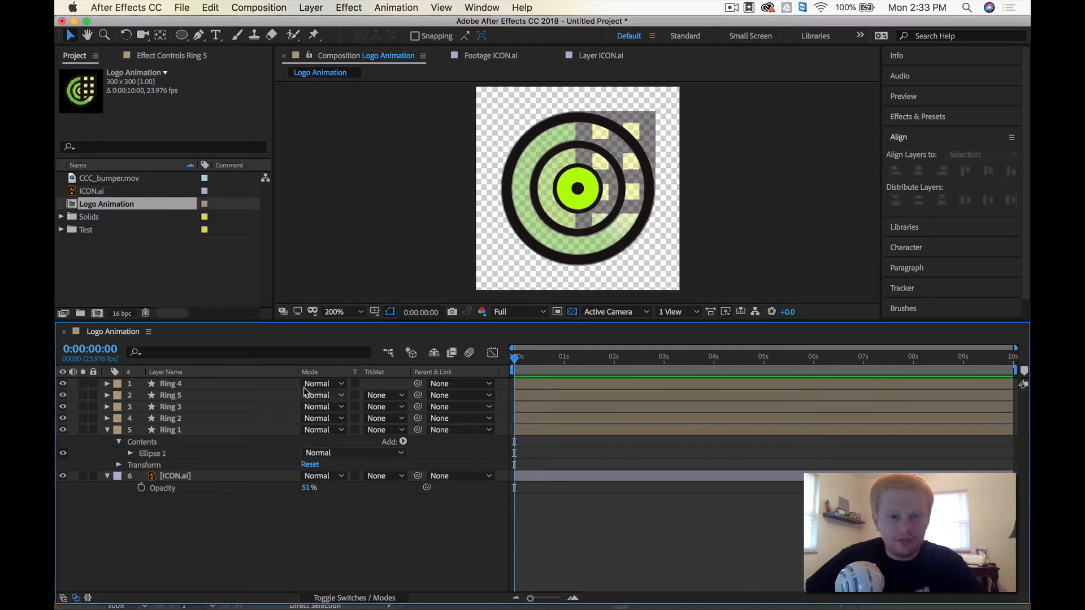
Move the green Ring 5 layer directly below Ring 3 and rename it Small Circle.
left_click(182, 396)
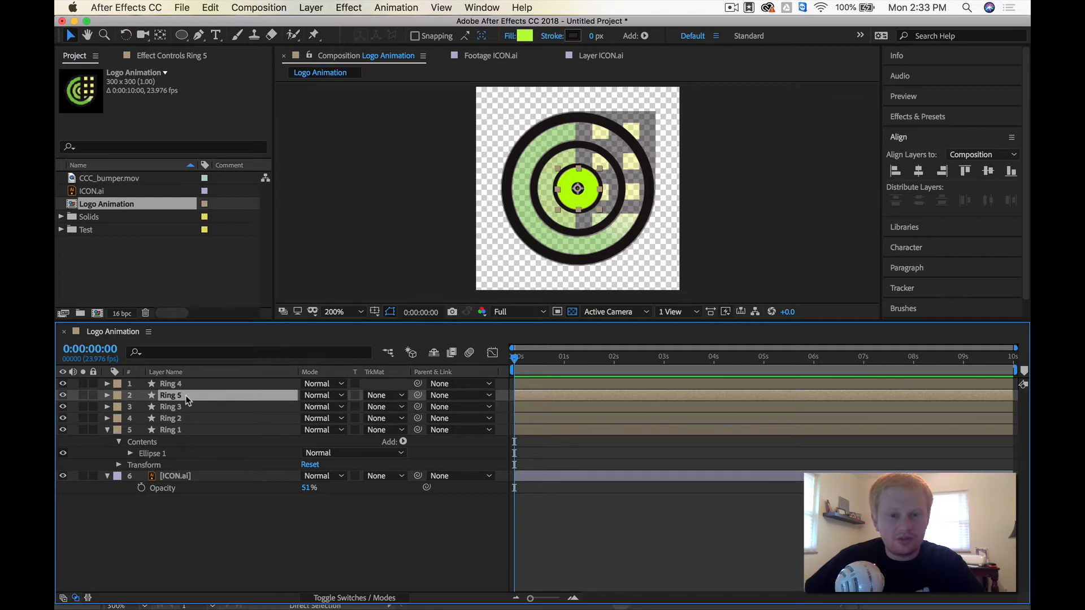
left_click_drag(185, 395, 187, 413)
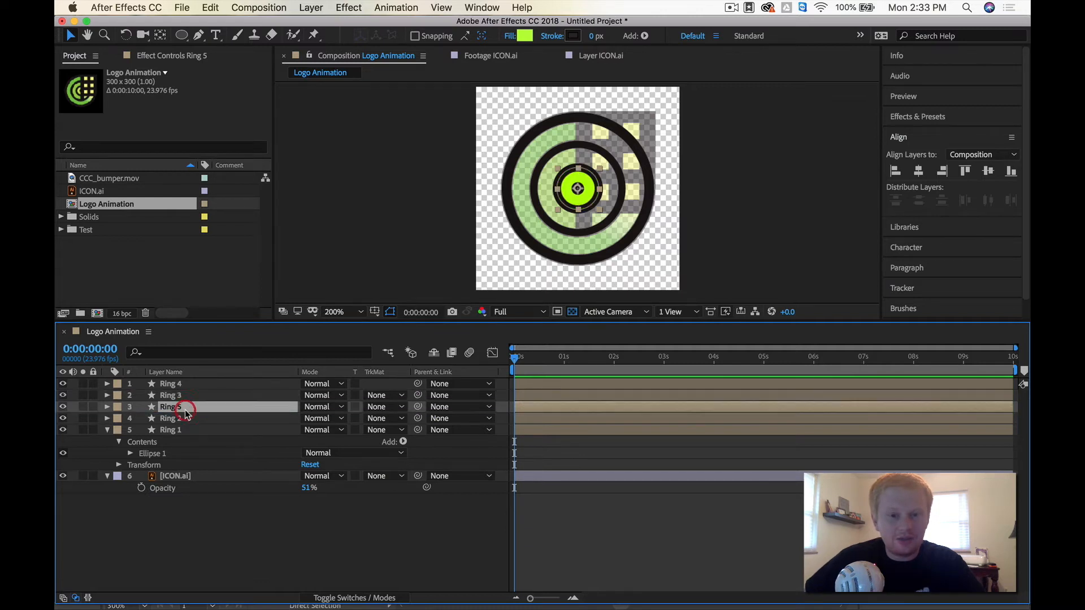
mouse_move(211, 412)
left_mouse_down()
mouse_move(201, 399)
mouse_move(202, 411)
left_mouse_up()
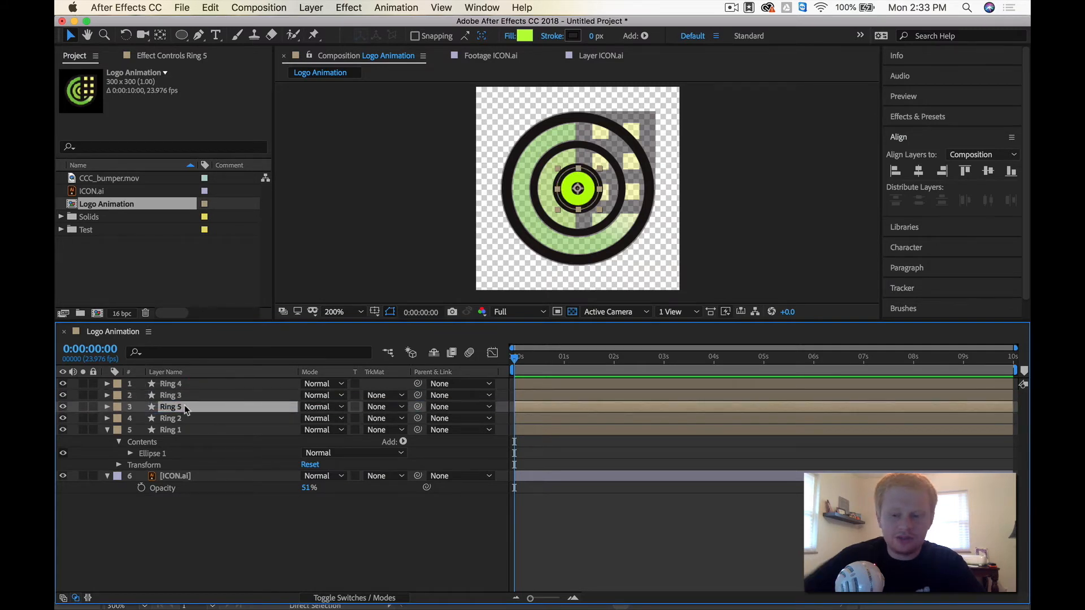
key("Return")
type("Small ")
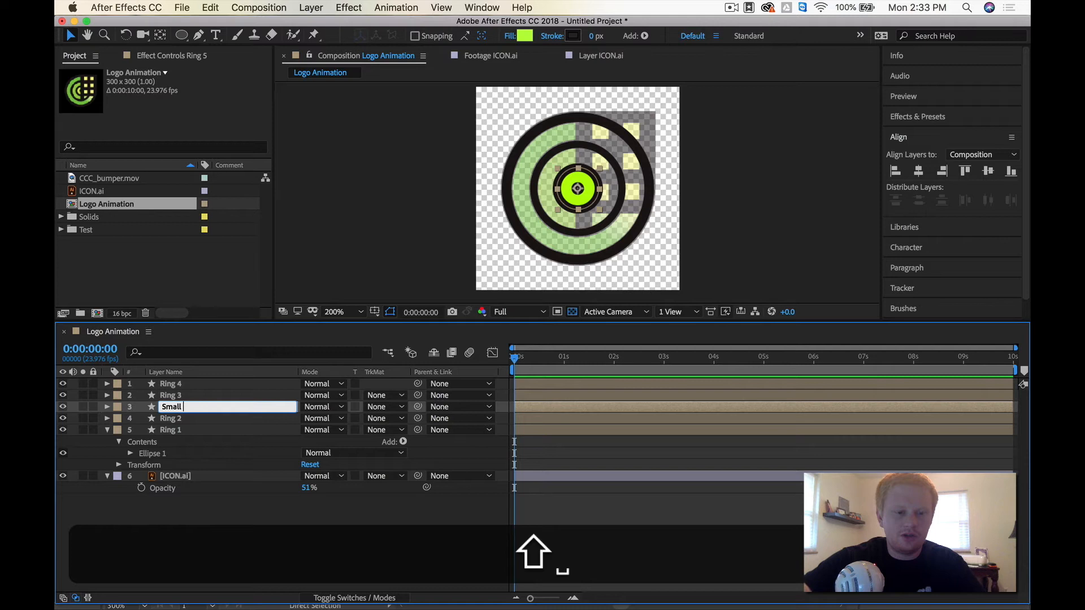
type("Circle")
key("Return")
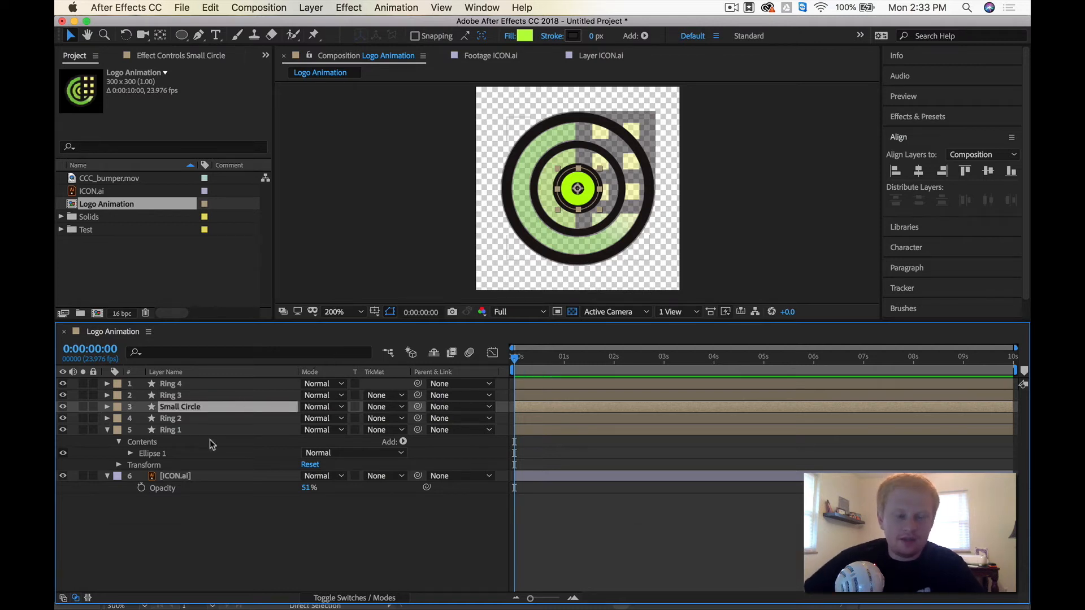
Duplicate Small Circle, placing the copy directly below Ring 2 under the name Medium Circle.
key("super+d")
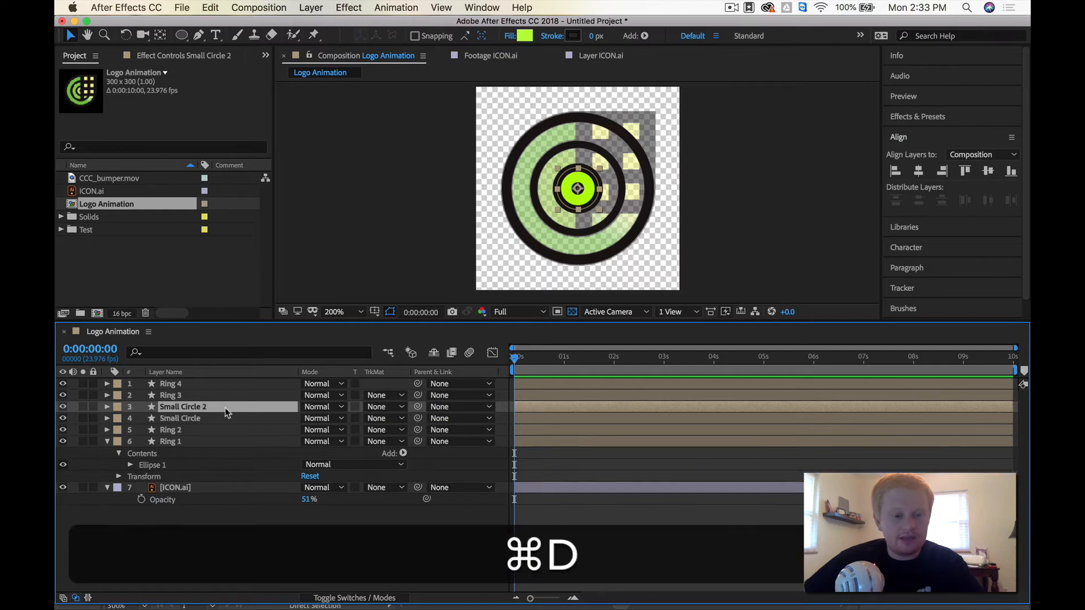
left_click_drag(221, 408, 218, 434)
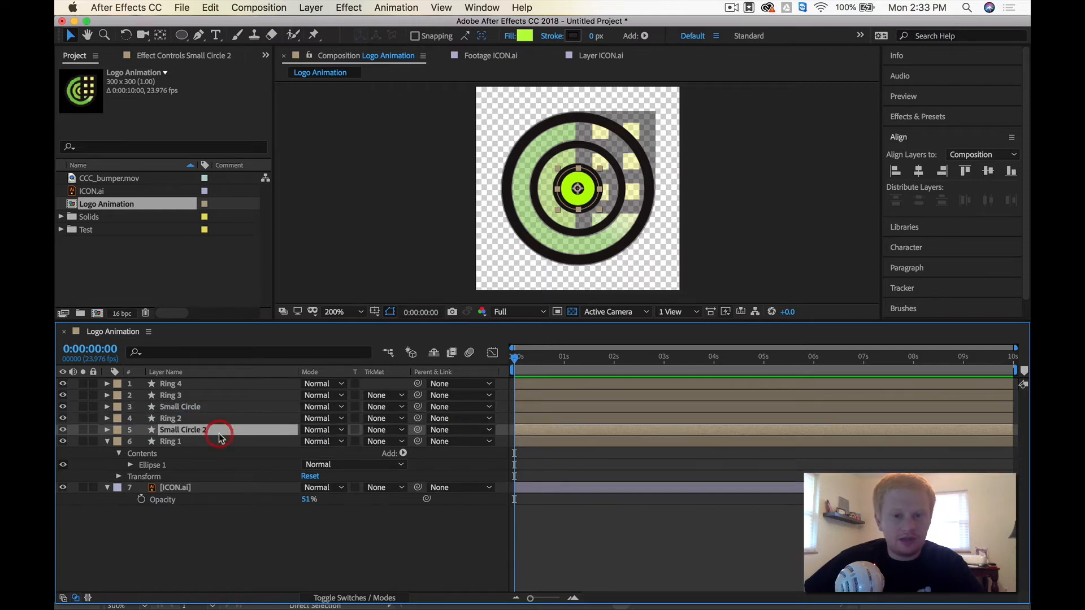
key("Return")
type("Medium Circle")
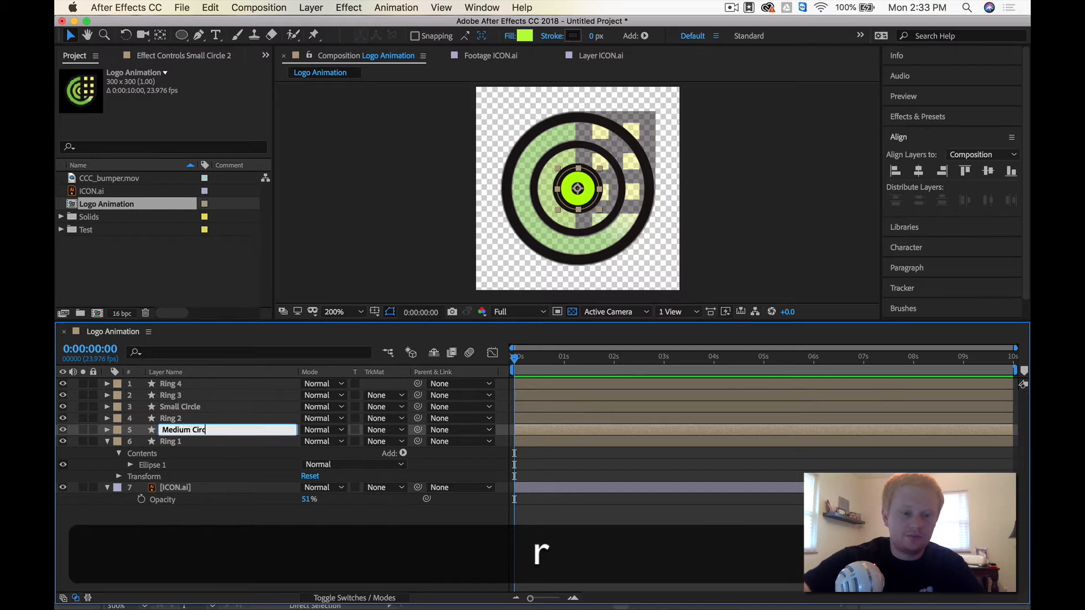
key("Return")
Enlarge Medium Circle proportionally until it fills the area inside Ring 2.
key("v")
left_click_drag(559, 211, 544, 224)
left_click_drag(540, 229, 537, 237)
Duplicate Medium Circle and move the copy directly below Ring 1.
left_click(213, 431)
key("shift+super+d")
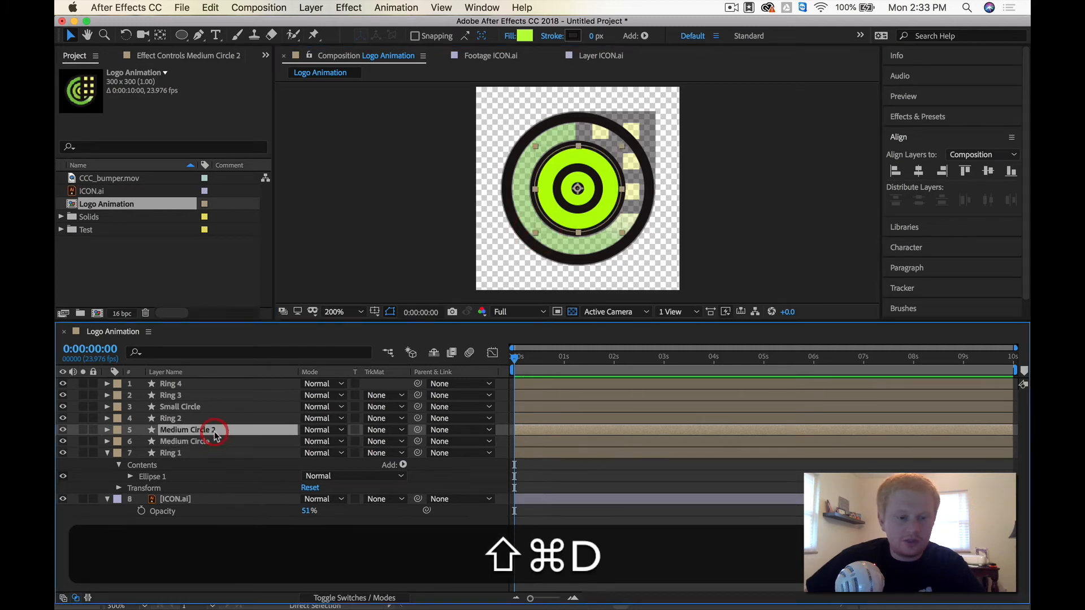
left_click_drag(209, 459, 207, 489)
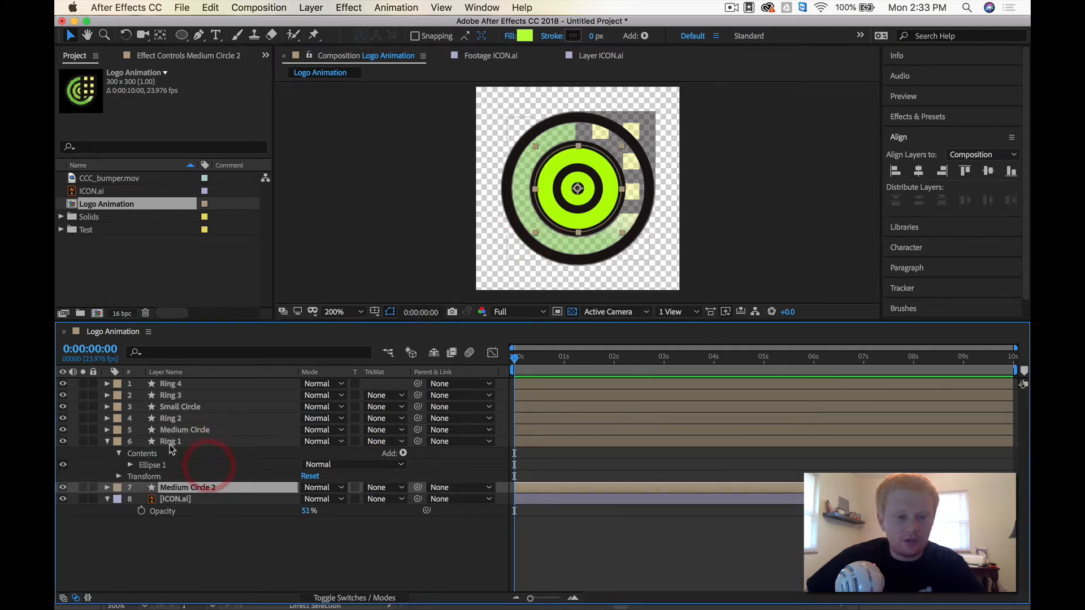
Rename the copy below Ring 1 as Large Circle and enlarge it proportionally to fill the outer ring.
left_click(188, 488)
key("Return")
type("Large Circle")
key("Return")
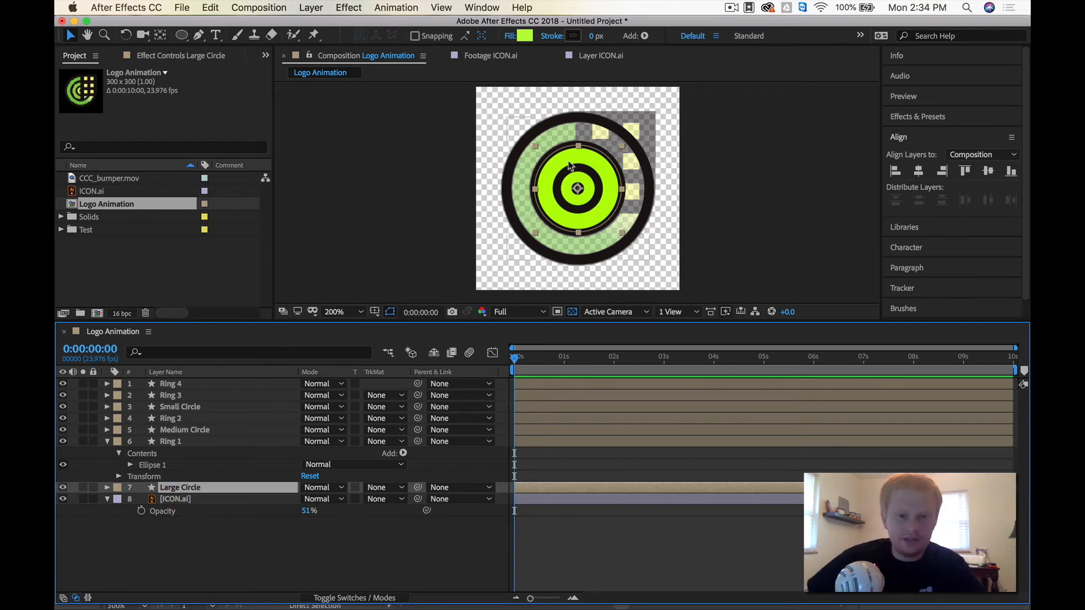
left_click_drag(535, 236, 509, 267)
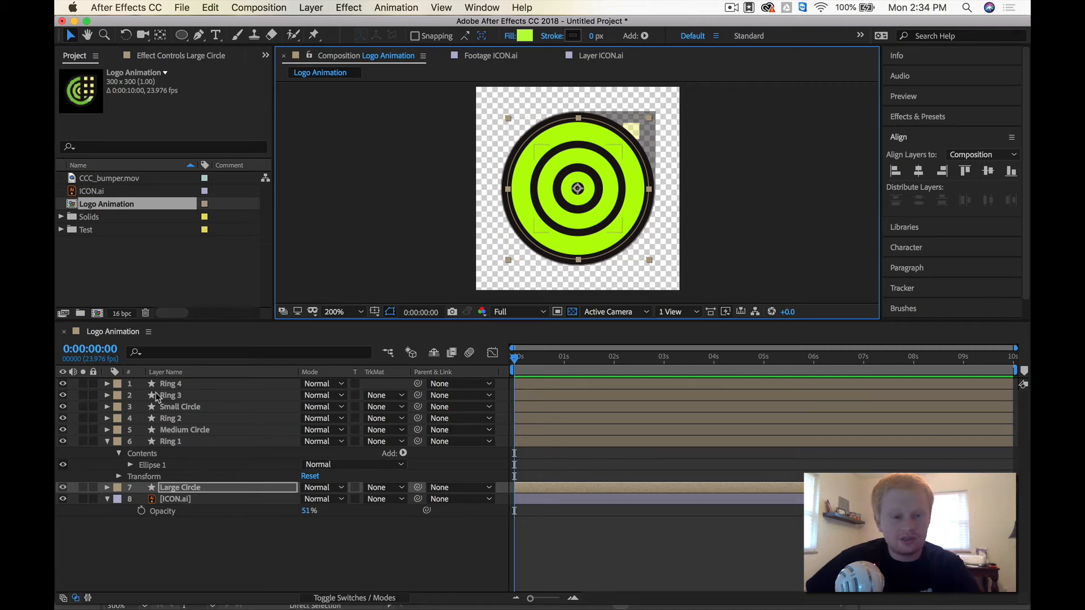
Assign the Green label color to the Small Circle, Medium Circle and Large Circle layers, and collapse Ring 1's properties.
left_click(199, 489)
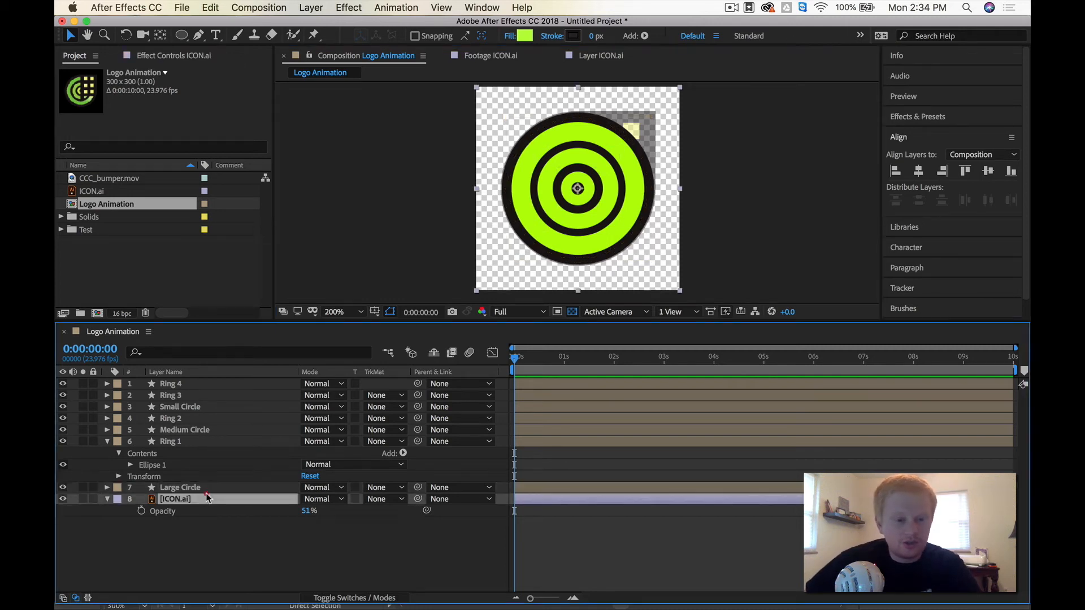
left_click(202, 431, "super")
left_click(202, 412, "super")
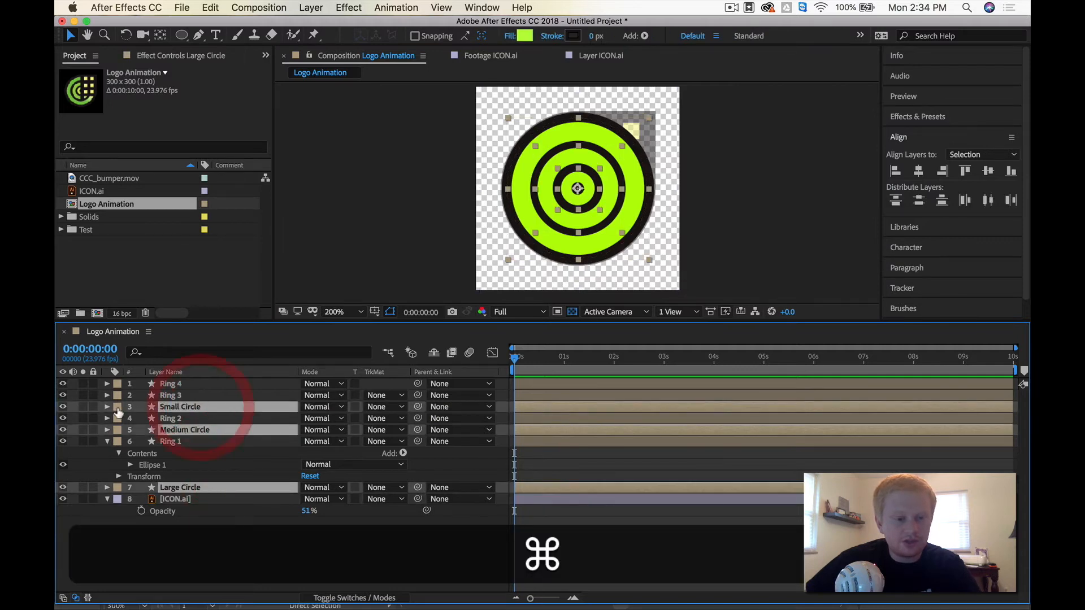
left_click(117, 407)
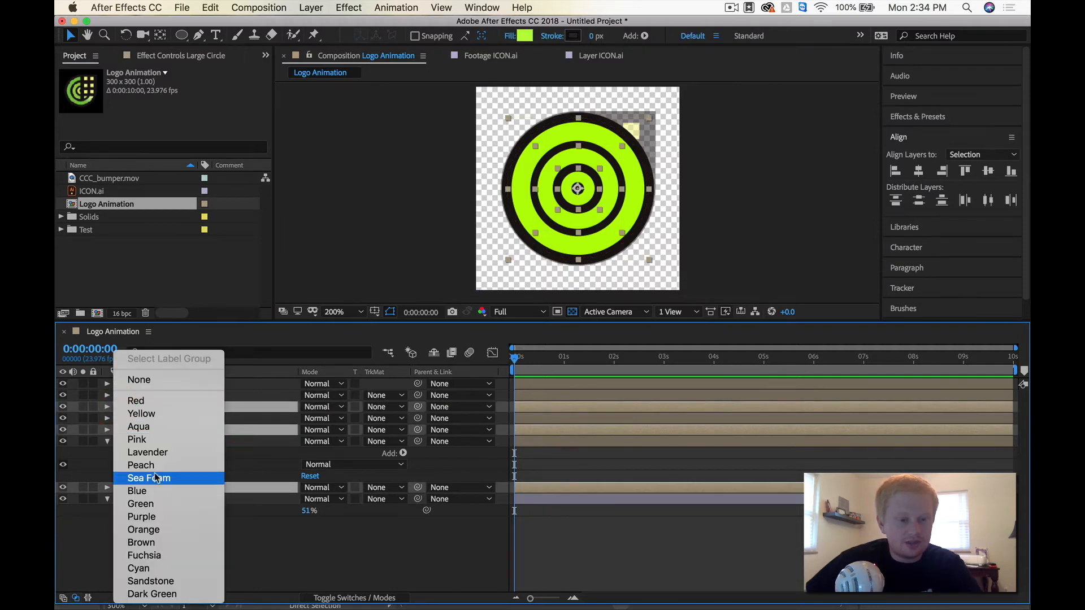
left_click(154, 503)
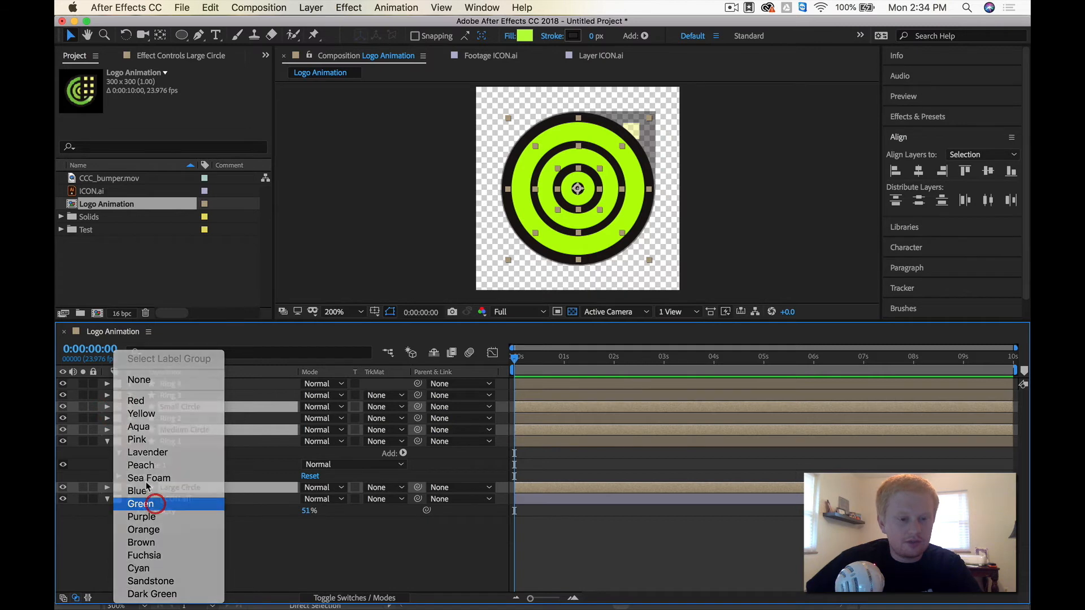
left_click(299, 527)
left_click(662, 487)
left_click(650, 441)
left_click(654, 429)
left_click(653, 409)
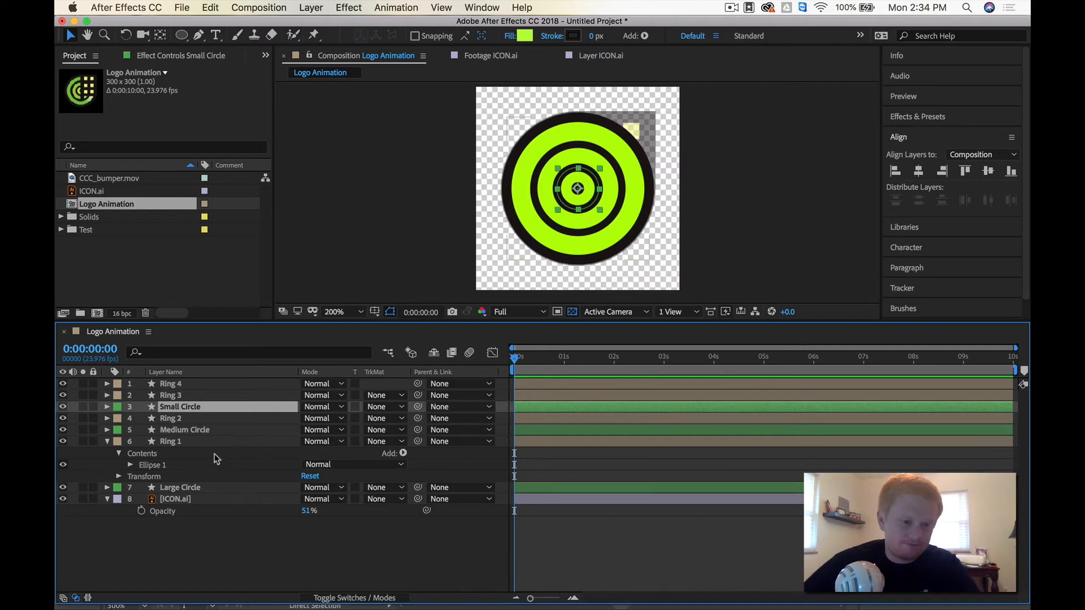
left_click(107, 442)
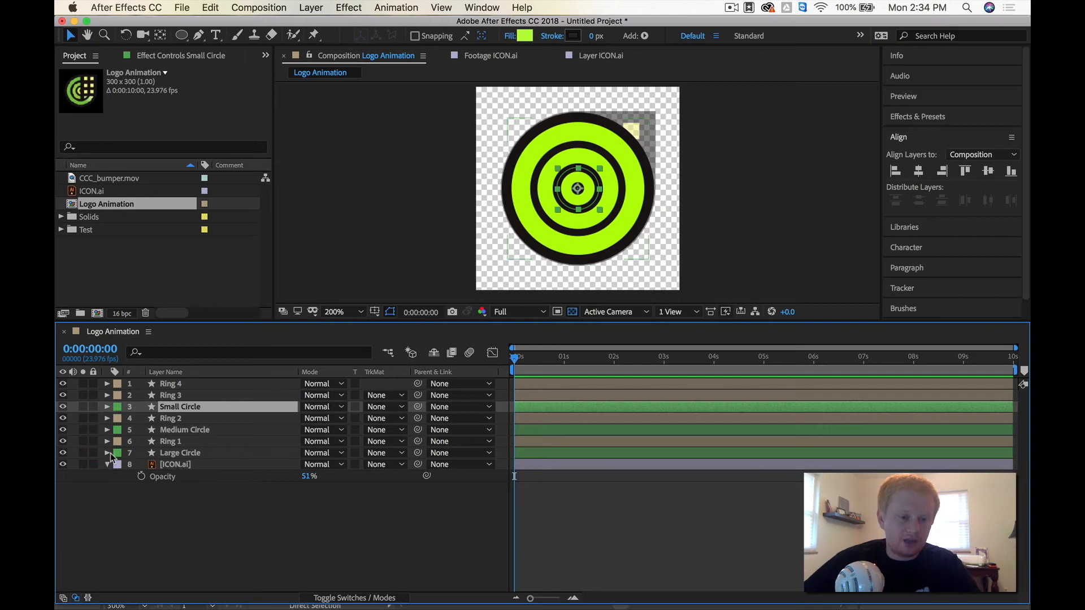
Solo the ICON.ai layer and set its opacity to 100%.
left_click(187, 465)
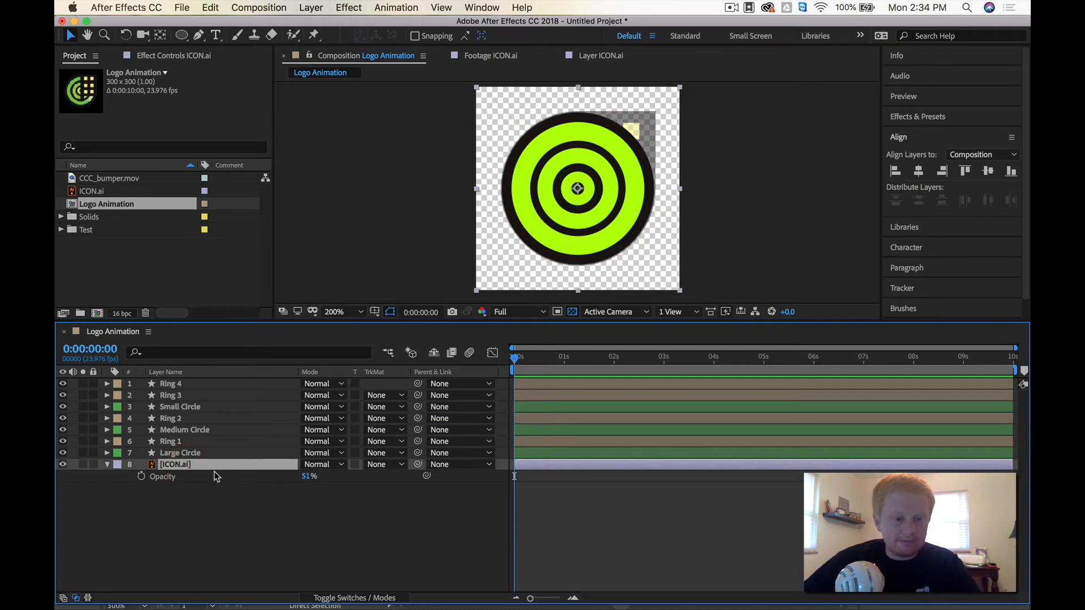
left_click(83, 465)
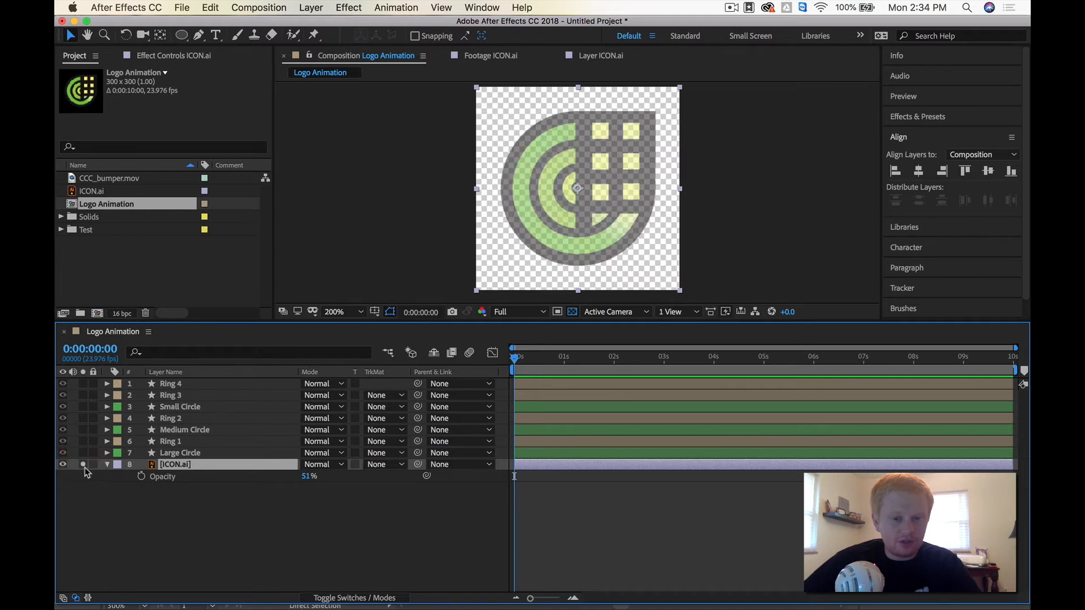
left_click_drag(307, 477, 571, 478)
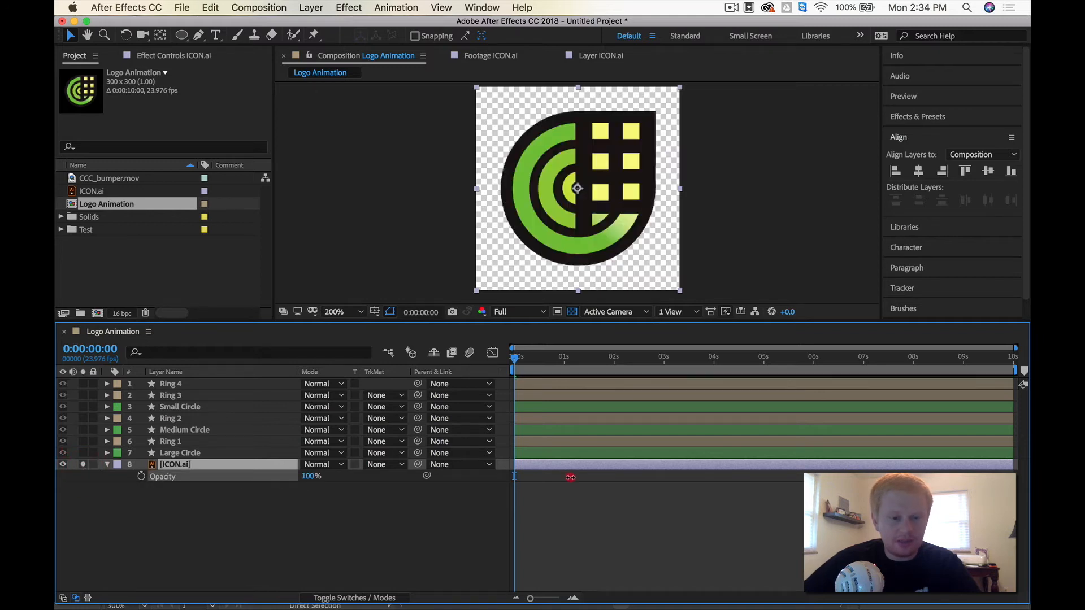
left_click(210, 466)
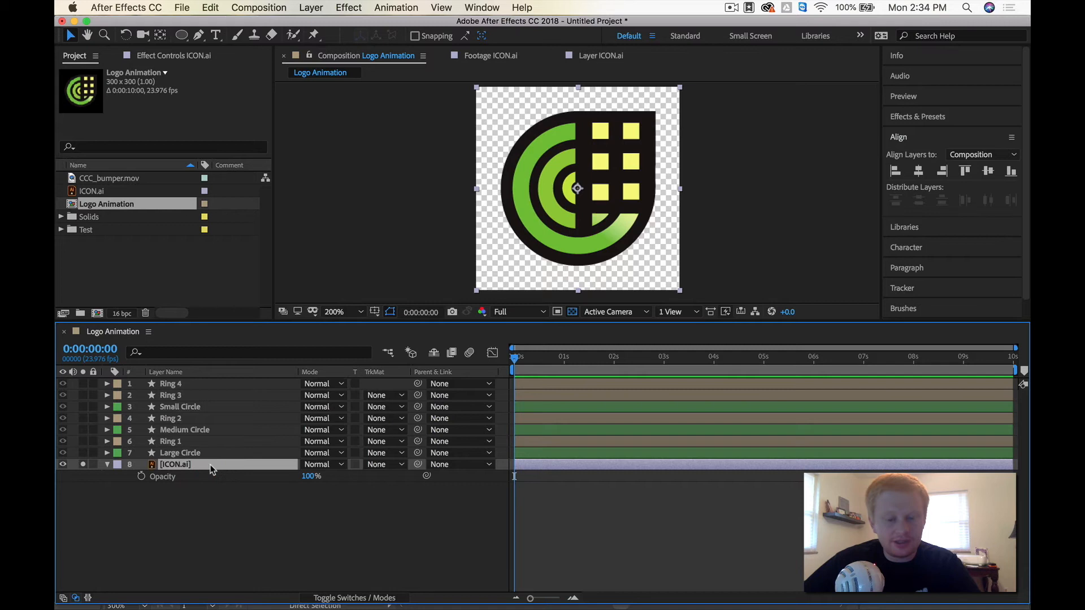
key("t")
left_click(210, 467)
key("t")
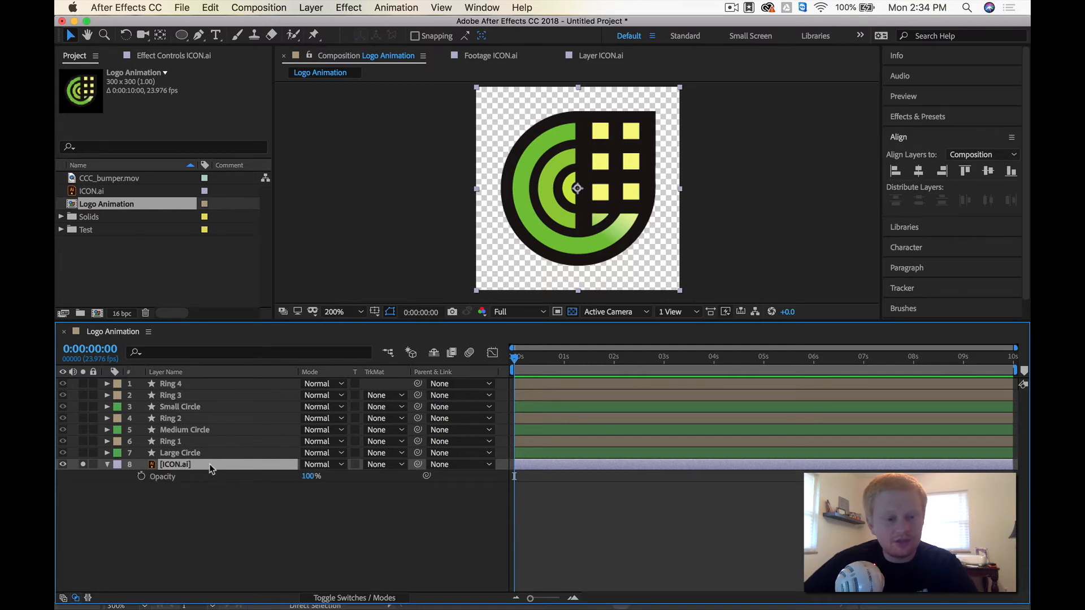
left_click(306, 478)
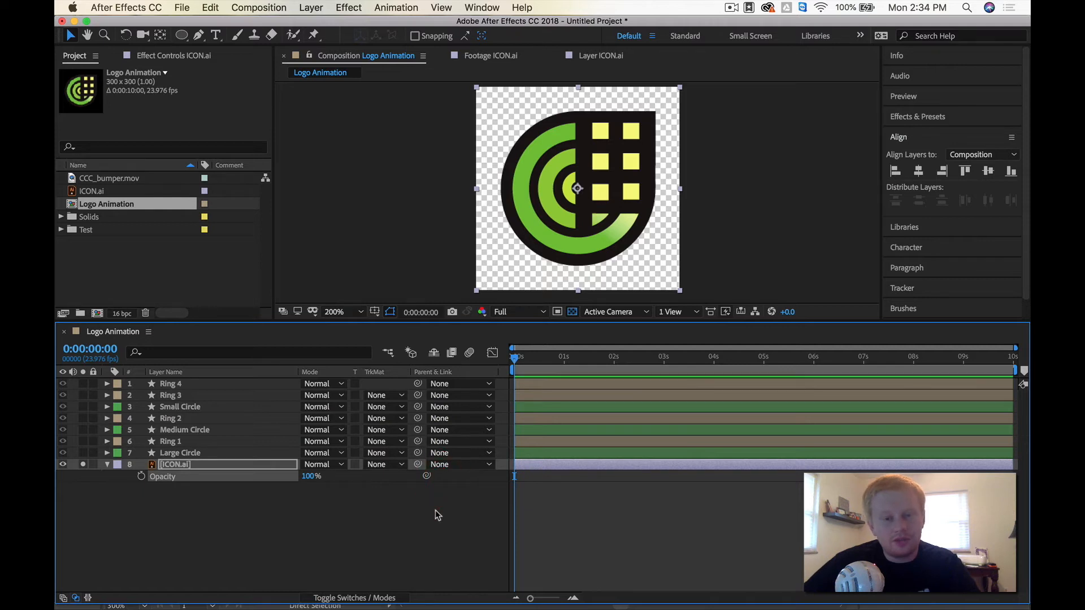
Set Small Circle's fill to the innermost yellow-green sampled from the ICON.ai artwork, C1E33D.
left_click(178, 399)
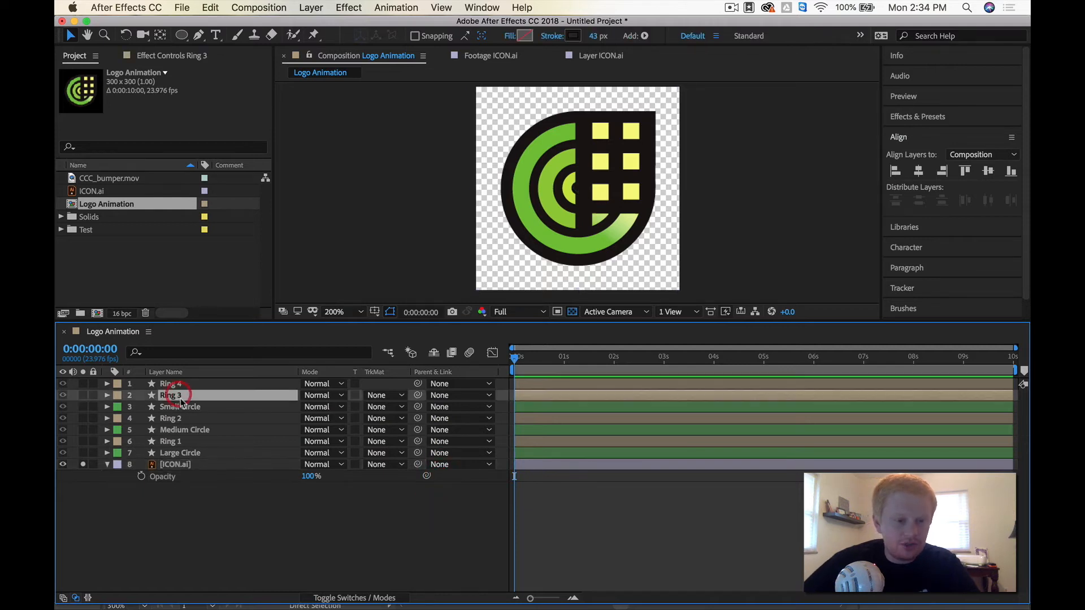
left_click(184, 407)
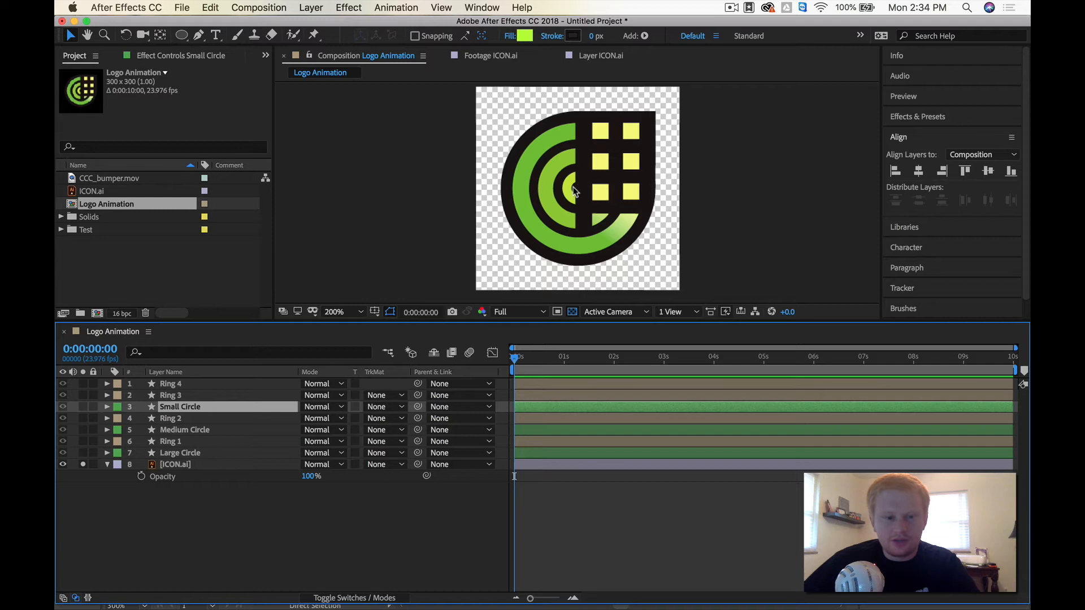
left_click(179, 465)
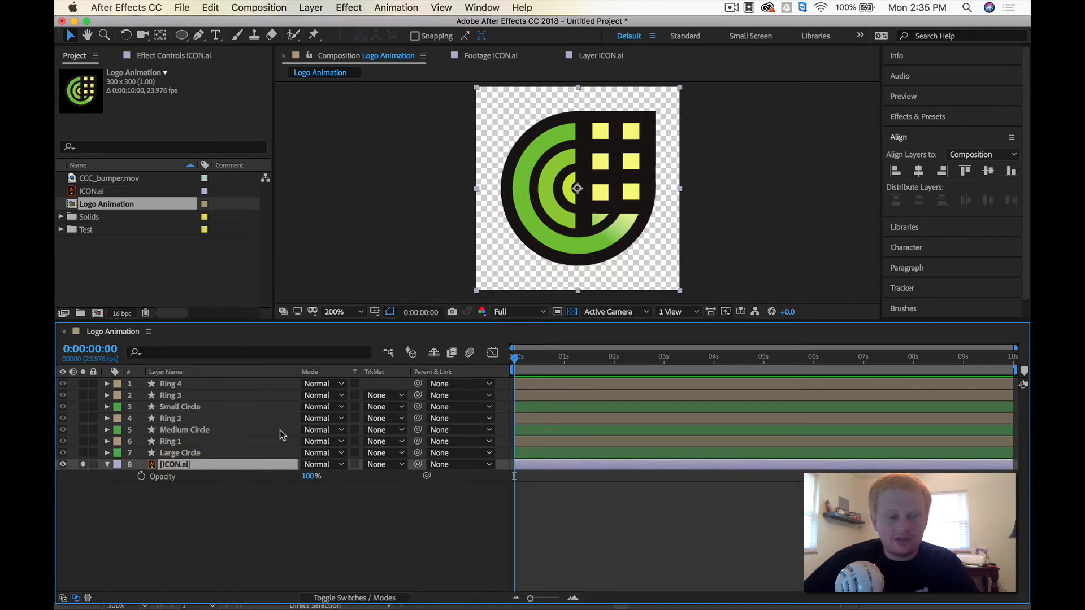
left_click(189, 407)
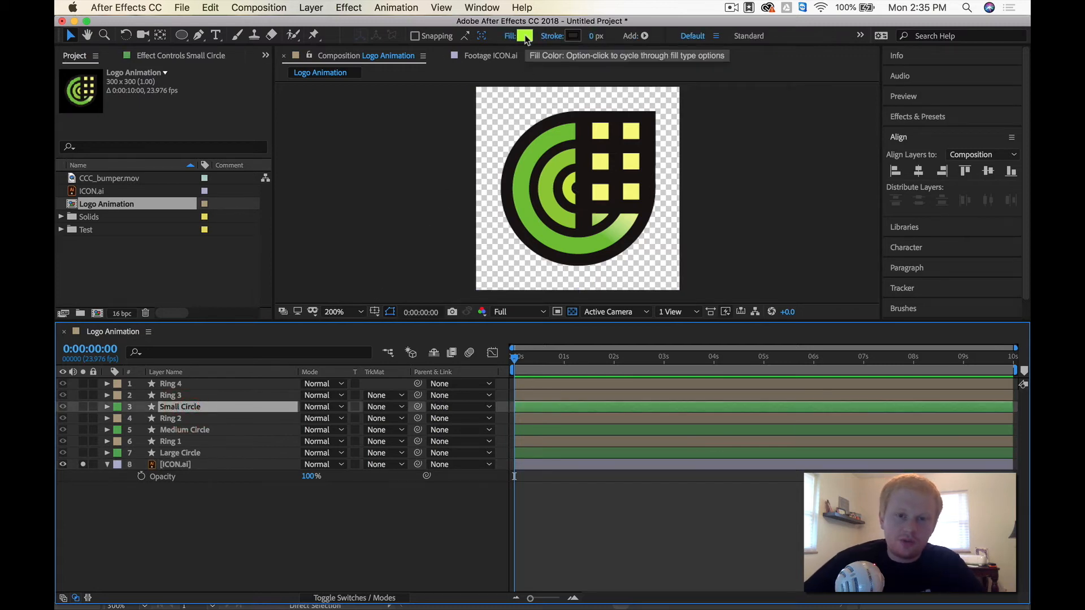
left_click(524, 36)
left_click(341, 172)
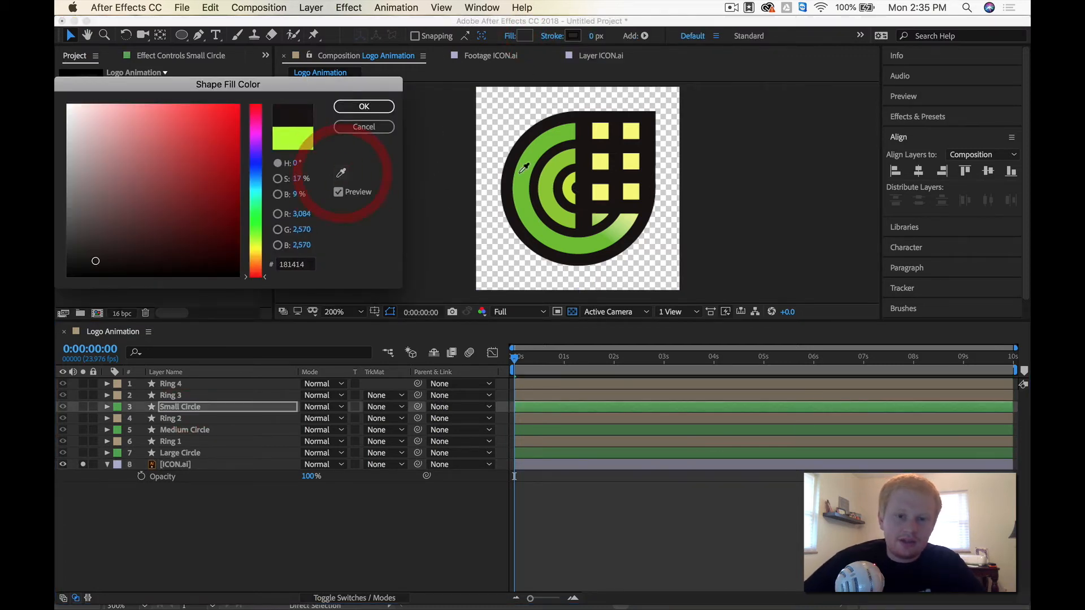
left_click(570, 182)
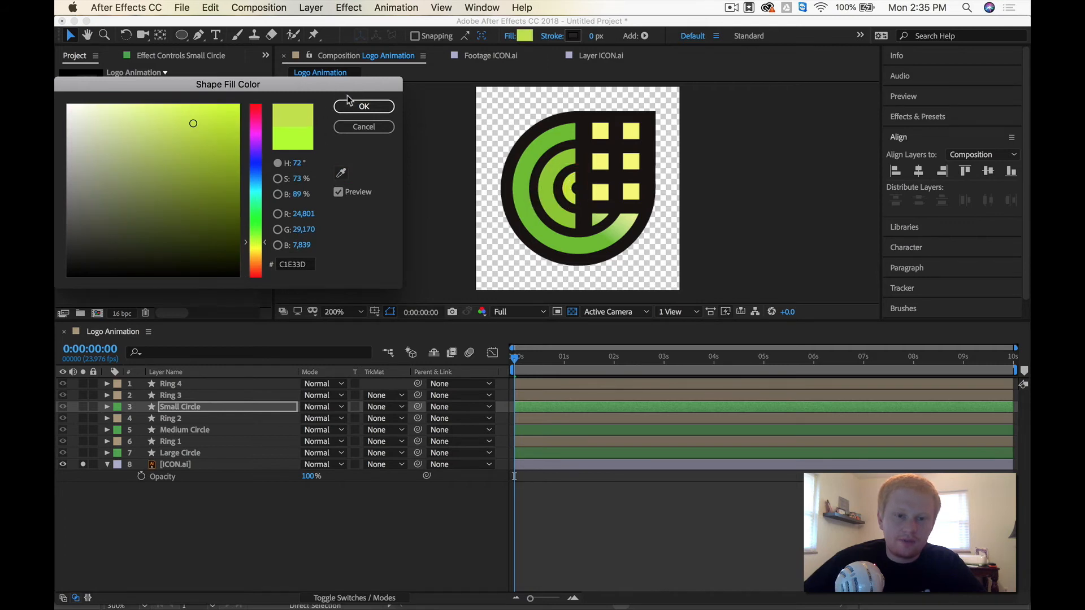
left_click(361, 106)
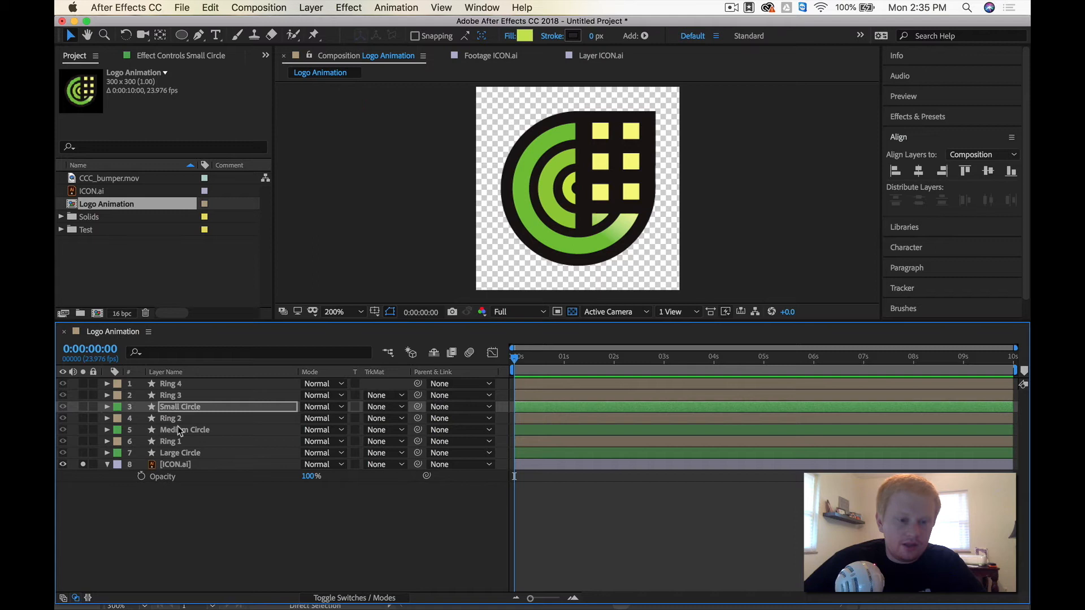
Set Medium Circle's fill to the middle band's green sampled from the ICON.ai artwork, 8DC635.
left_click(180, 431)
left_click(524, 38)
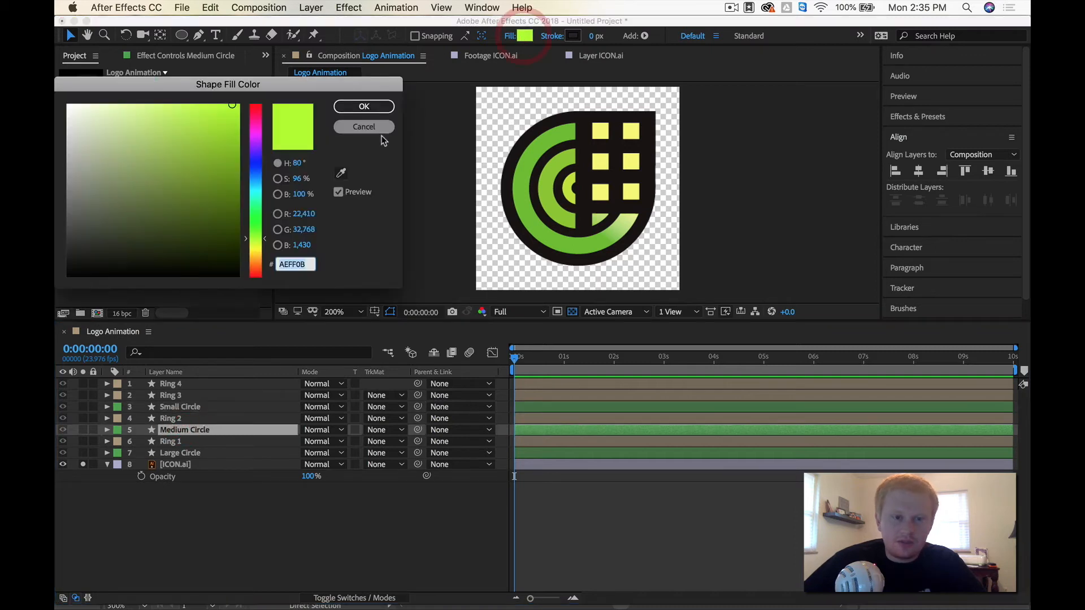
left_click(341, 173)
left_click(559, 162)
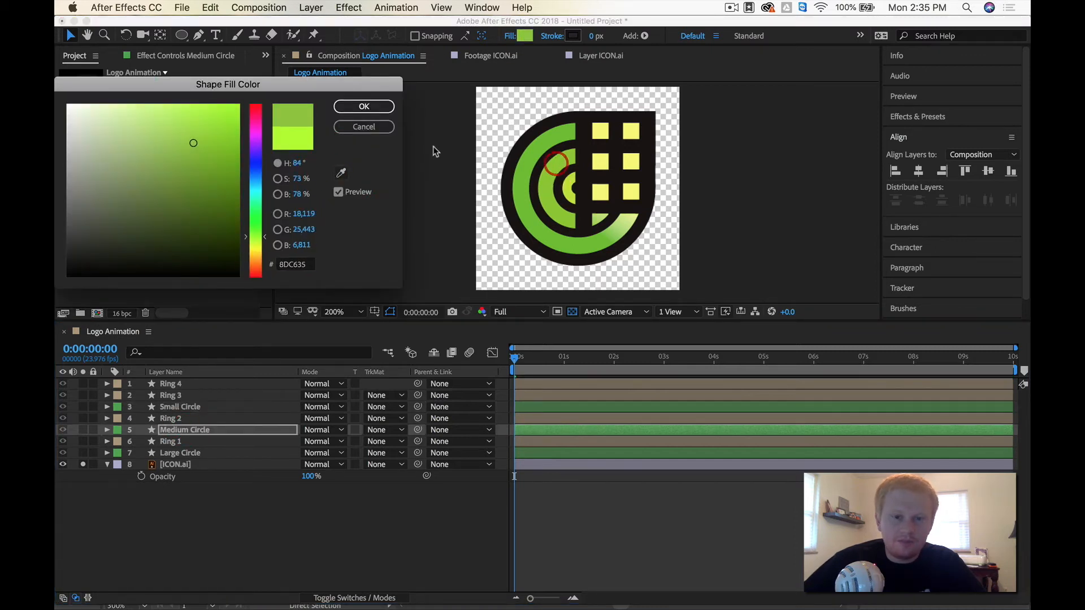
left_click(363, 106)
Set Large Circle's fill to the outer band's green sampled from the ICON.ai artwork, 6DBC34, and deselect the layer.
left_click(186, 453)
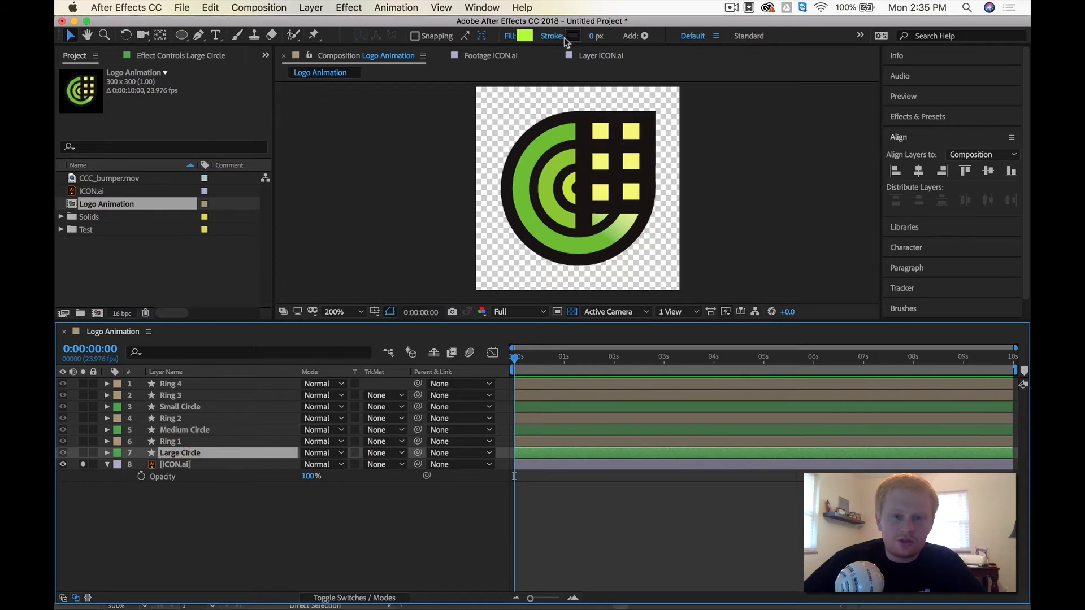
left_click(523, 37)
left_click(341, 172)
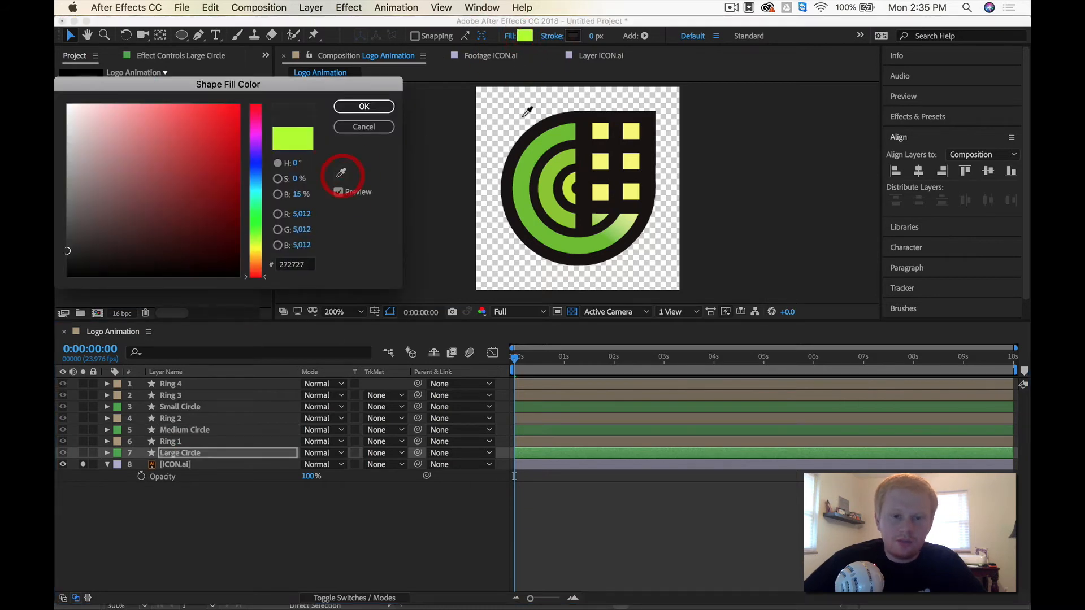
left_click(542, 161)
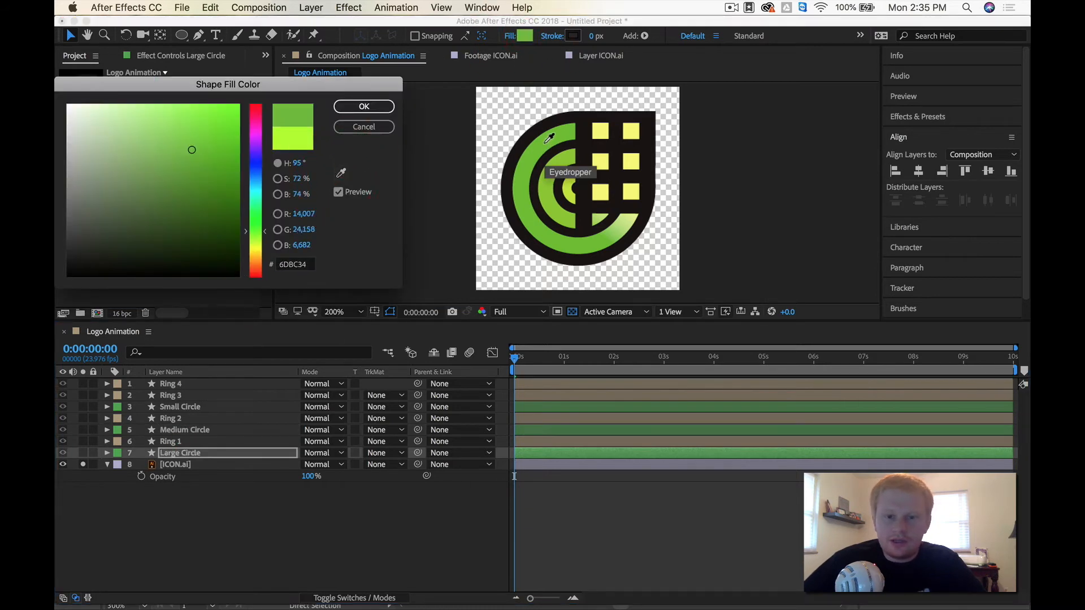
left_click(372, 108)
left_click(303, 518)
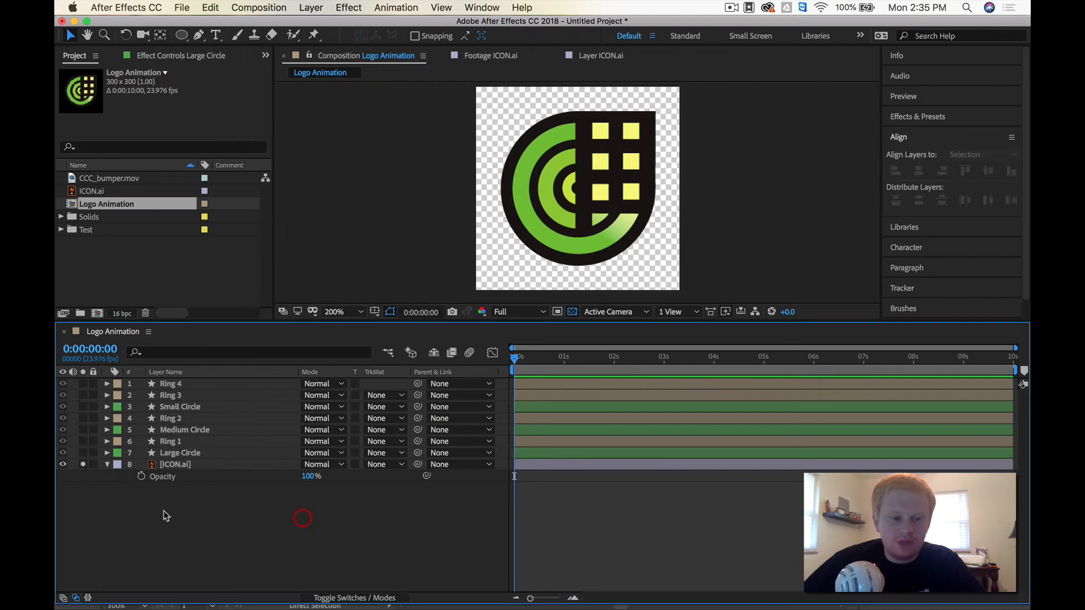
Unsolo the ICON.ai layer and hide it to inspect the redrawn rings and circles on their own.
left_click(83, 465)
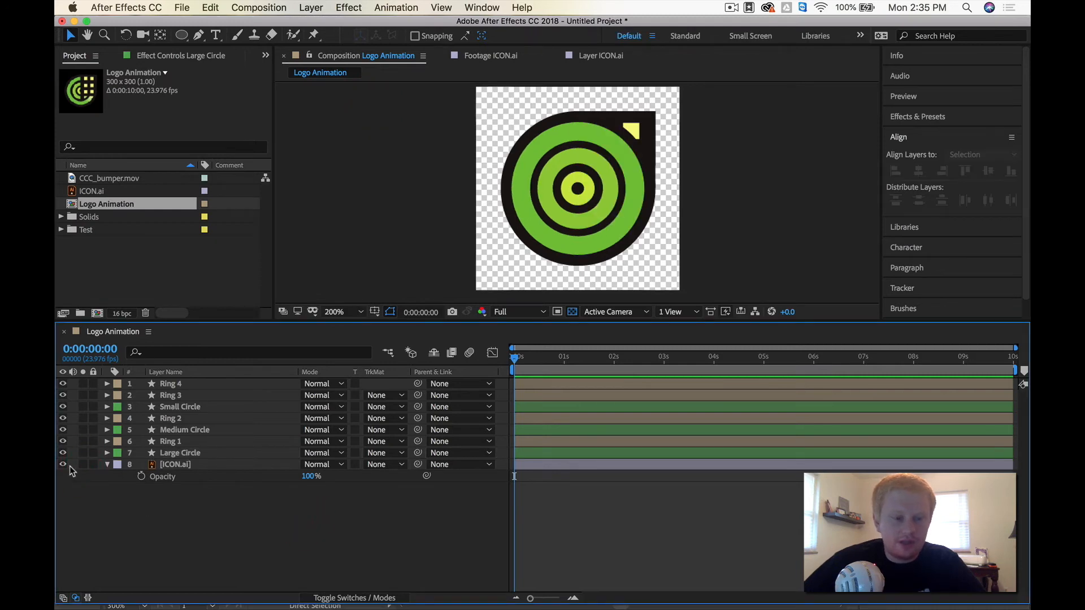
left_click(63, 466)
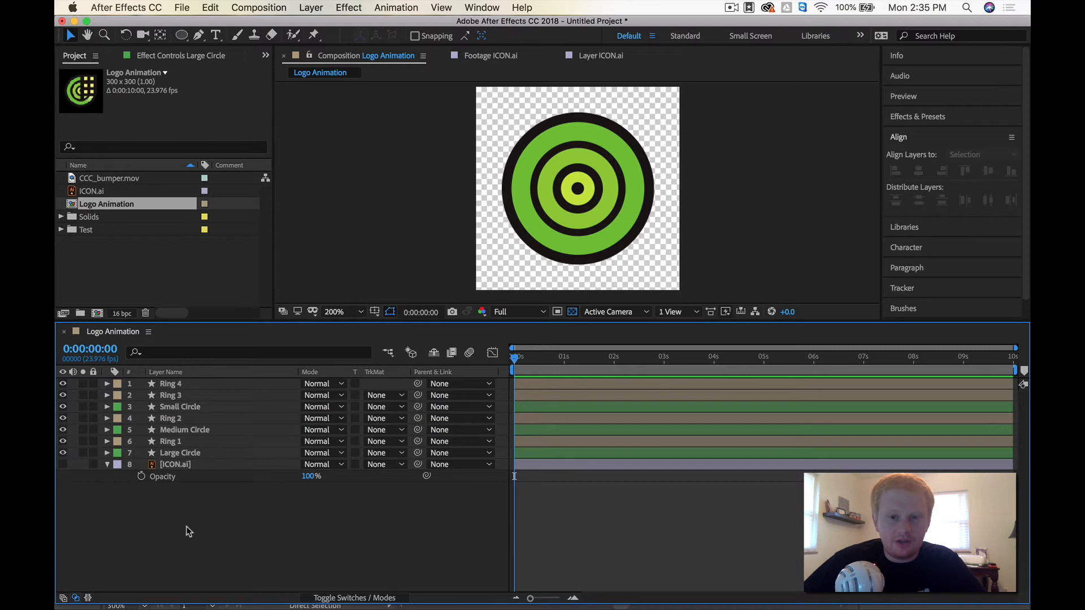
scroll(570, 193, "up", 2)
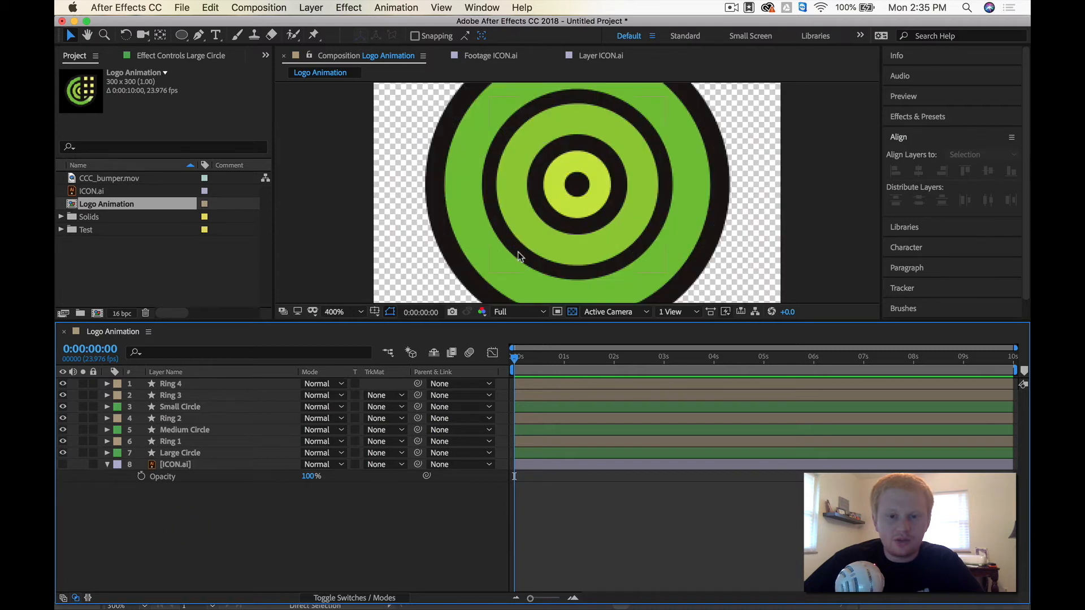
scroll(599, 235, "down", 2)
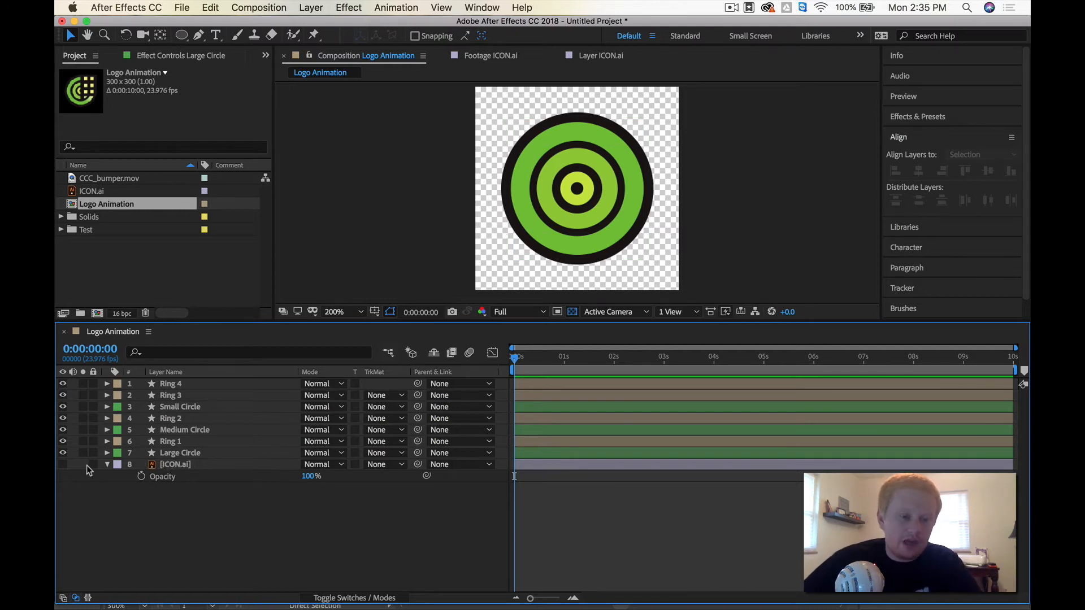
Show the ICON.ai layer again and move it to the top of the layer stack, above Ring 4.
left_click(62, 465)
left_click_drag(192, 465, 191, 387)
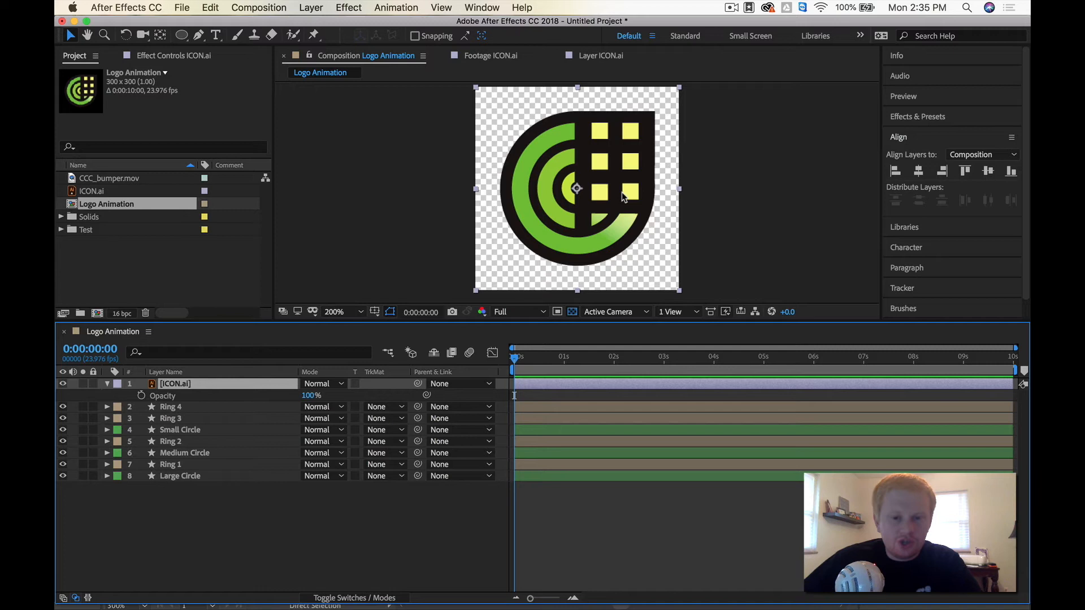
scroll(657, 191, "up", 2)
left_click_drag(656, 191, 527, 254)
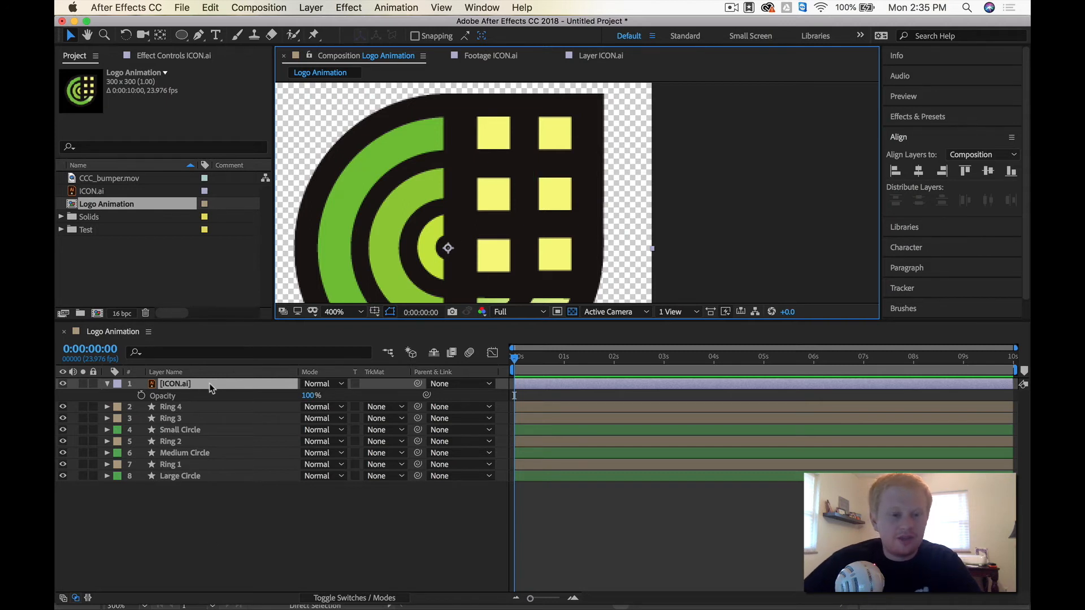
With no layer selected, draw a rectangle shape from the logo's top centre across its right half, extending down past the yellow squares.
left_click(216, 506)
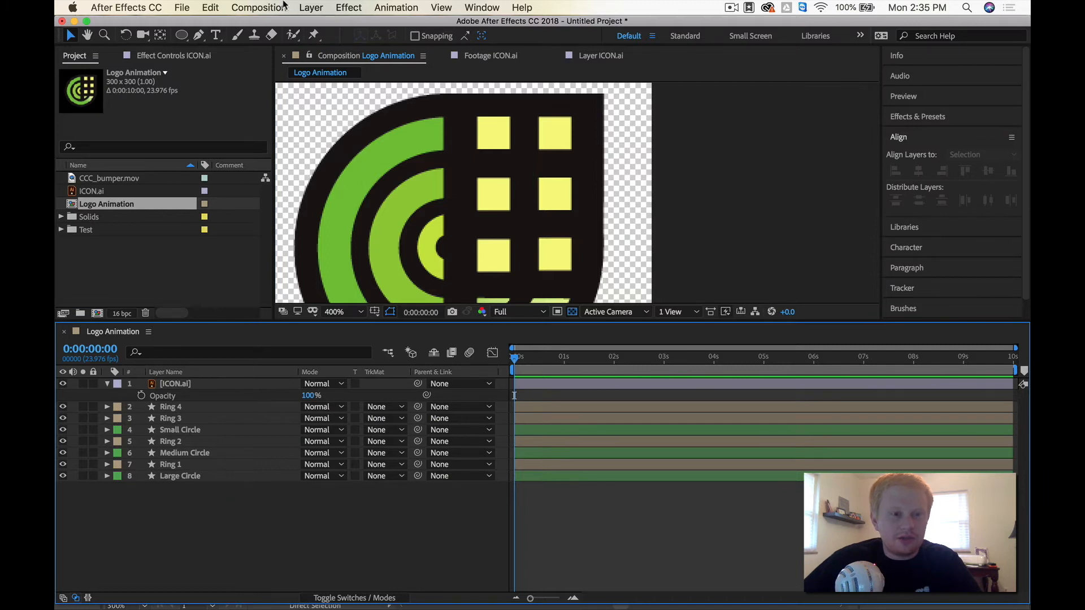
left_click_drag(182, 35, 233, 41)
left_click_drag(510, 113, 545, 183)
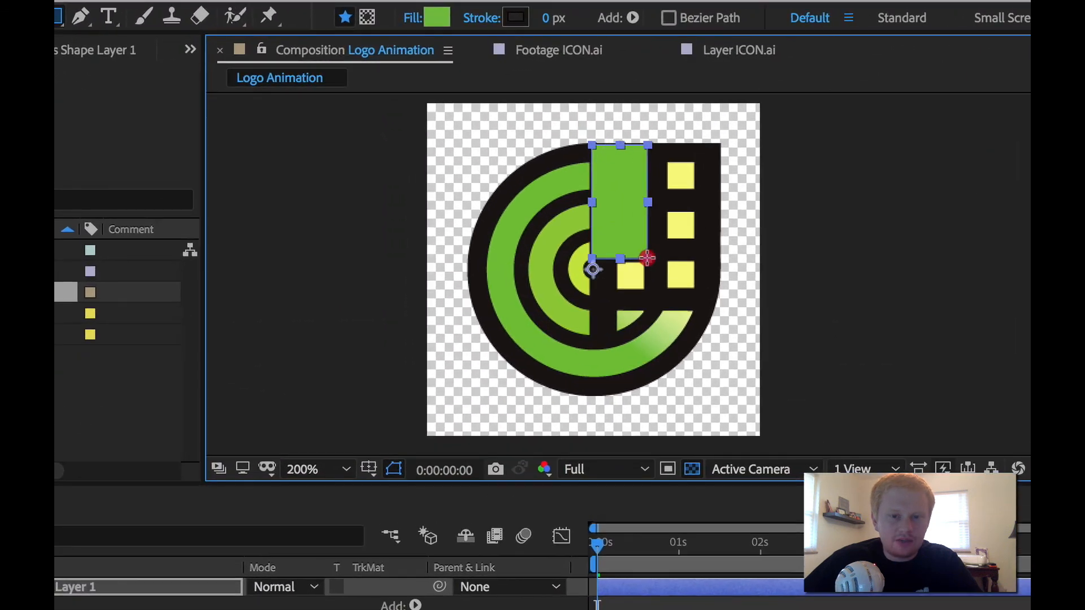
mouse_move(647, 258)
left_mouse_down()
mouse_move(706, 328)
mouse_move(710, 280)
mouse_move(722, 337)
mouse_move(678, 237)
mouse_move(702, 322)
mouse_move(721, 340)
left_mouse_up()
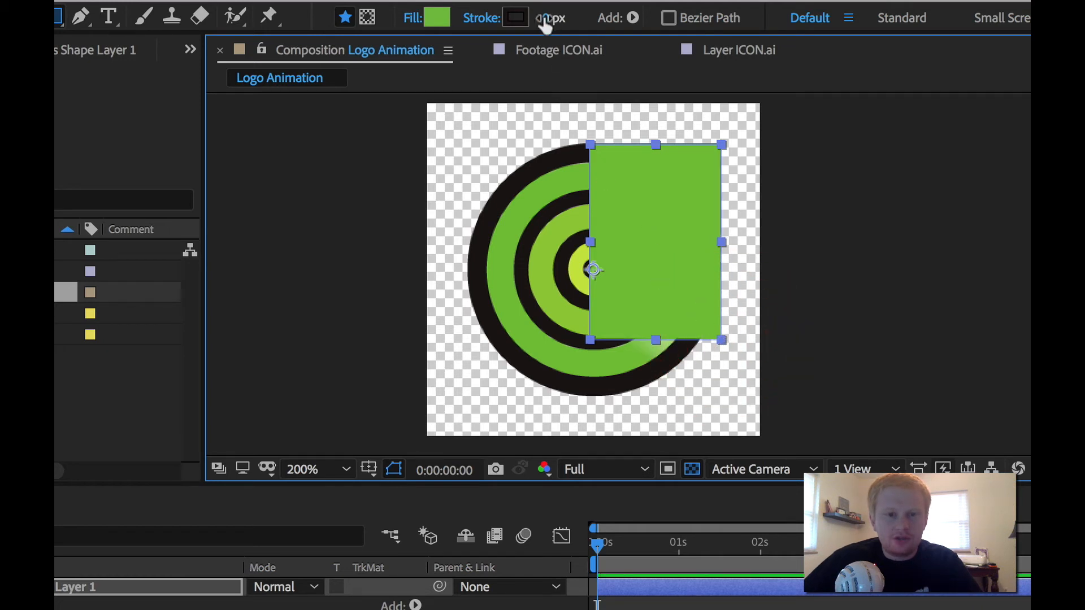
Set the new rectangle's fill to the black sampled from the logo's outer ring, 181414, and hide its layer.
left_click(438, 22)
left_click(314, 241)
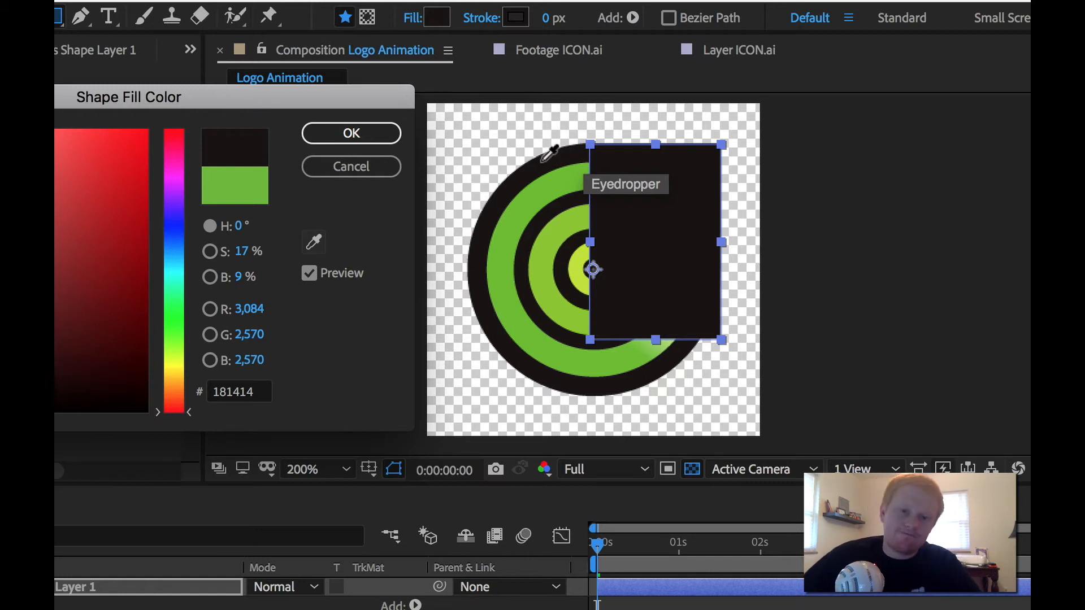
left_click(541, 160)
left_click(339, 135)
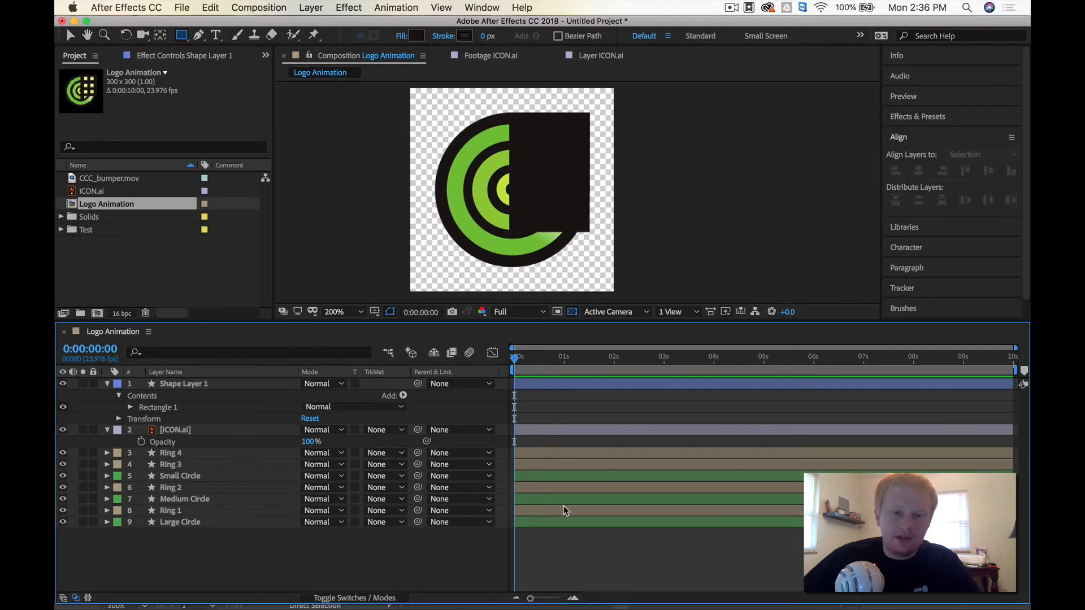
left_click(212, 386)
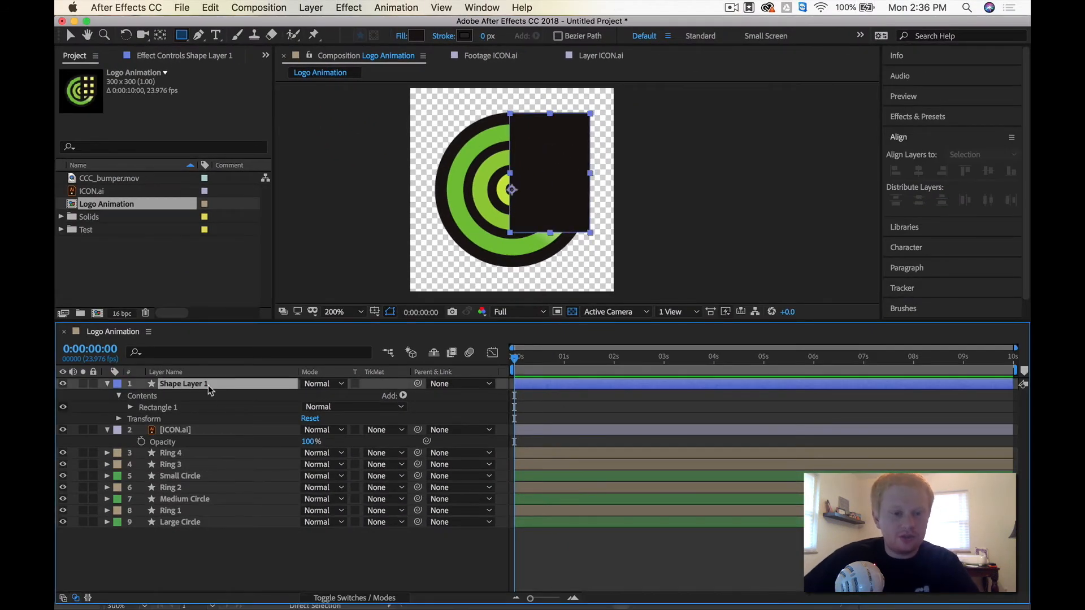
left_click(63, 384)
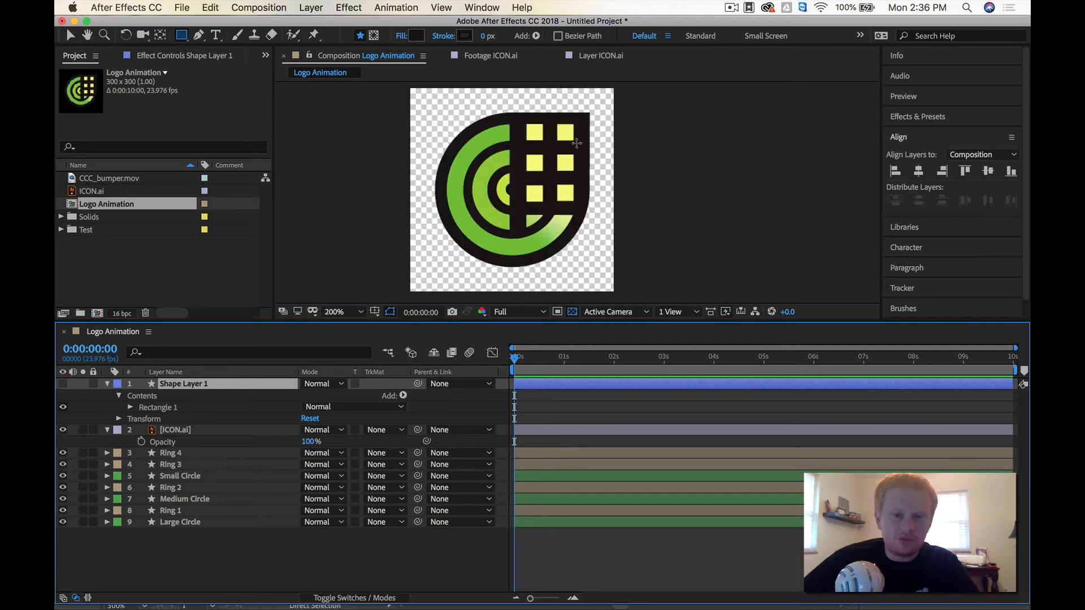
With no layer selected, draw a small rectangle over the upper-left yellow square as its own shape layer.
scroll(576, 143, "up", 1)
left_click_drag(548, 136, 520, 173)
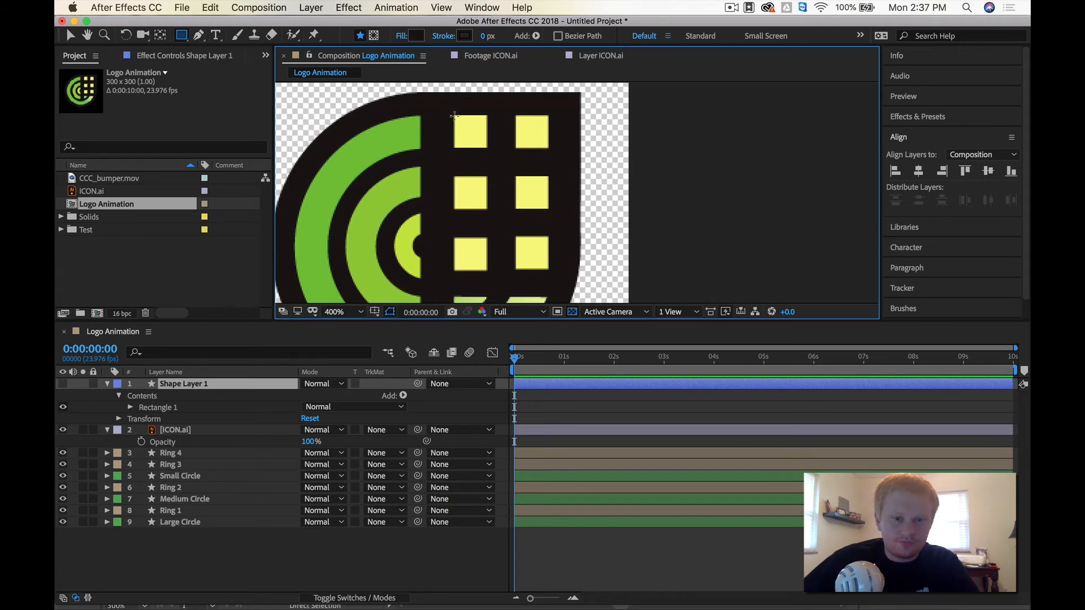
left_click_drag(456, 116, 468, 131)
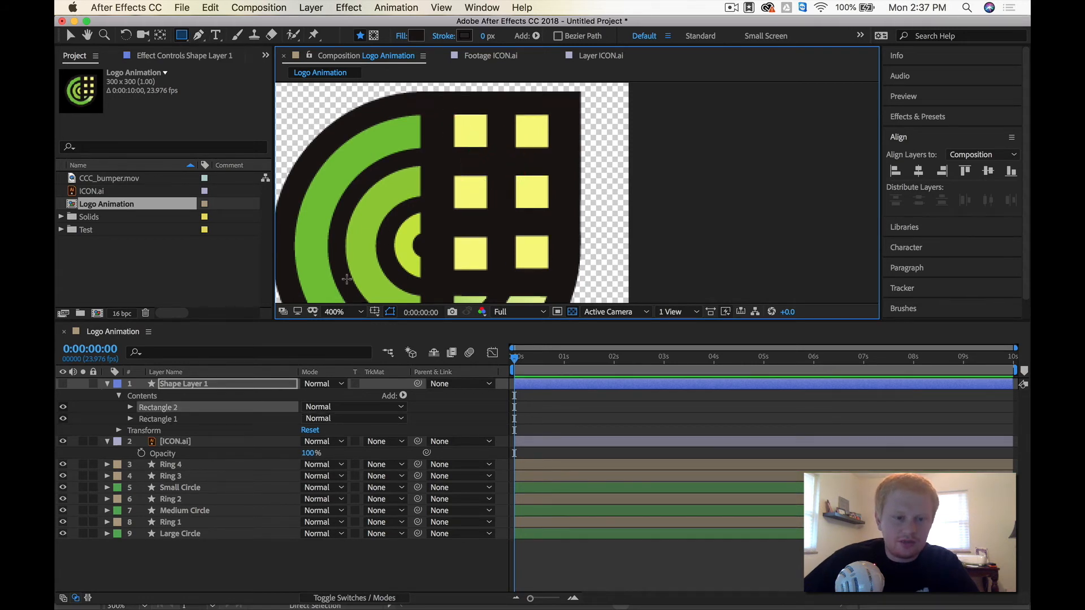
key("super+z")
left_click(255, 562)
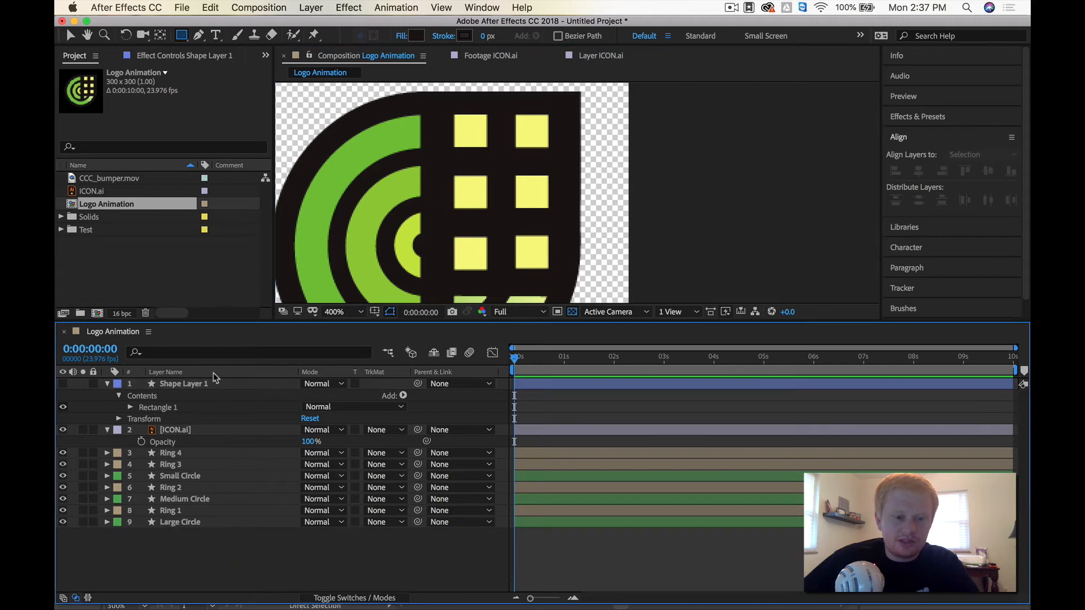
mouse_move(455, 113)
left_mouse_down()
mouse_move(484, 151)
mouse_move(489, 137)
left_mouse_up()
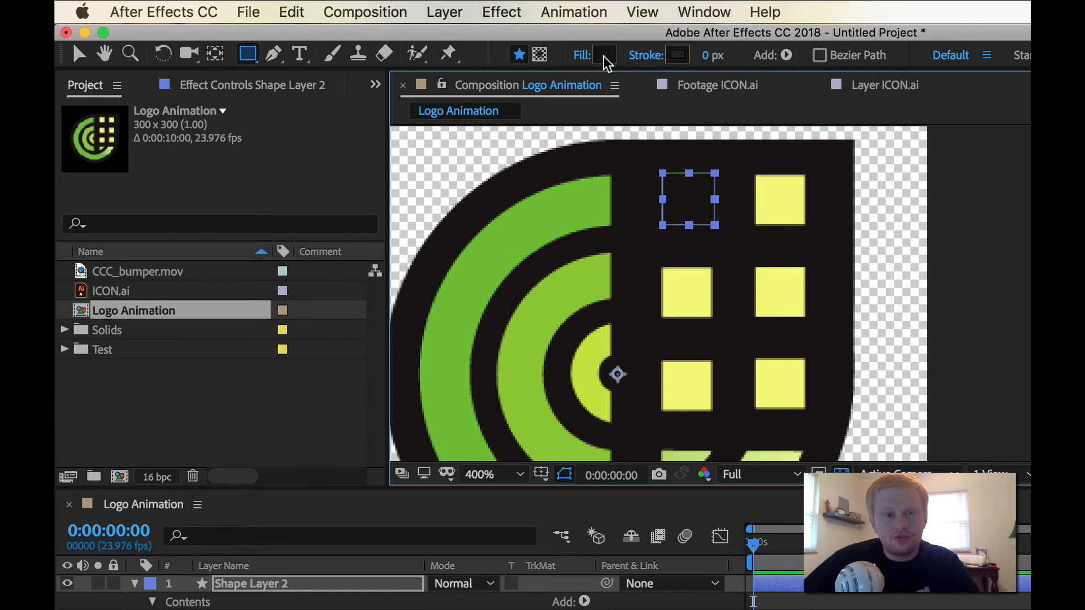
Set the small square's fill to the yellow sampled from the neighbouring square in the artwork, F6F878.
left_click(604, 56)
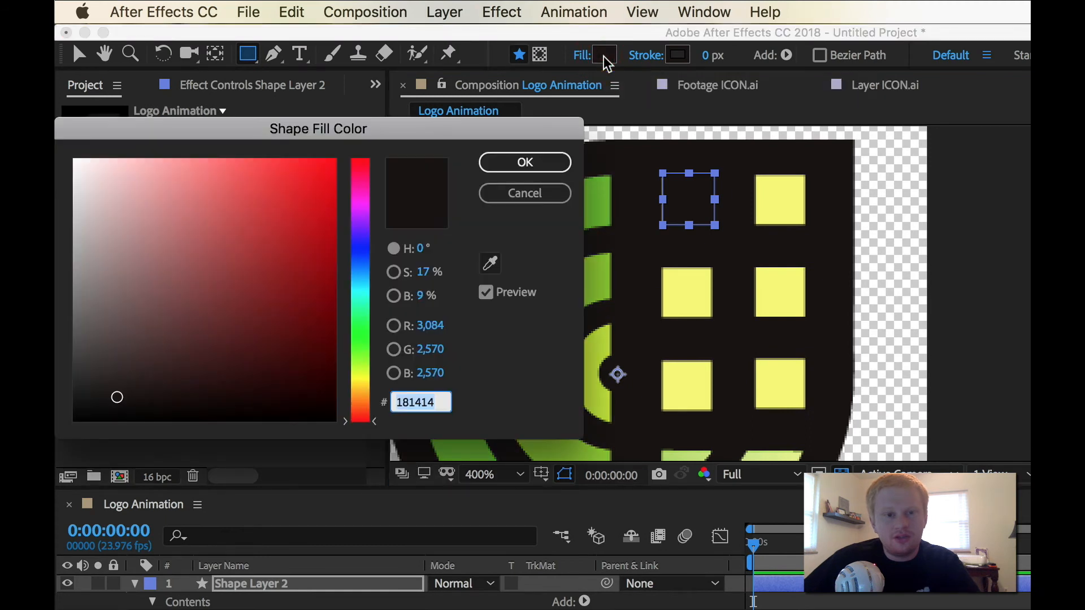
left_click(490, 263)
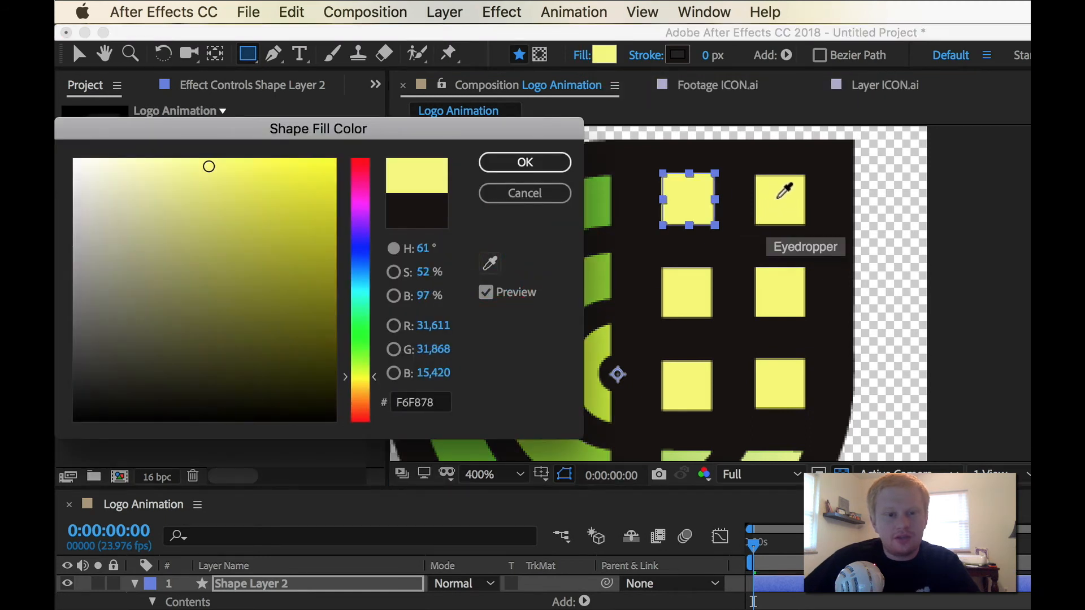
left_click(780, 197)
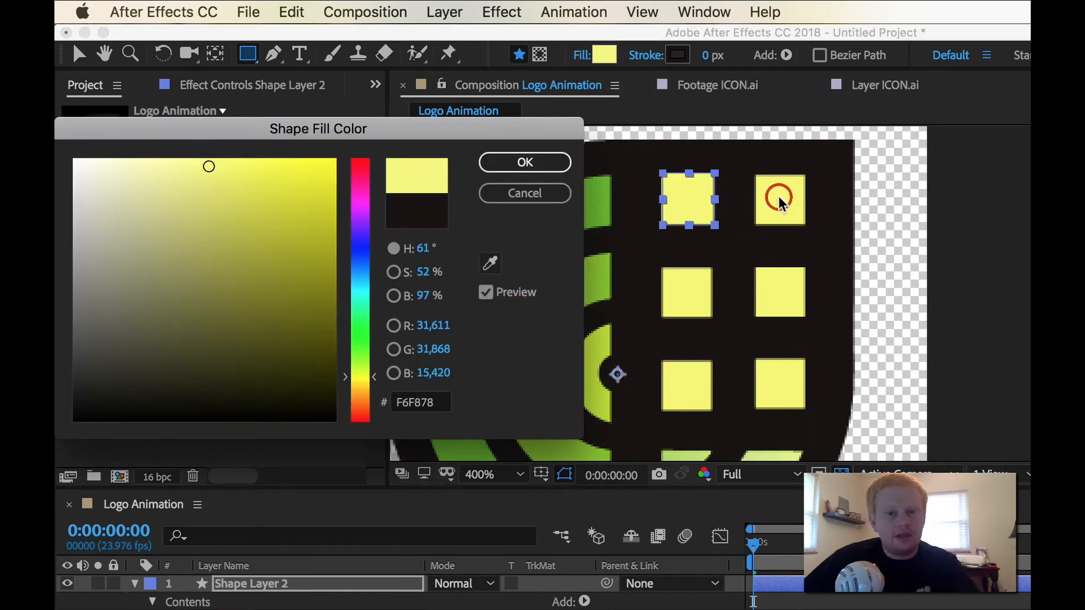
left_click(525, 162)
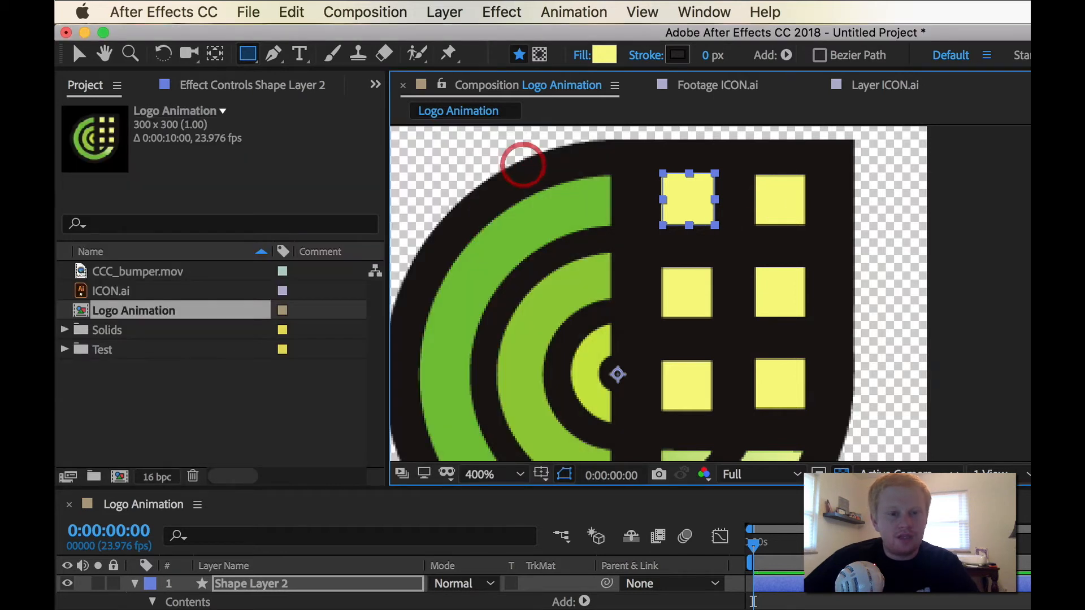
Rename the small yellow square's layer to Window 1.
left_click(310, 588)
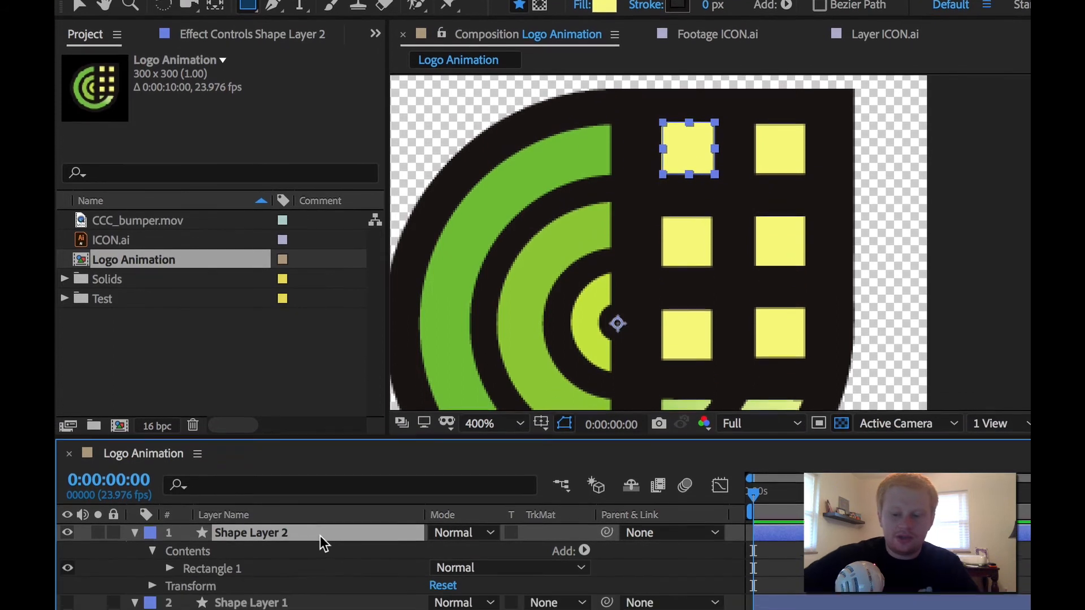
key("Return")
type("Window")
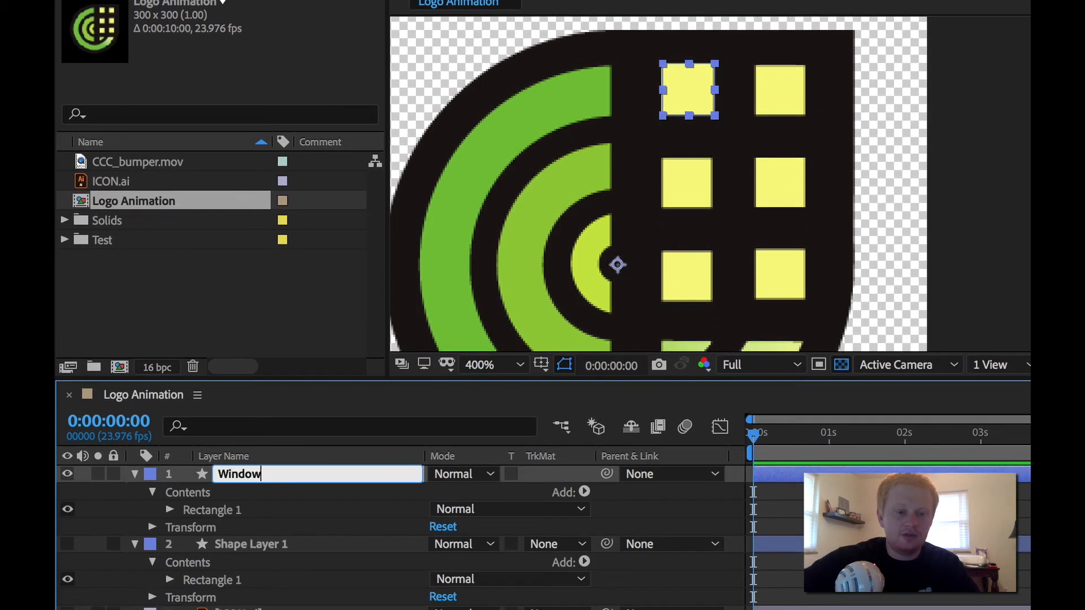
type("1")
key("Return")
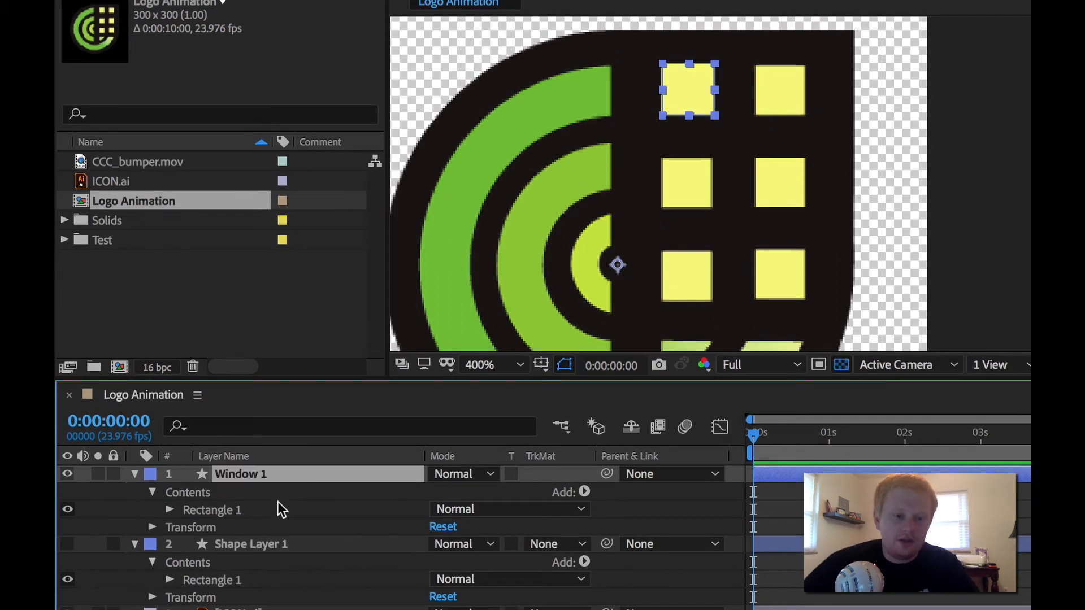
Duplicate the window layers to cover the remaining squares of the left column, and stack Window 3 directly below Window 4.
key("ctrl+d")
left_click_drag(696, 95, 700, 187)
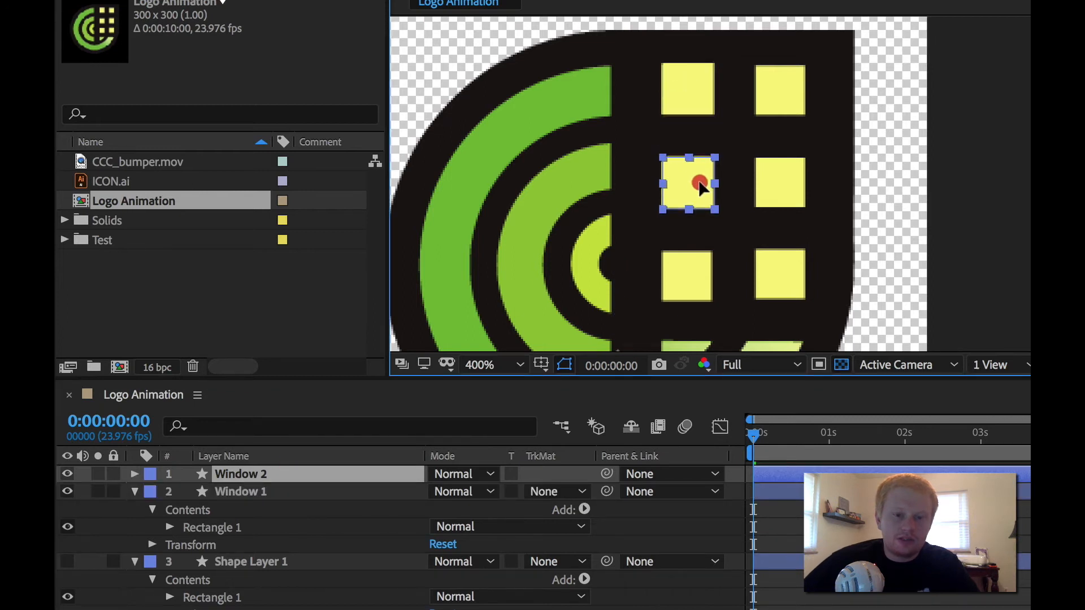
left_click(337, 493, "shift")
key("ctrl+d")
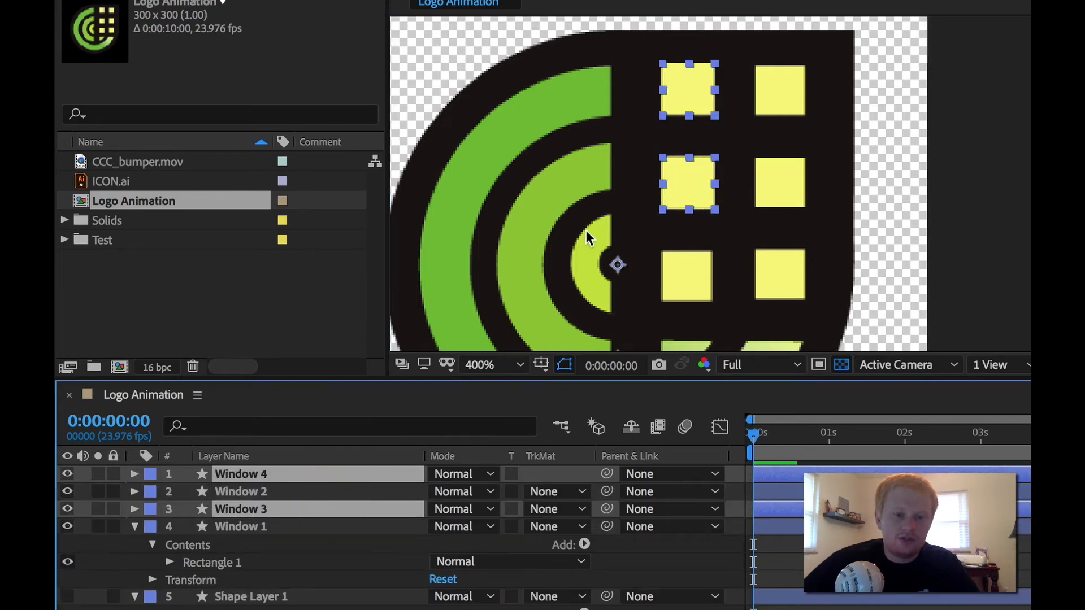
left_click_drag(255, 509, 257, 491)
left_click_drag(686, 187, 687, 287)
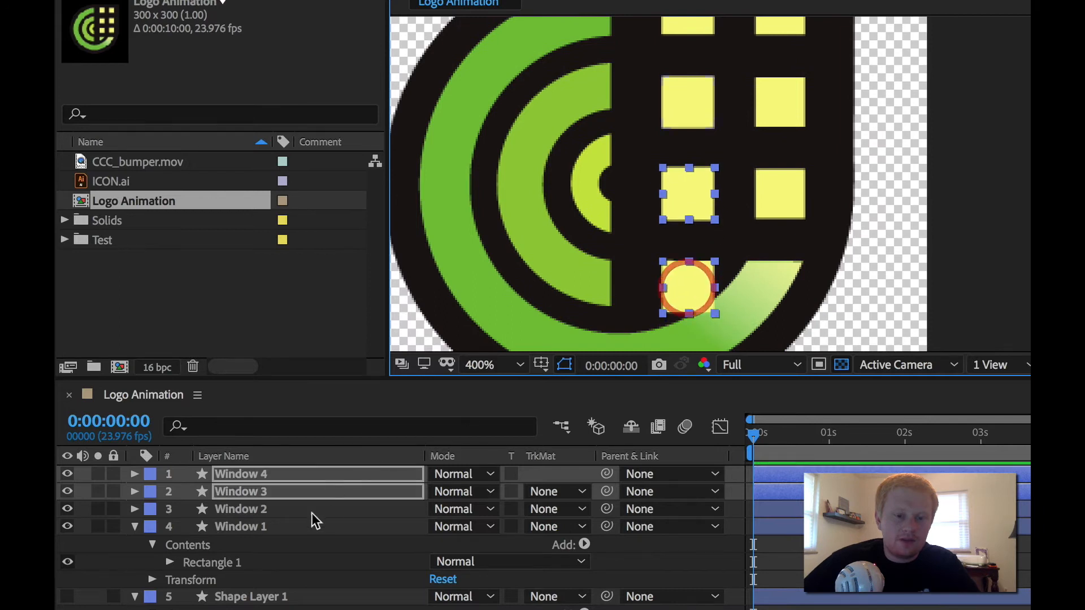
Duplicate all four window layers, stack the copies above the originals, and move them across onto the right column of squares.
left_click(300, 526)
left_click(286, 474, "shift")
key("ctrl+d")
left_click_drag(259, 498, 313, 458)
left_click_drag(710, 194, 783, 192)
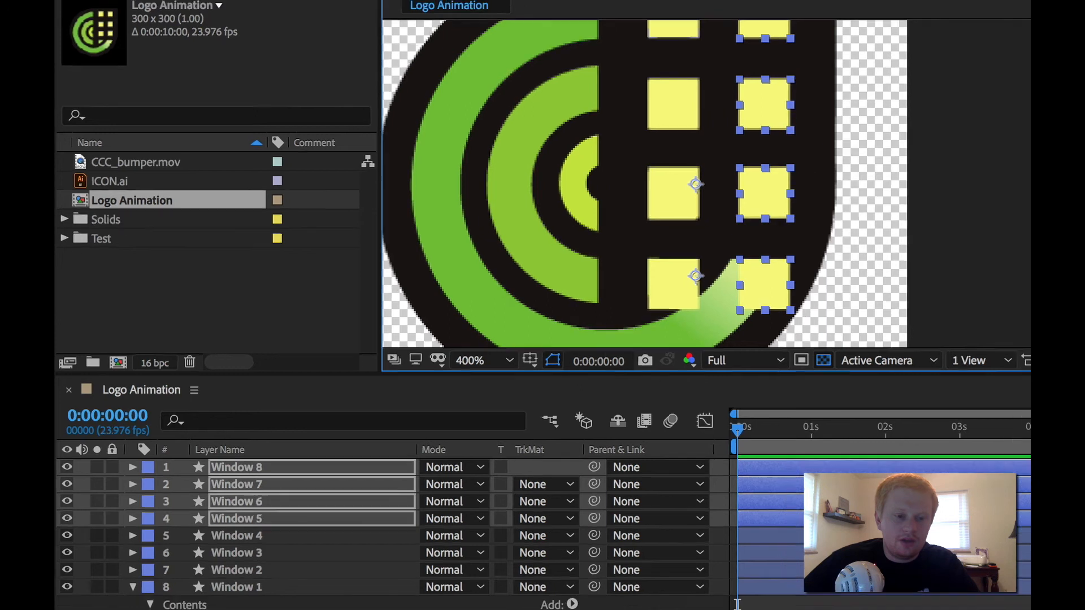
Hide the ICON.ai layer and show the black rectangle, Shape Layer 1, behind the windows.
left_click(195, 497)
scroll(184, 497, "down", 1)
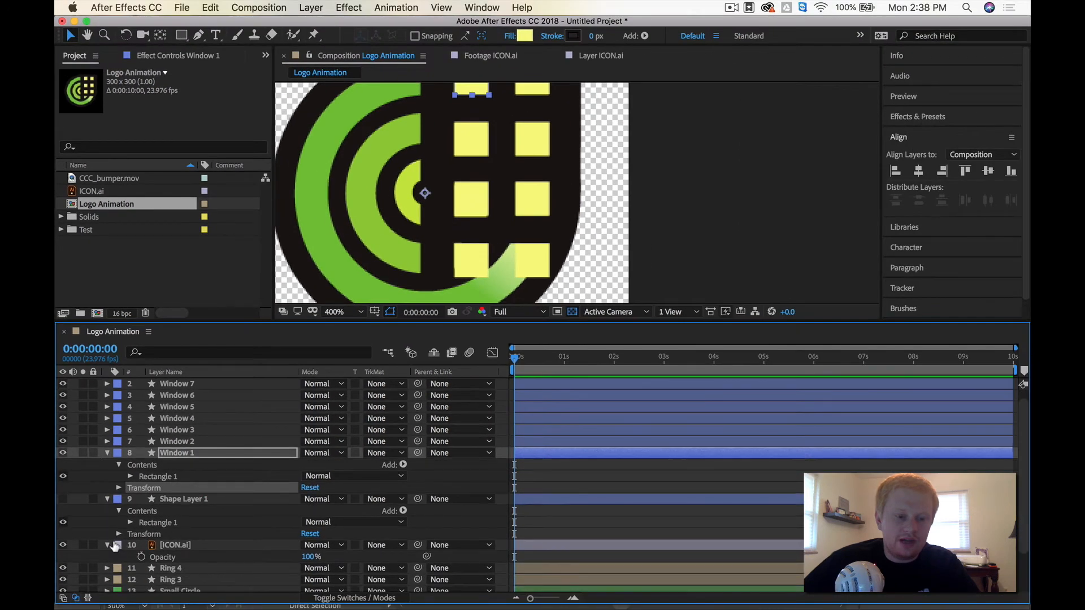
left_click(63, 545)
left_click(715, 220)
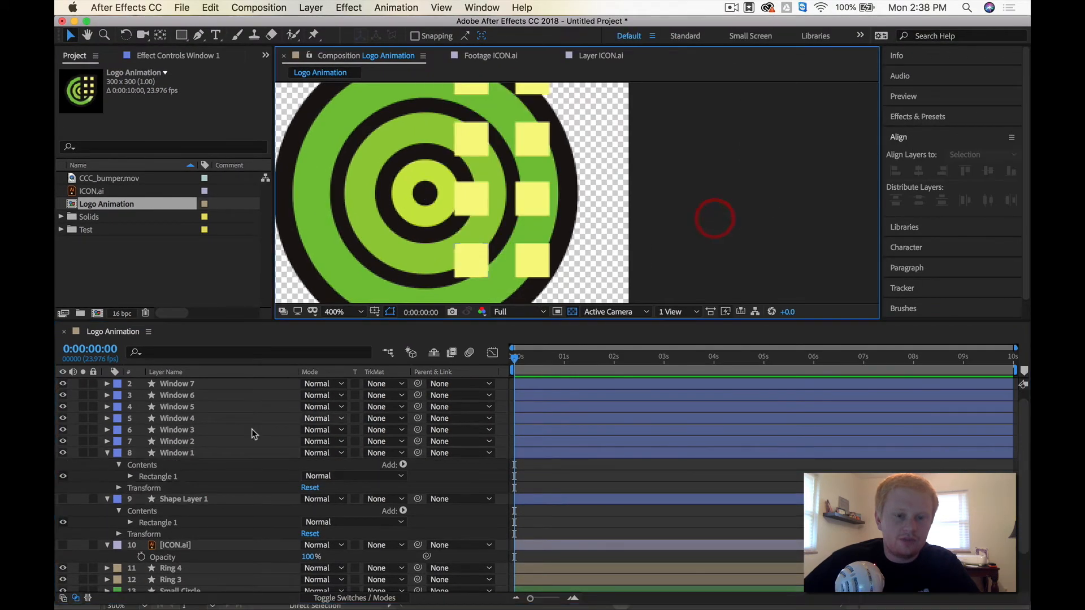
left_click(62, 499)
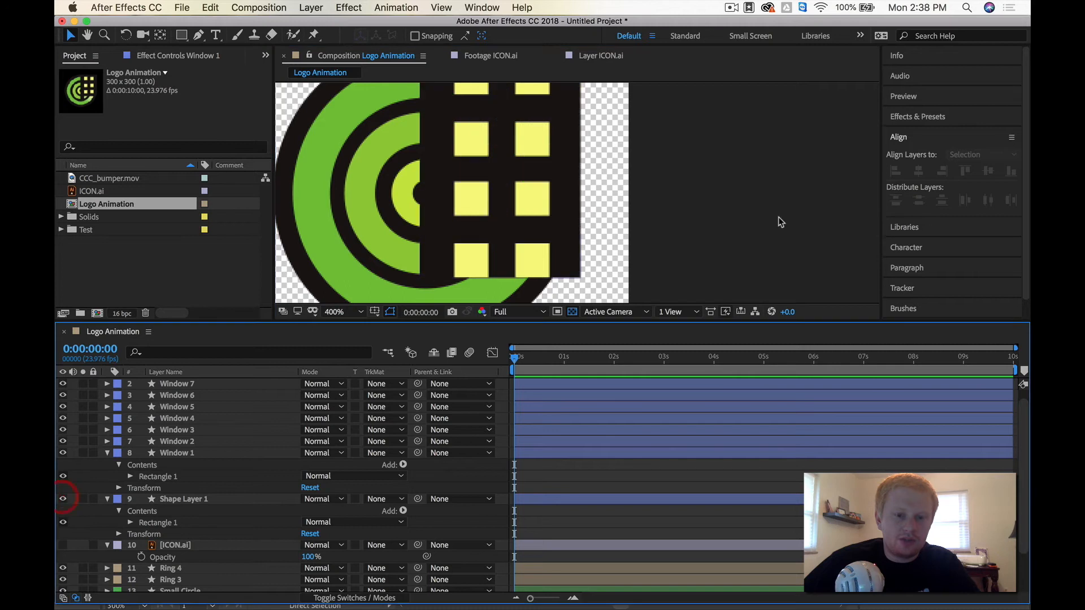
key("comma")
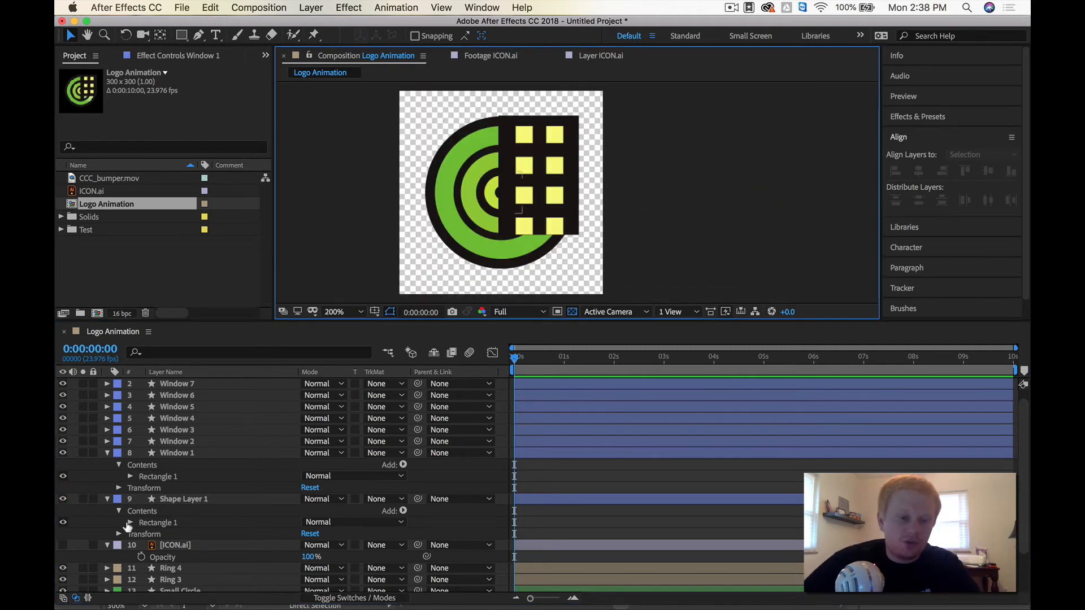
Rename Shape Layer 1 to Building Shape and collapse the expanded properties of Window 1 and the building layer.
left_click(178, 500)
key("Return")
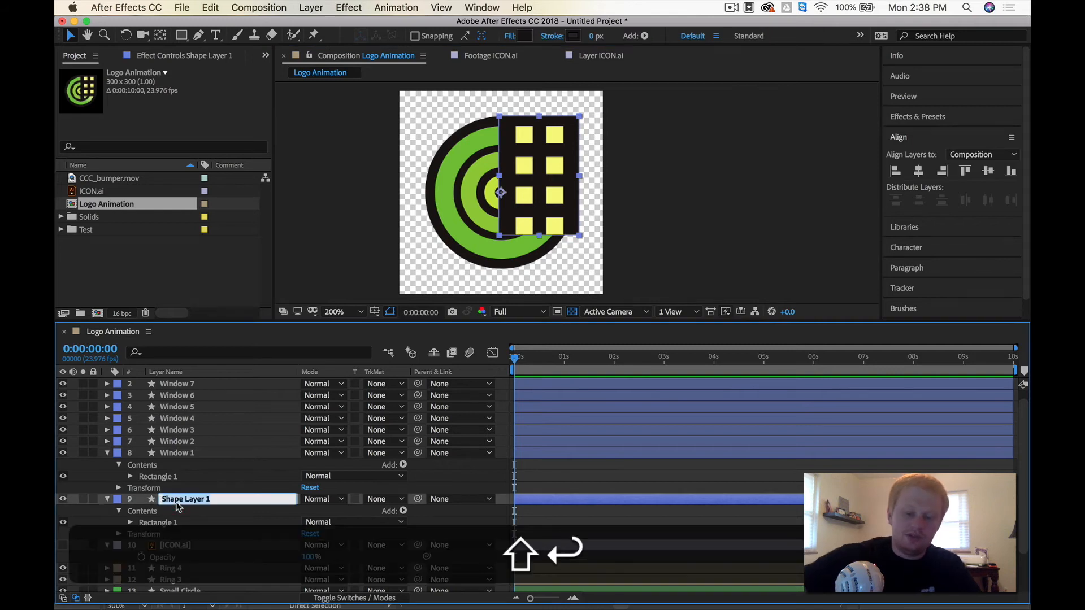
type("Building Shape")
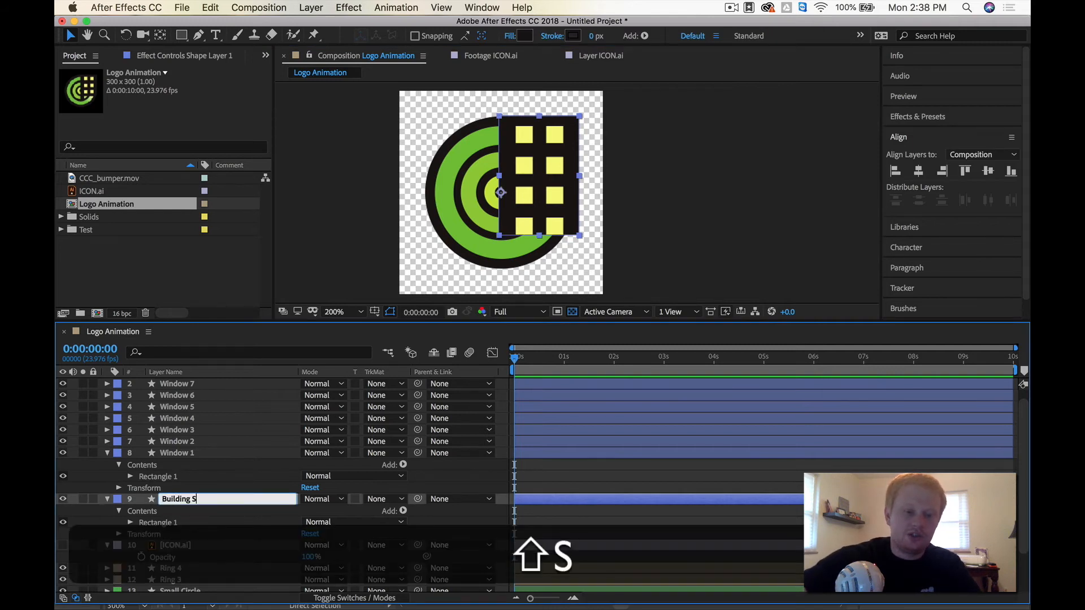
key("Return")
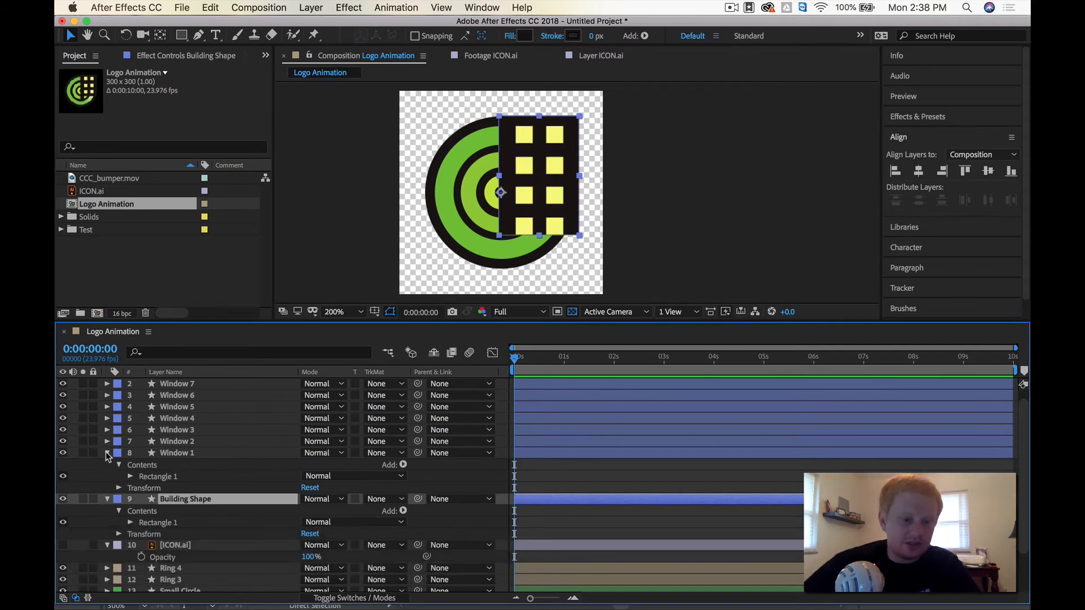
left_click(107, 453)
left_click(107, 464)
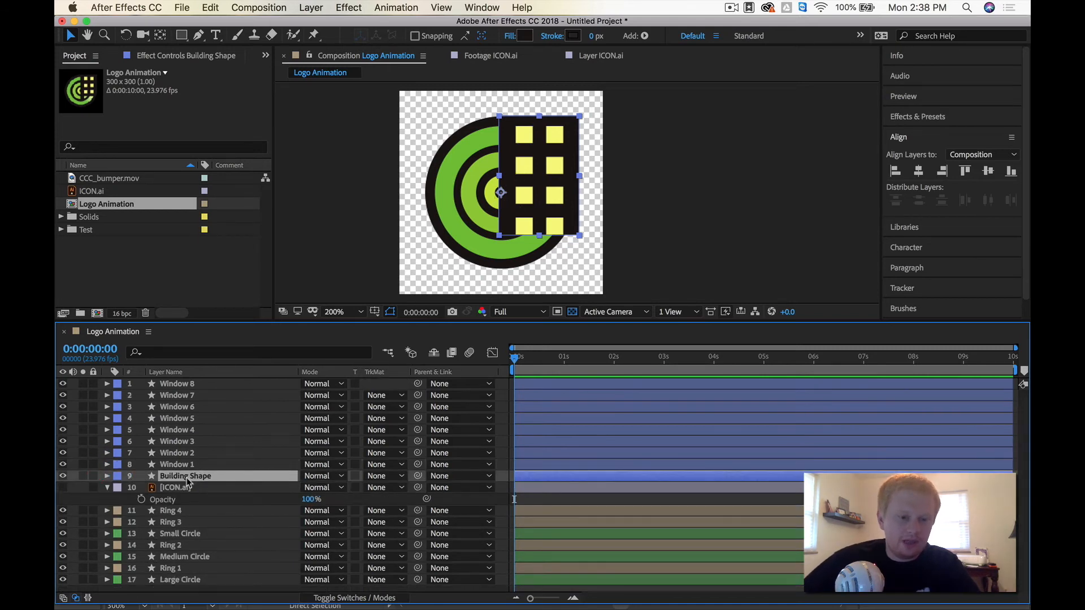
Pre-compose Building Shape and all eight window layers as Building Comp, moving all attributes into the new composition.
left_click(182, 388, "shift")
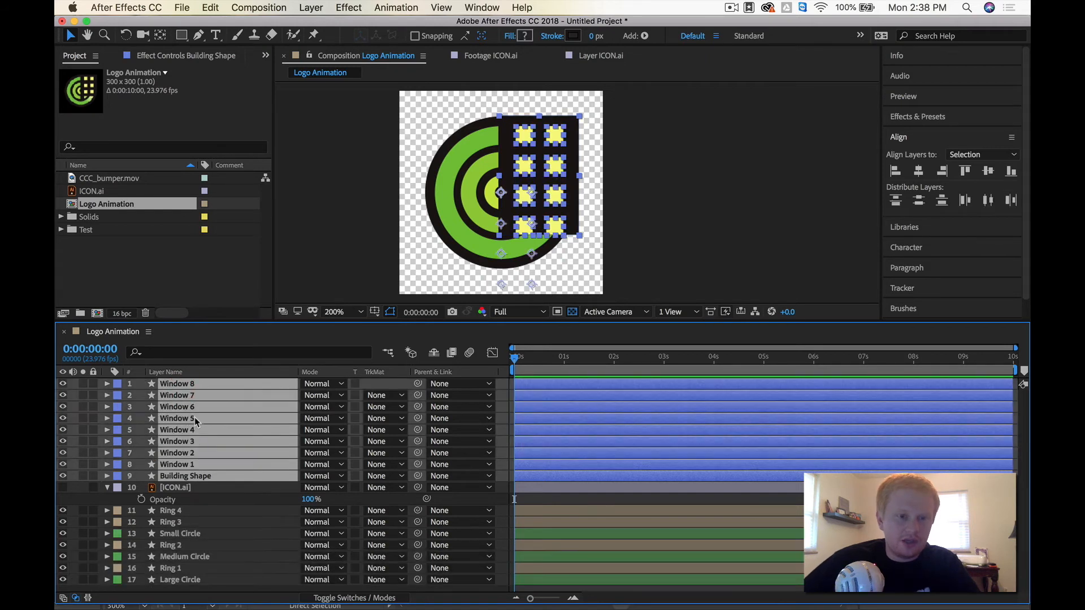
left_click(279, 7)
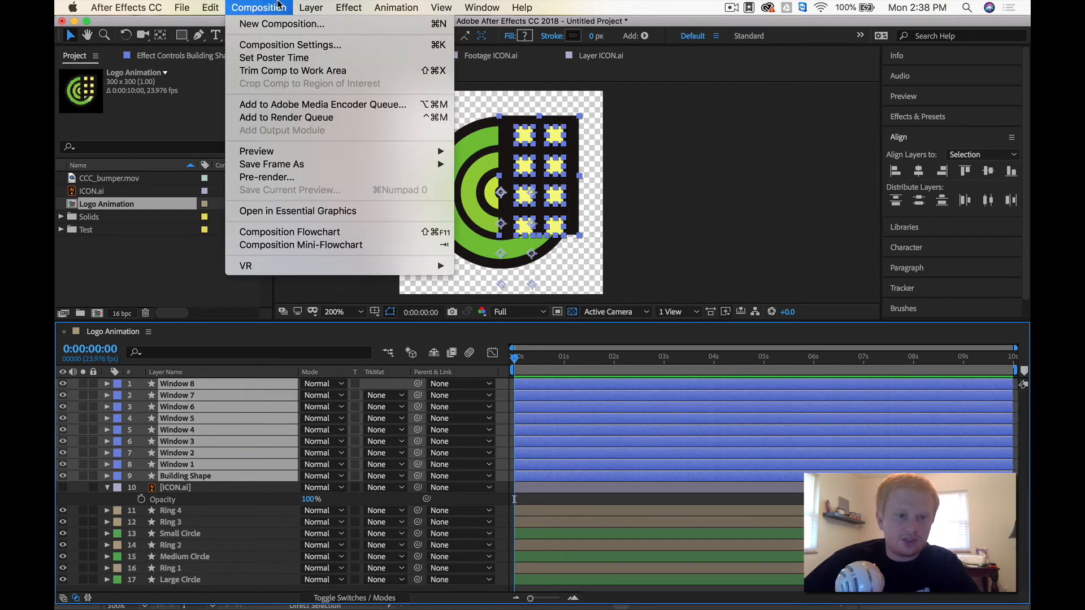
mouse_move(310, 7)
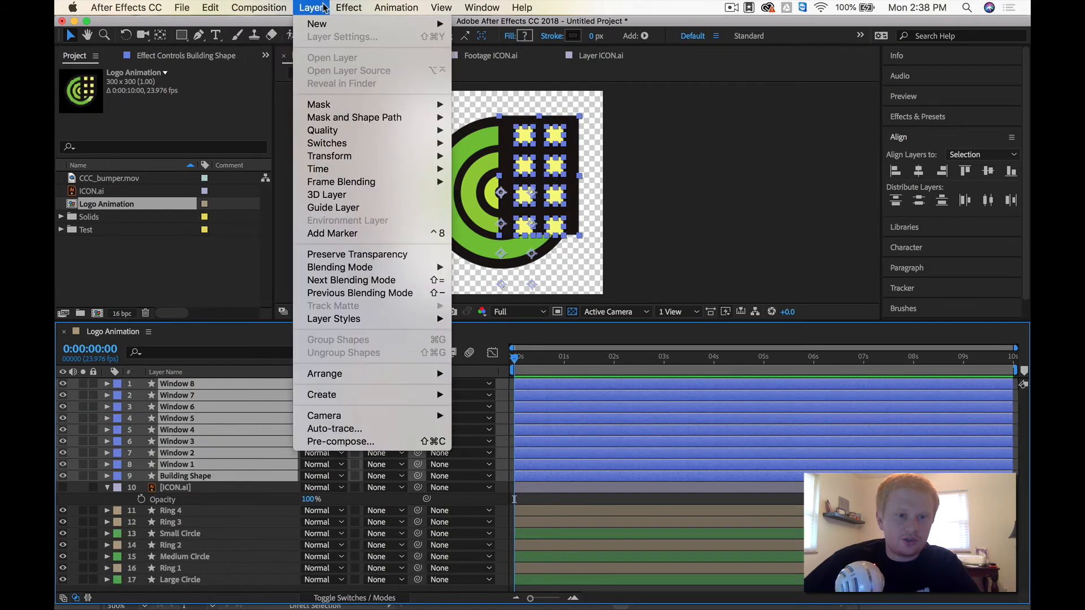
left_click(340, 442)
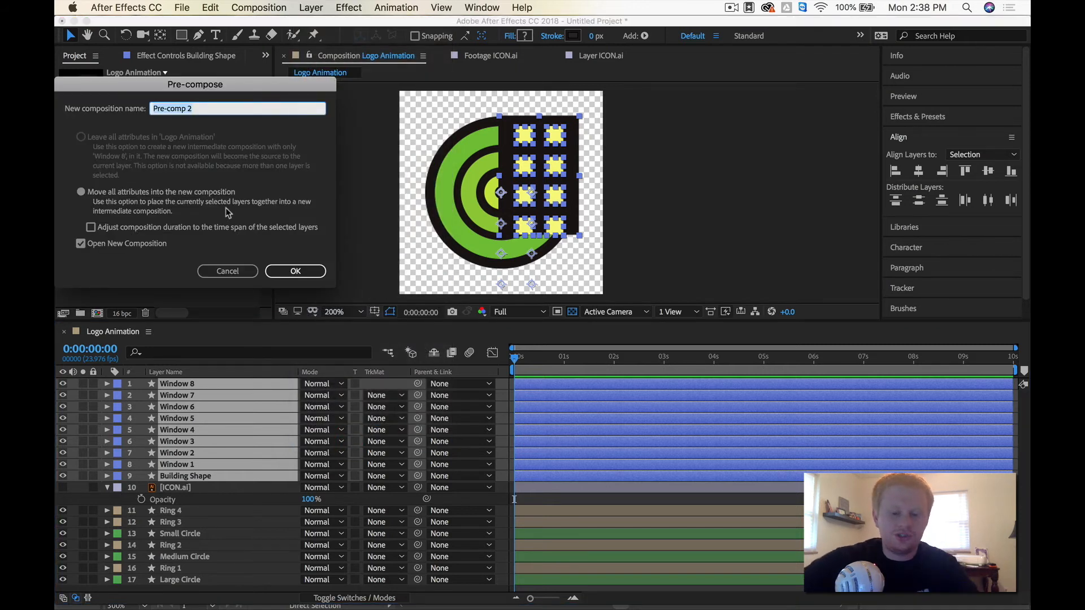
type("Building Comp")
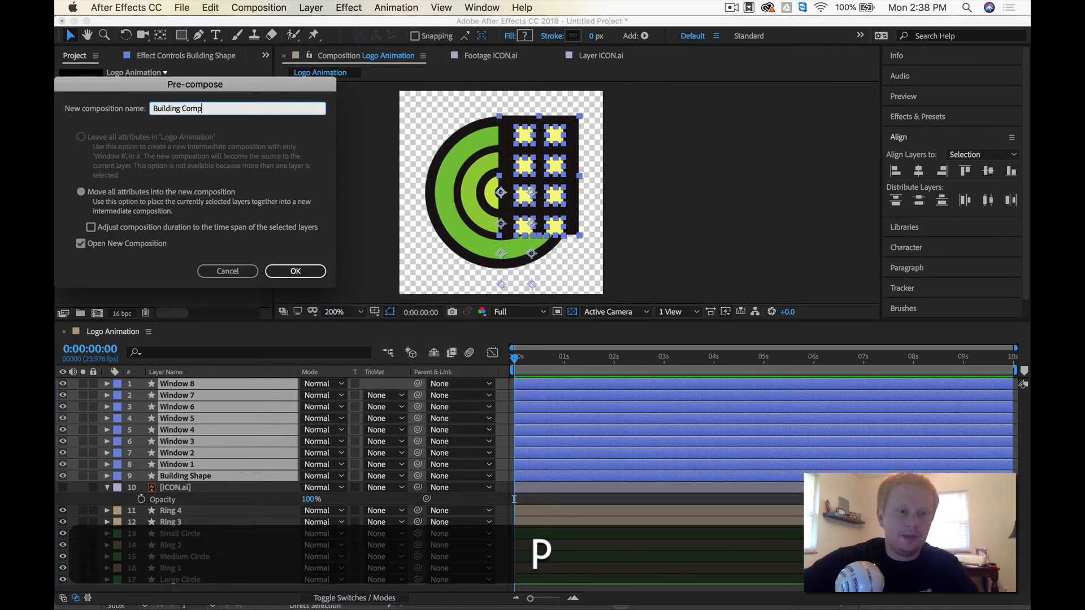
key("Return")
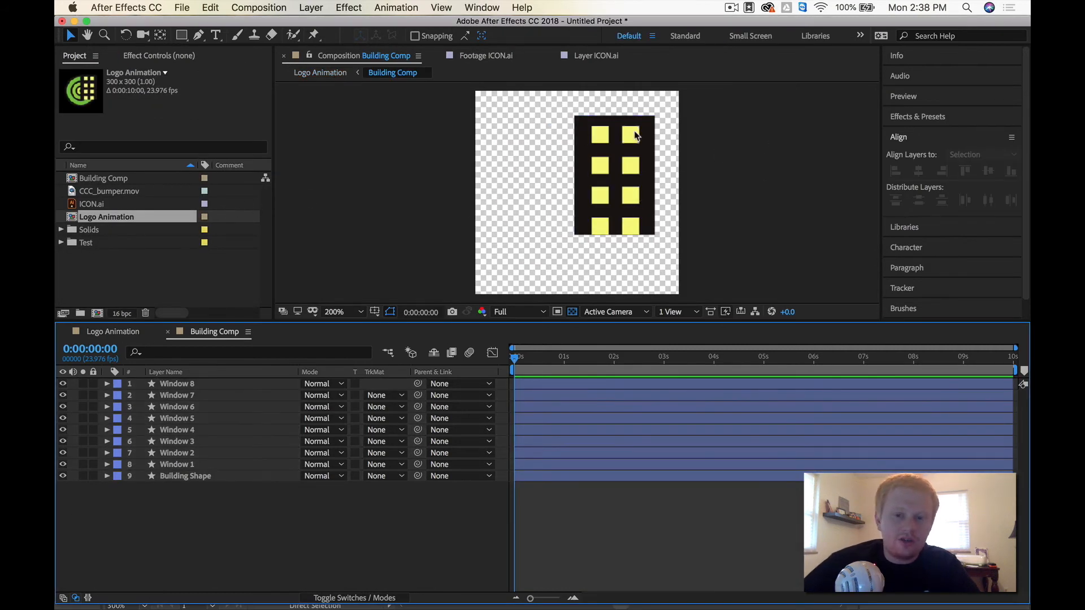
Return to the Logo Animation composition and set the Building Comp layer's label color to Blue.
left_click(110, 332)
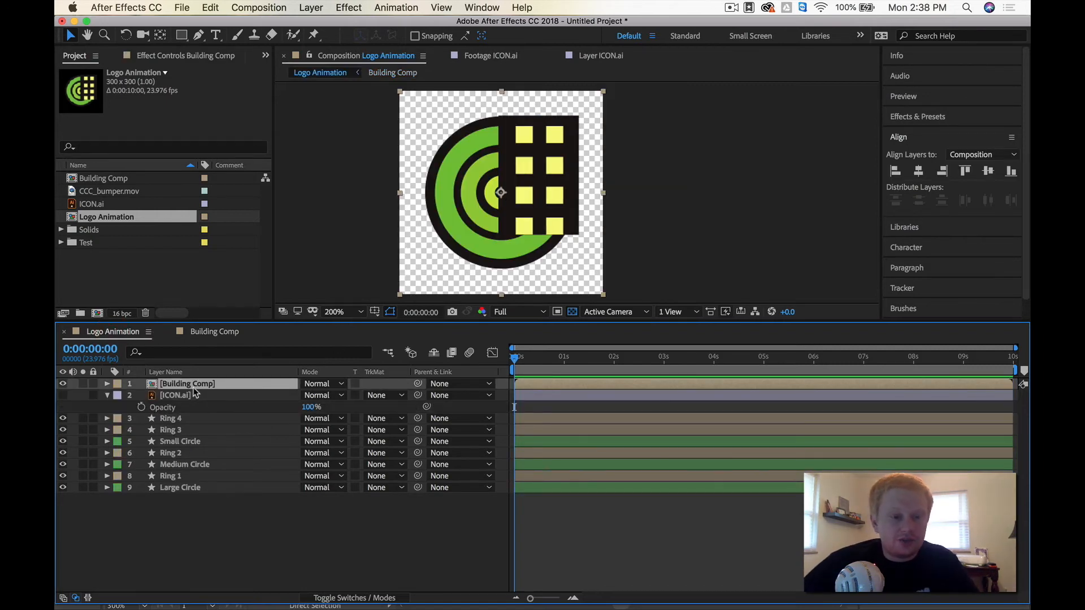
left_click(117, 384)
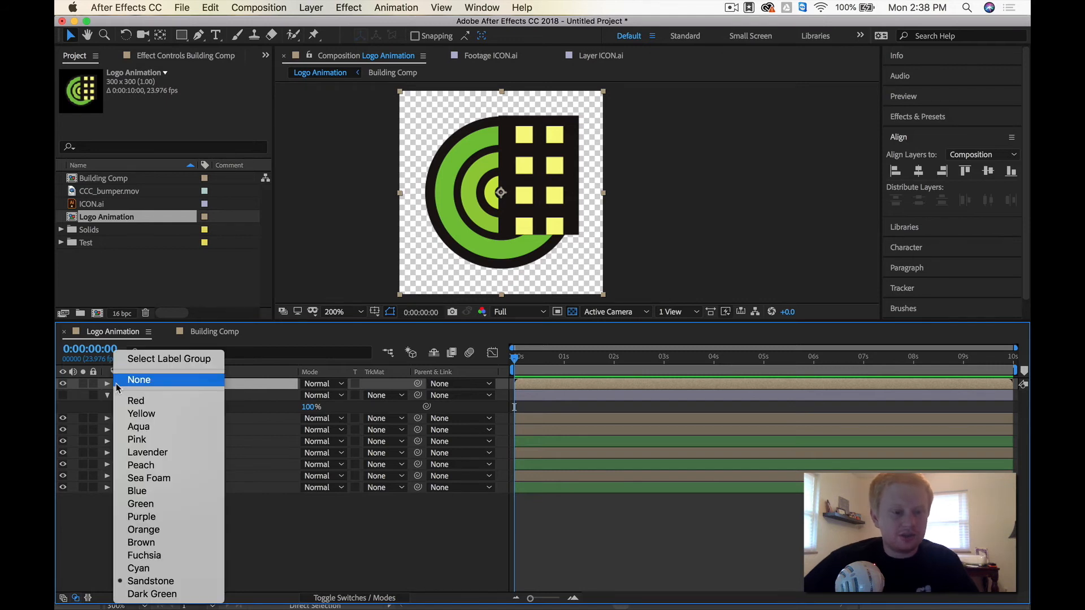
left_click(157, 492)
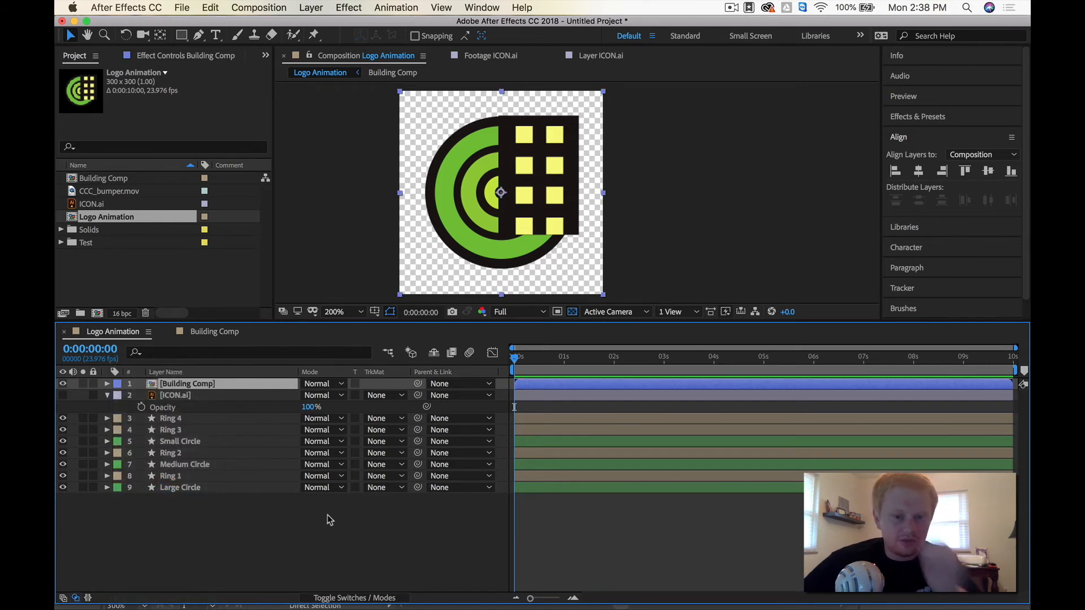
left_click(321, 545)
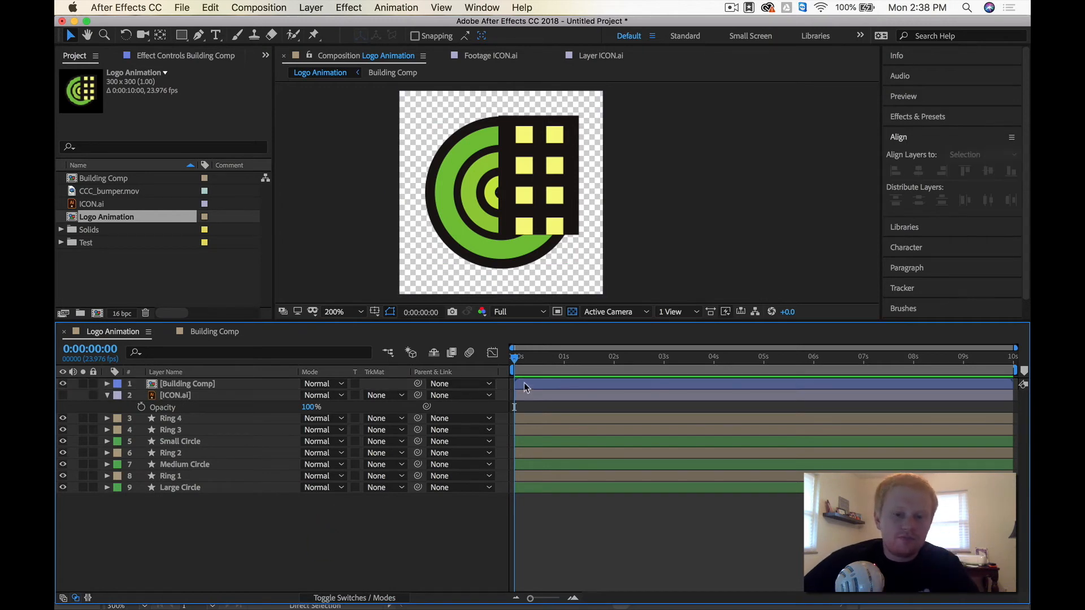
Try moving the Building Comp layer slightly within the composition and undo the move.
left_click(200, 384)
left_click(550, 195)
mouse_move(549, 195)
left_mouse_down()
mouse_move(603, 195)
mouse_move(564, 198)
left_mouse_up()
key("super+z")
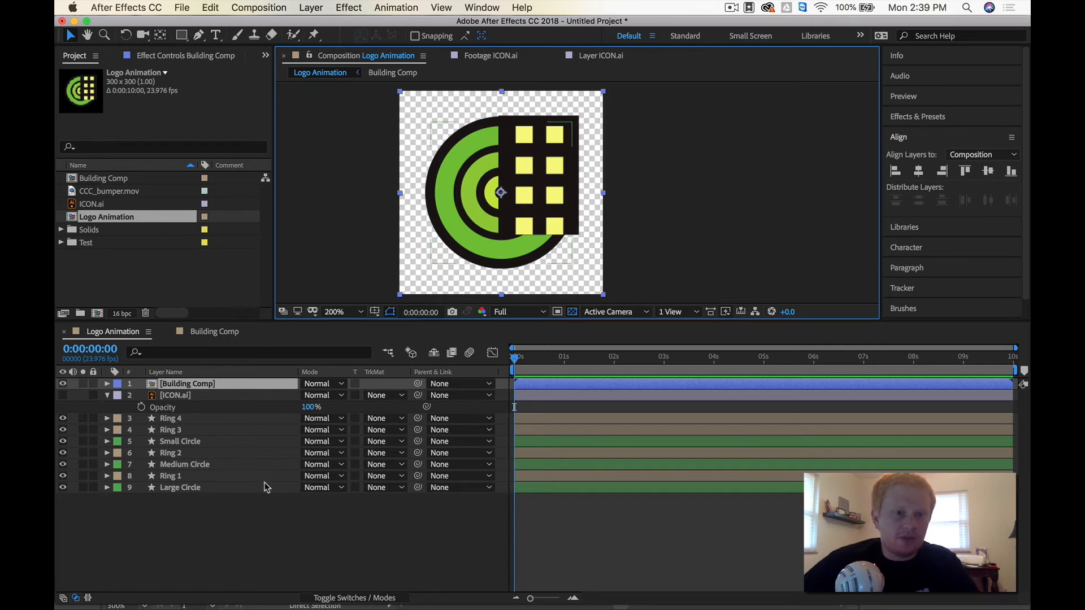
Create a 300 x 300 px solid layer in bright red (E70E0E) above Building Comp.
left_click(312, 8)
mouse_move(321, 23)
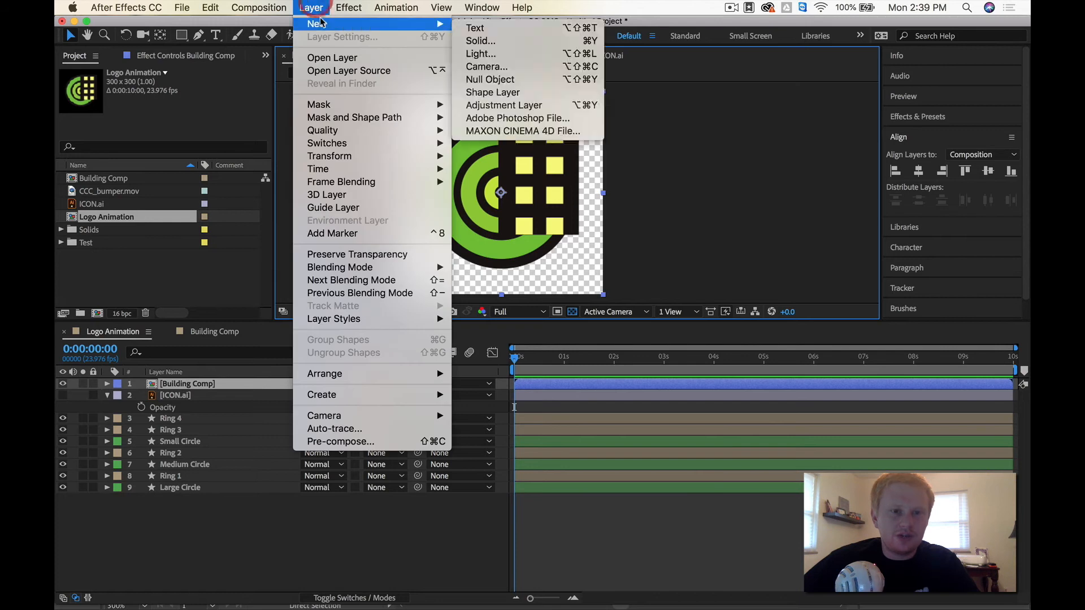
left_click(514, 42)
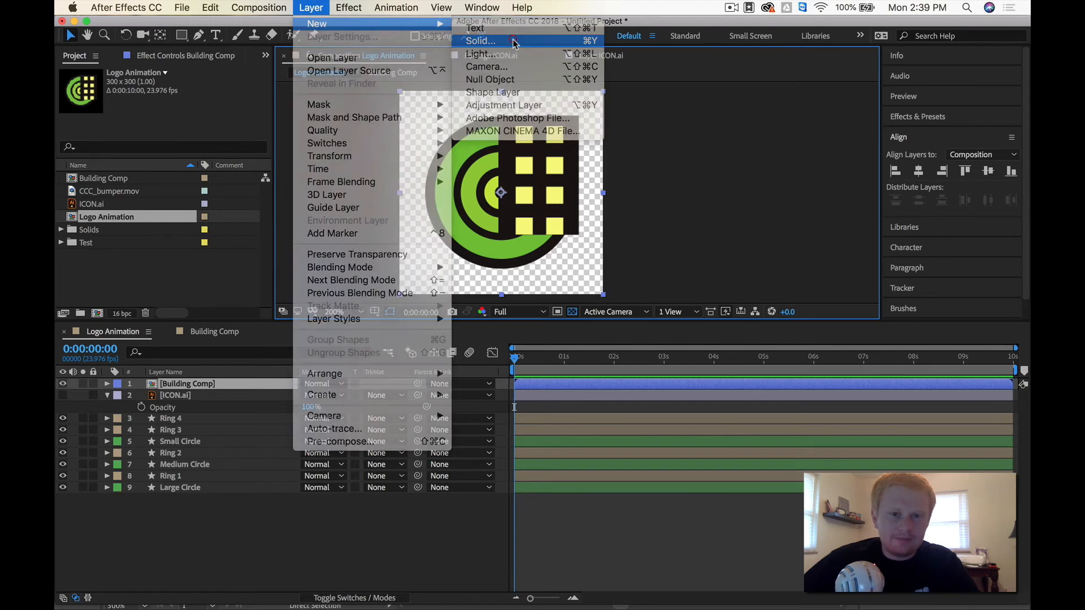
left_click(212, 312)
mouse_move(255, 164)
left_mouse_down()
mouse_move(256, 128)
mouse_move(260, 171)
mouse_move(256, 105)
mouse_move(213, 126)
mouse_move(228, 122)
left_mouse_up()
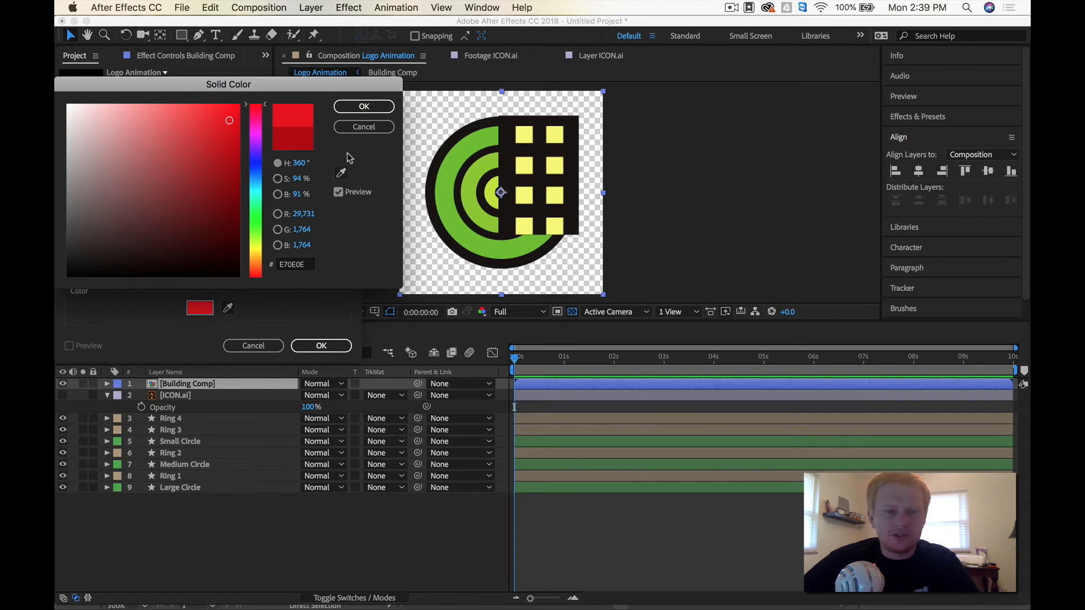
left_click(364, 107)
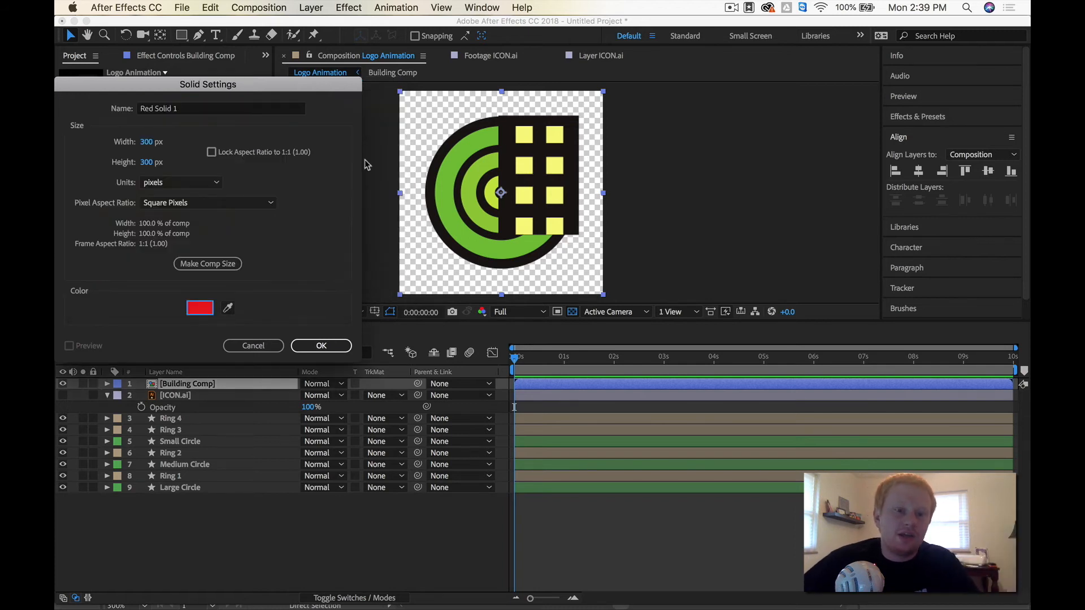
left_click(309, 343)
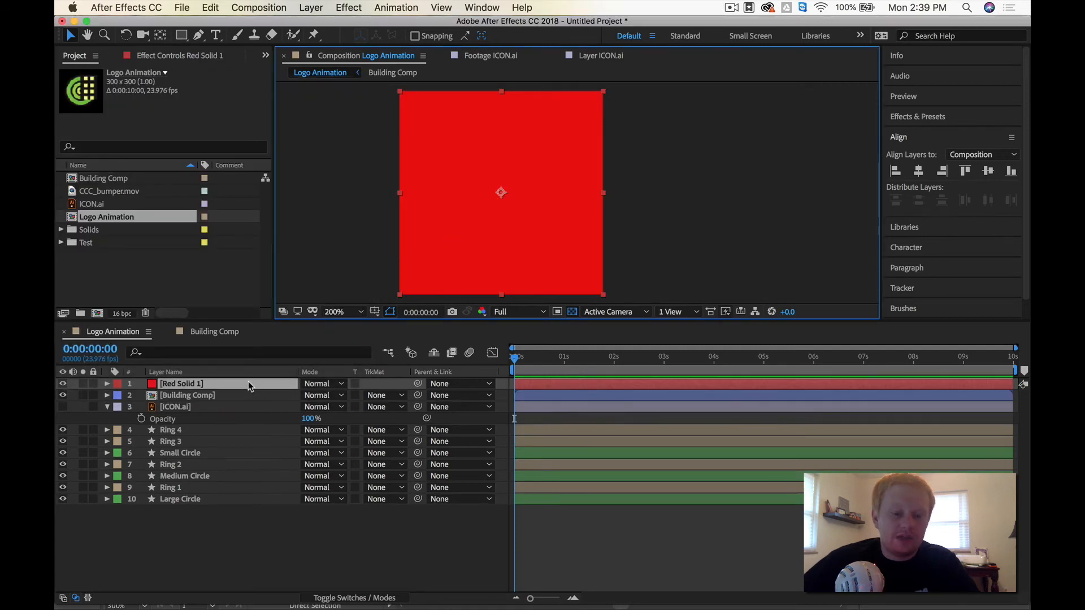
Lower Red Solid 1's opacity to 46% so the logo can be seen through it.
key("t")
left_click_drag(308, 395, 274, 398)
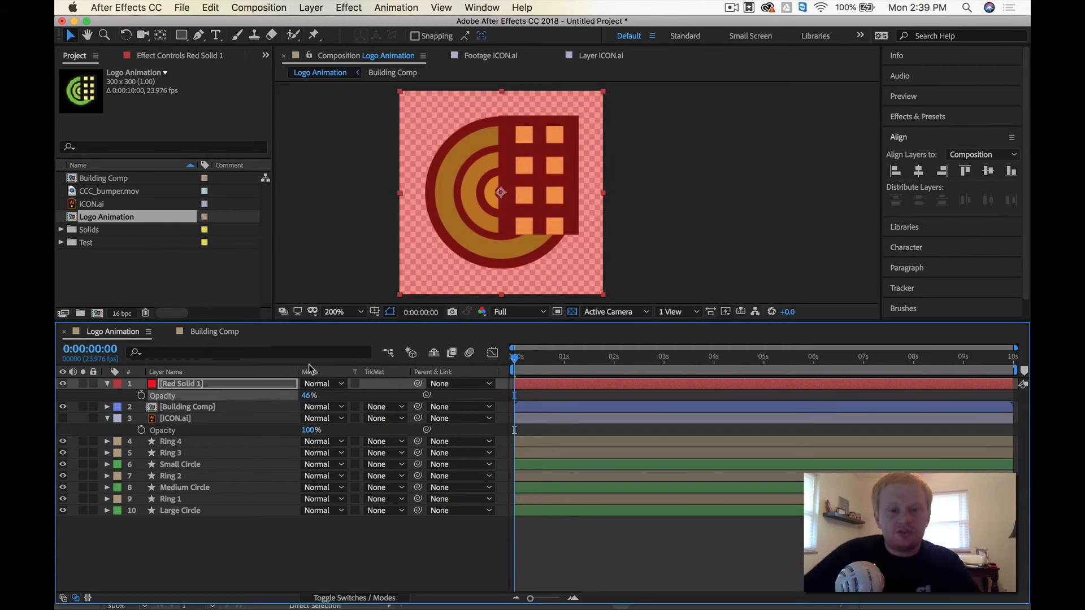
key("slash")
key("period")
key("period")
key("period")
key("period")
mouse_move(491, 199)
left_mouse_down()
mouse_move(513, 192)
mouse_move(505, 185)
left_mouse_up()
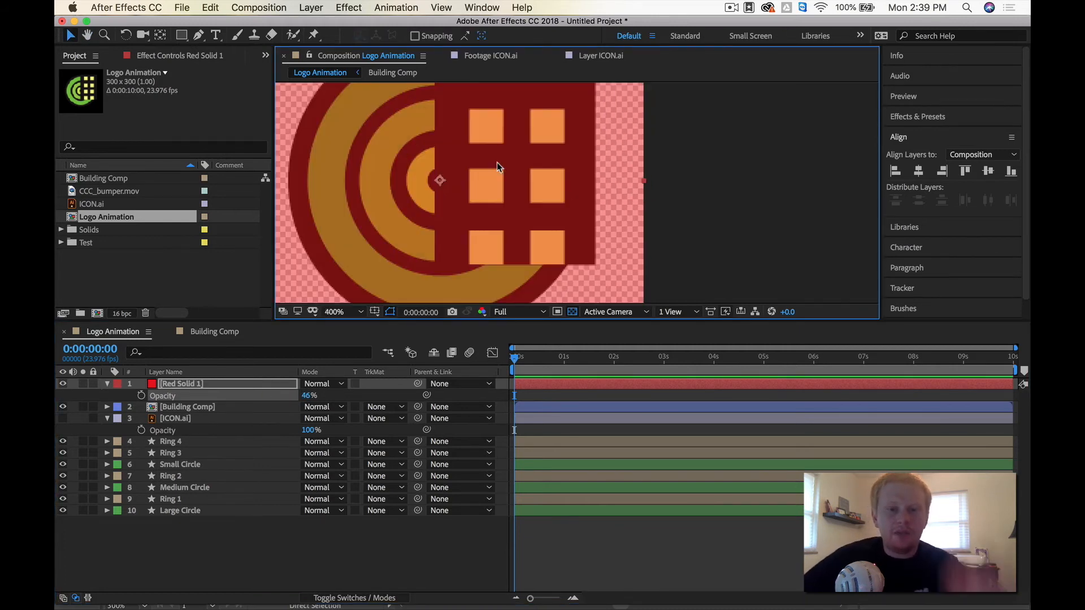
key("comma")
key("comma")
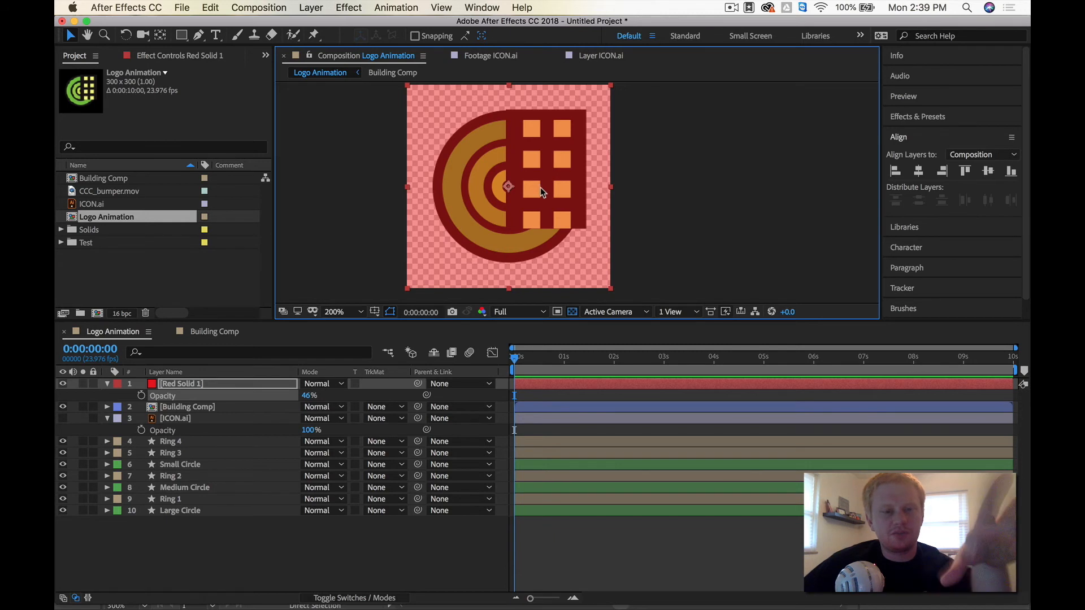
Start a Pen mask on Red Solid 1 at the building's lower-left corner, curving along the ring to between the bottom windows, and shorten the end handle.
left_click(199, 35)
key("period")
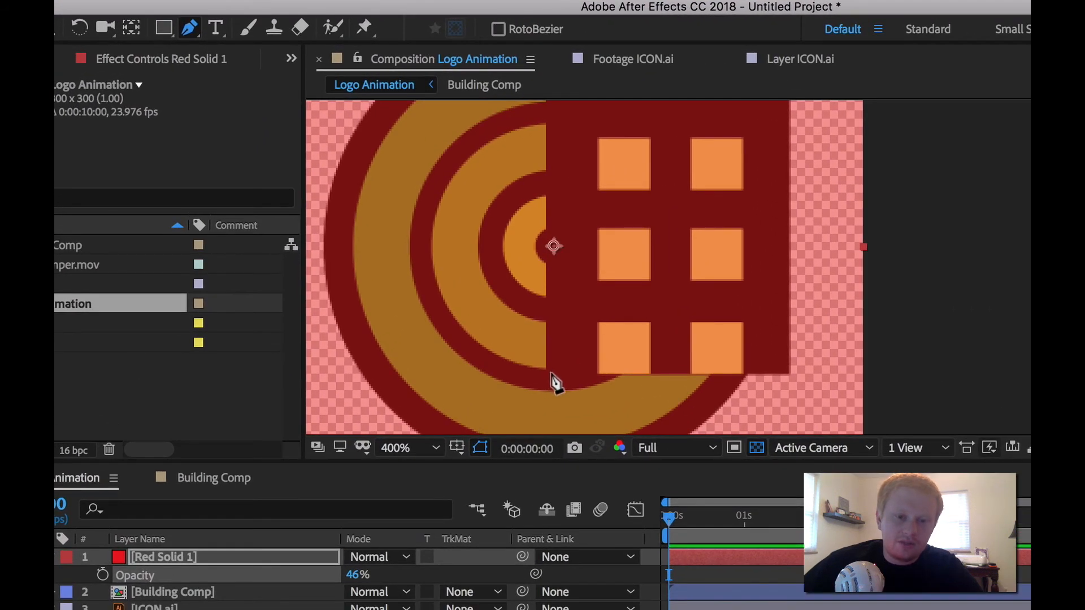
left_click(551, 374)
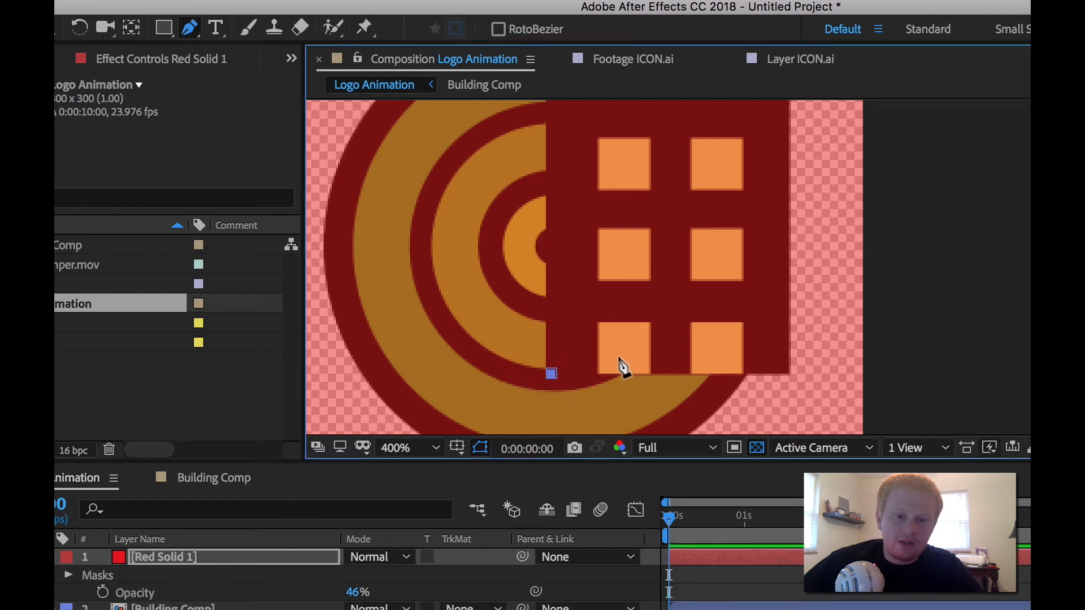
left_click_drag(649, 327, 682, 316)
key("v")
key("super+z")
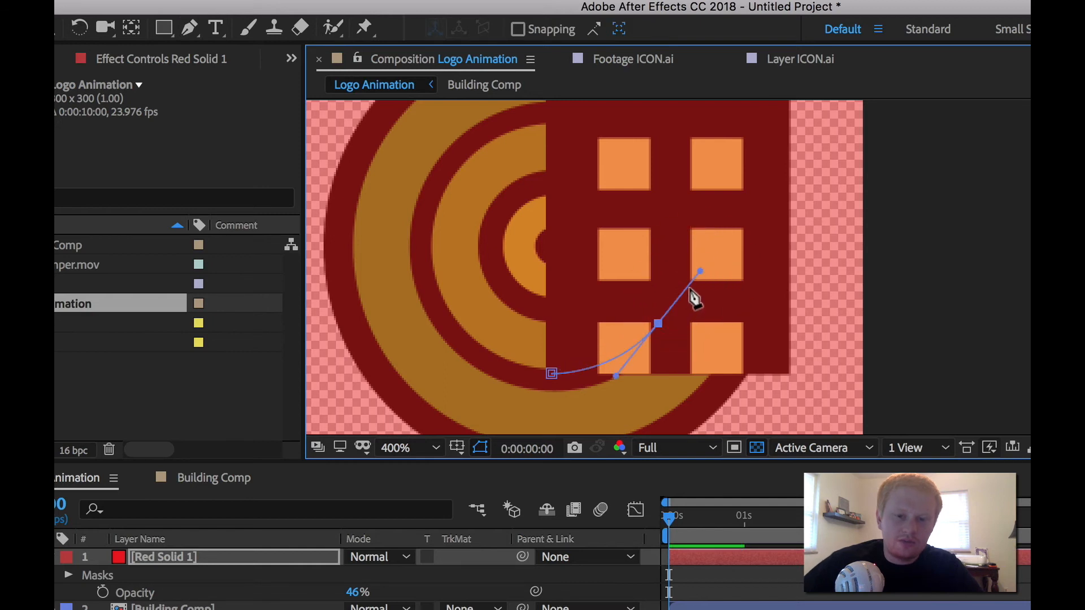
left_click_drag(700, 272, 674, 312)
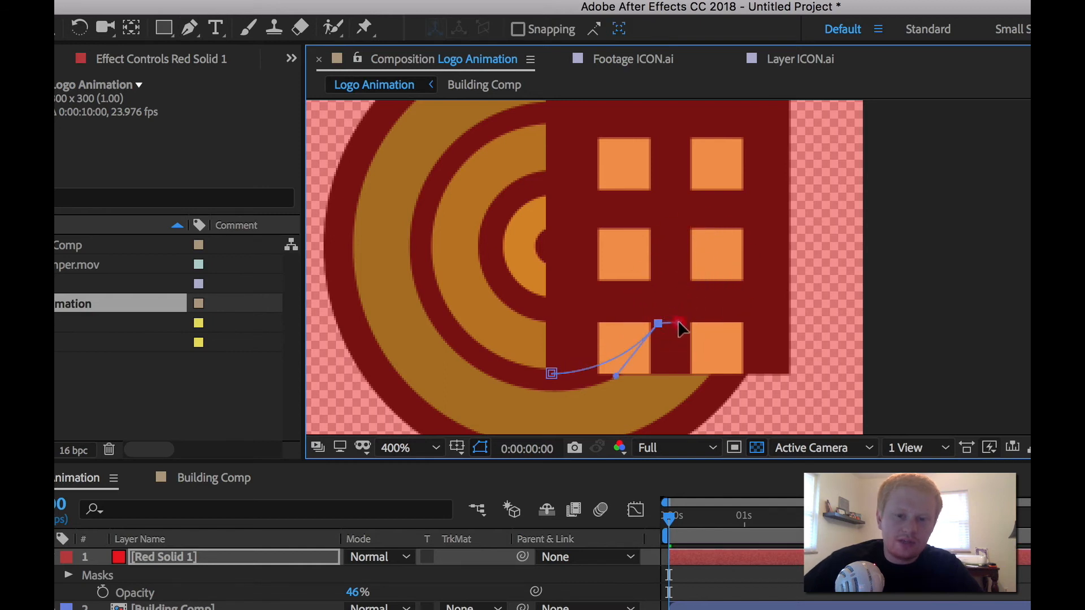
Extend the mask straight across the top of the bottom-right window and curve it up past the building's right edge.
key("g")
left_click(761, 323)
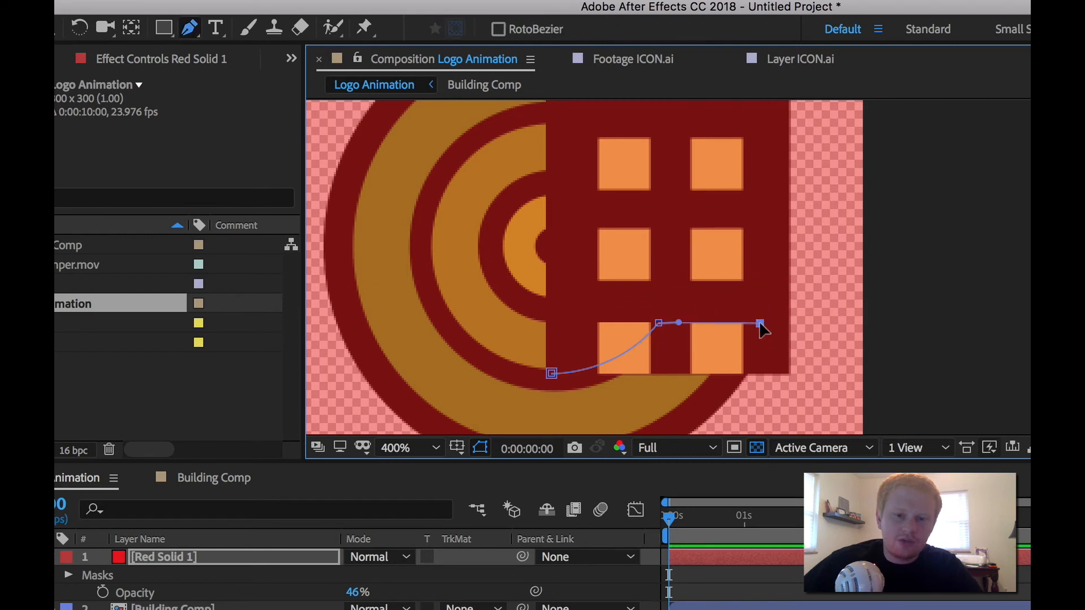
left_click_drag(801, 230, 814, 182)
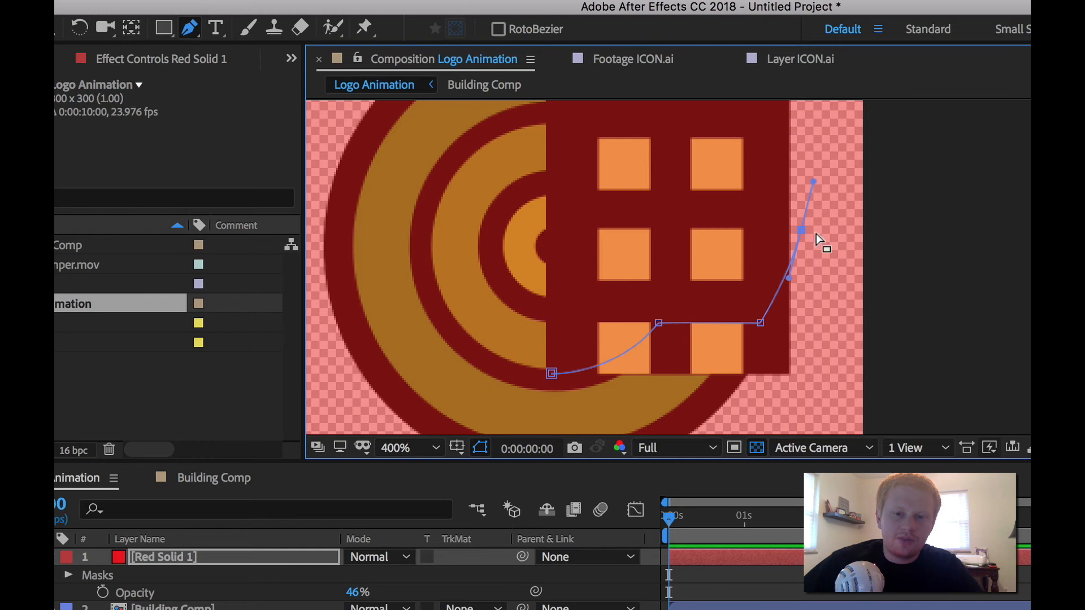
Carry the mask around the building's top and down its left side, closing it at the starting point.
scroll(816, 233, "up", 1)
scroll(816, 233, "down", 2)
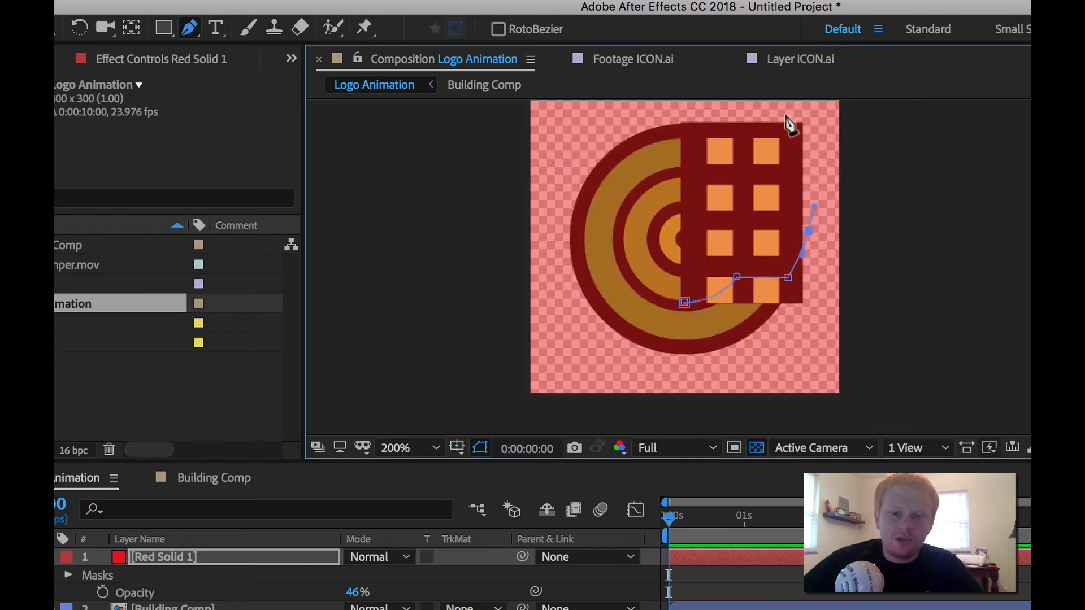
left_click(825, 107)
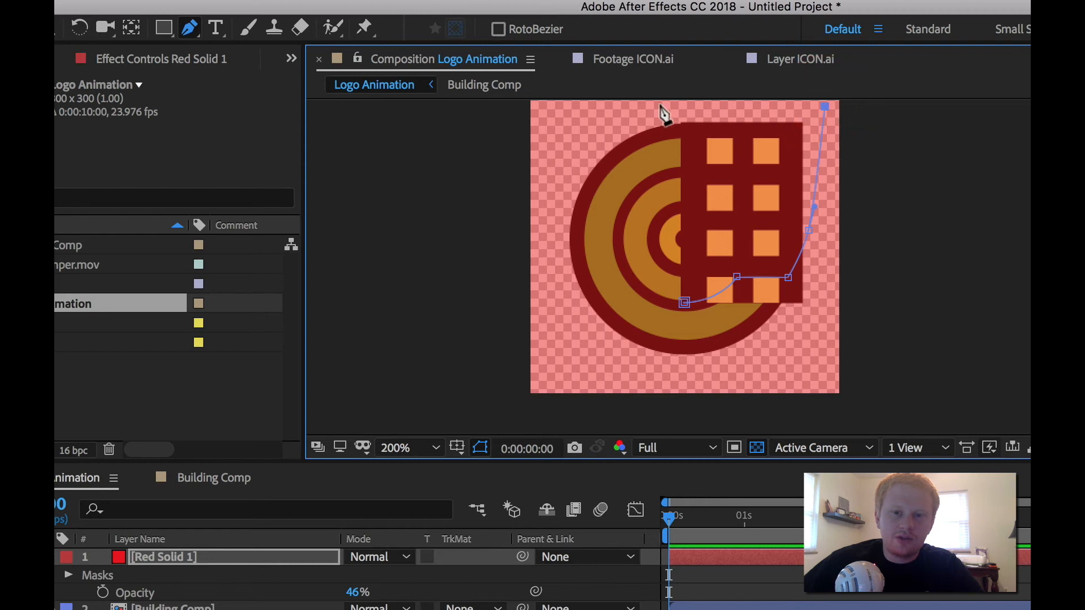
left_click(660, 105)
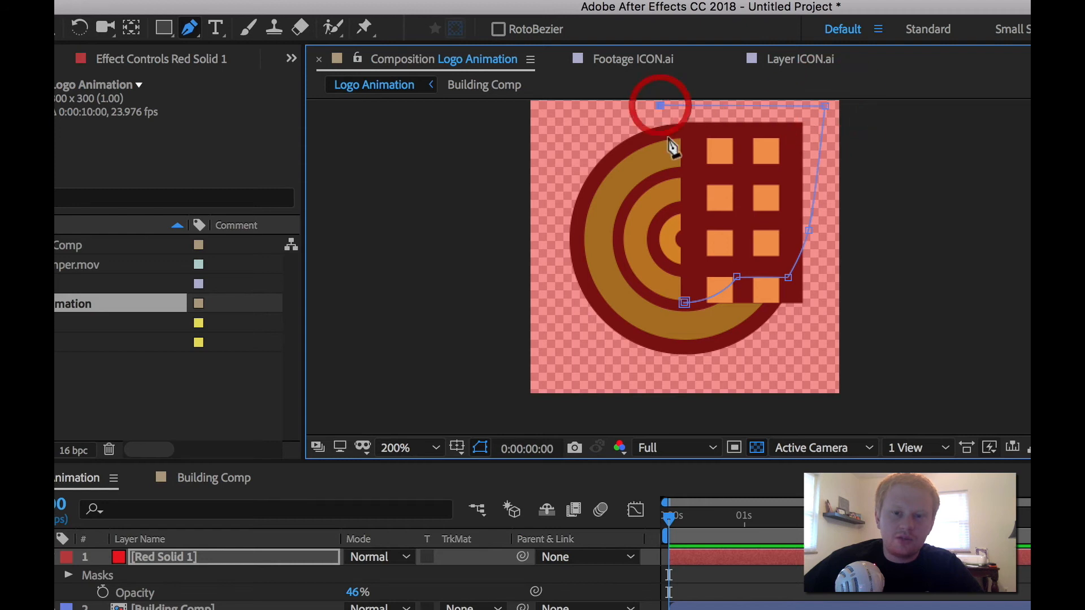
left_click_drag(664, 300, 680, 307)
left_click(684, 303)
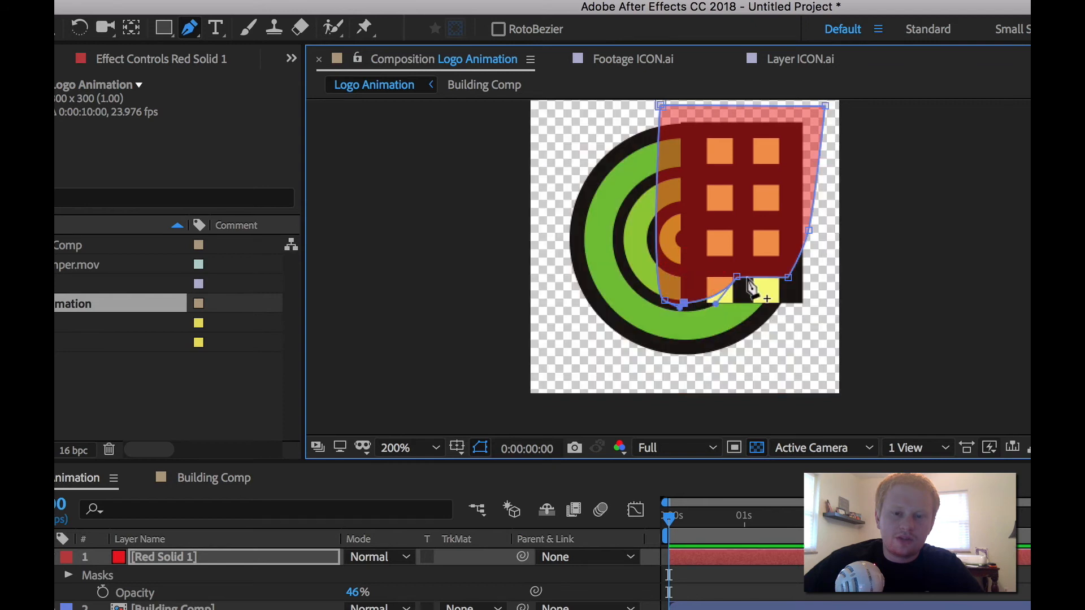
Set Building Comp's track matte to Alpha Matte "Red Solid 1" and the solid's opacity to 100%.
scroll(741, 300, "down", 2)
scroll(741, 300, "up", 4)
scroll(751, 279, "down", 2)
left_click_drag(719, 224, 703, 273)
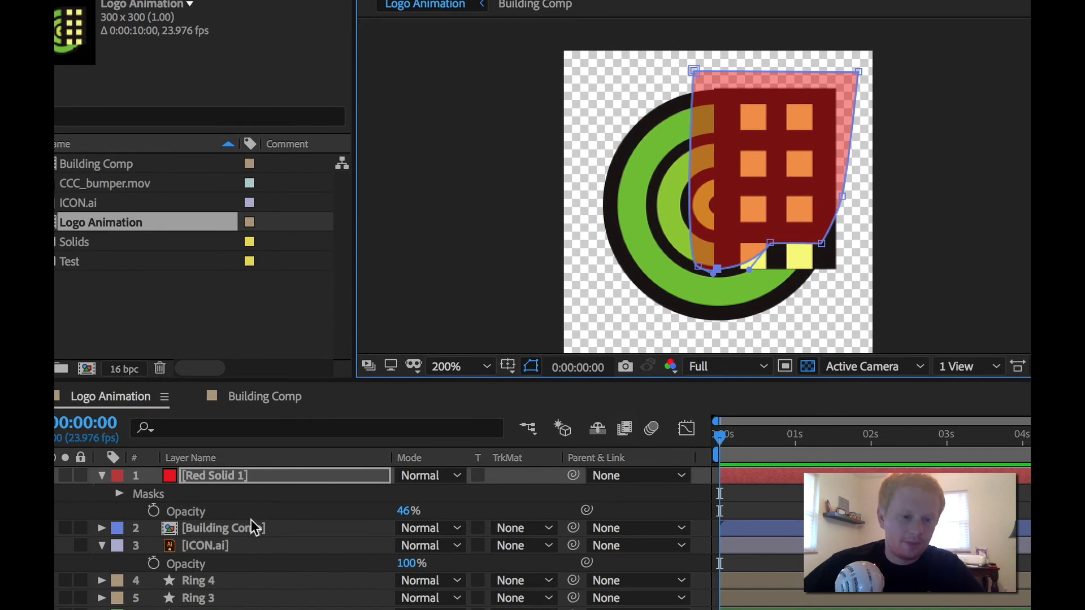
left_click(202, 608)
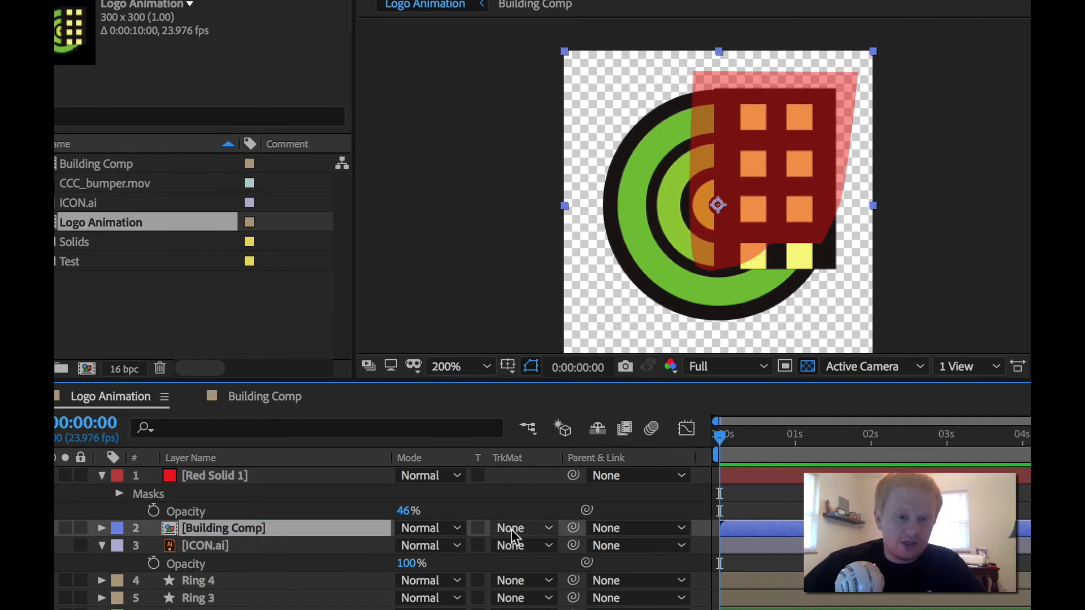
left_click(233, 479)
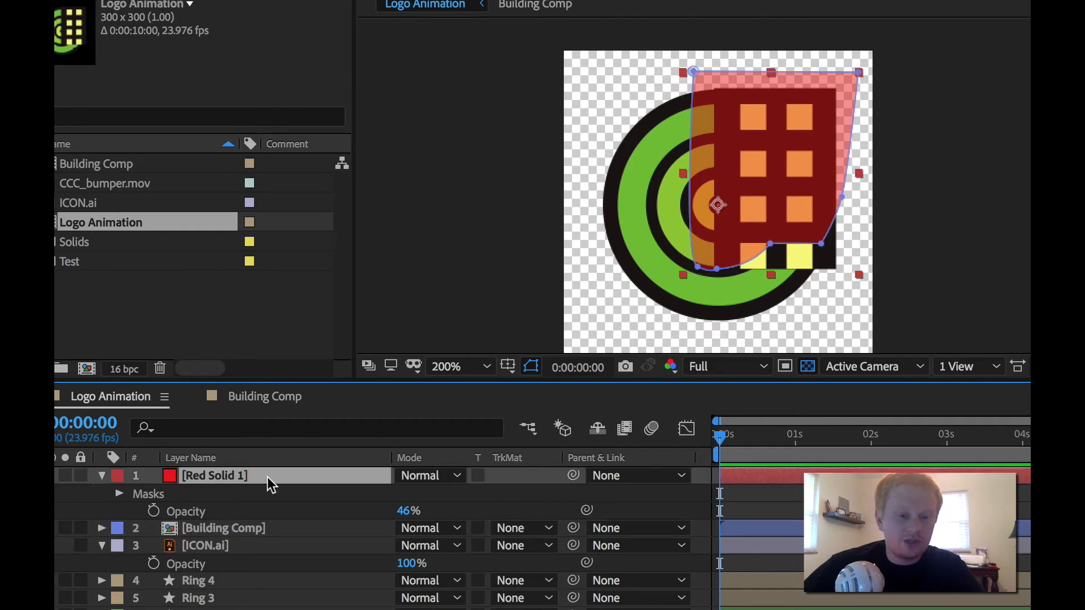
left_click(257, 531)
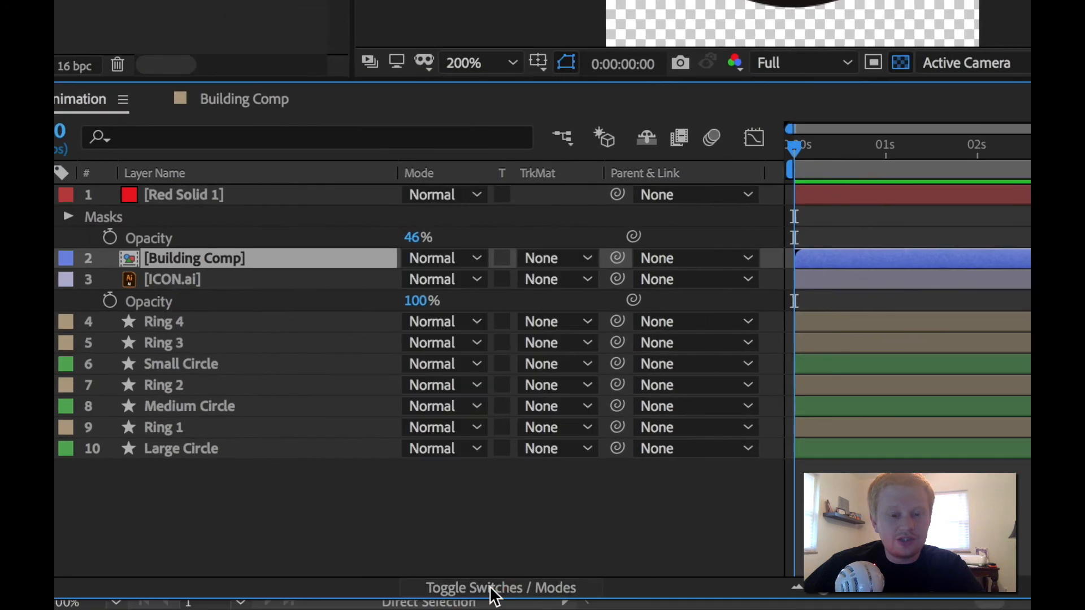
left_click(493, 592)
left_click(493, 592)
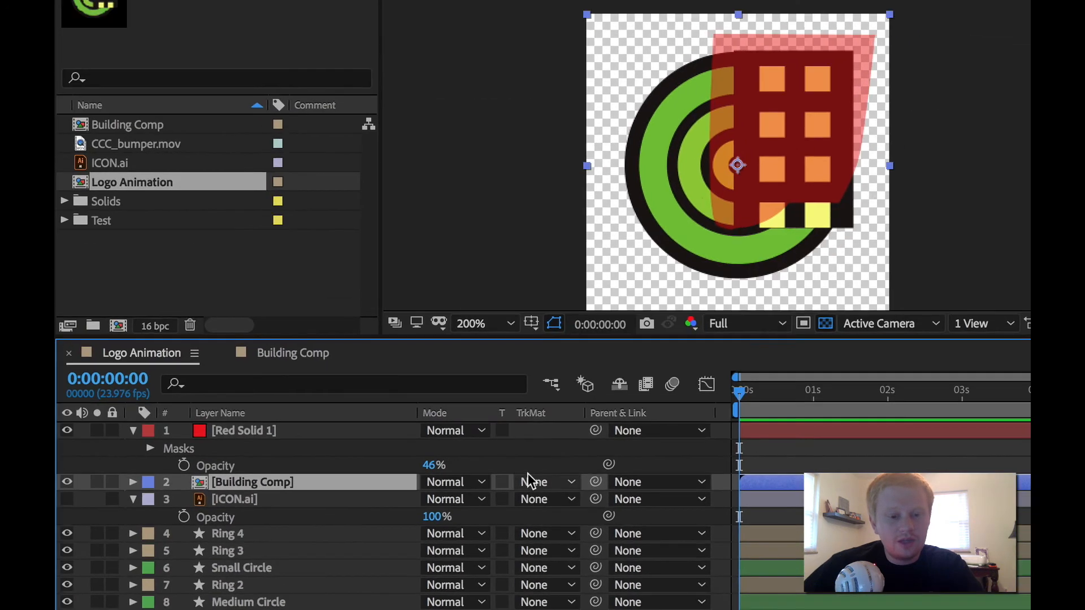
left_click(541, 482)
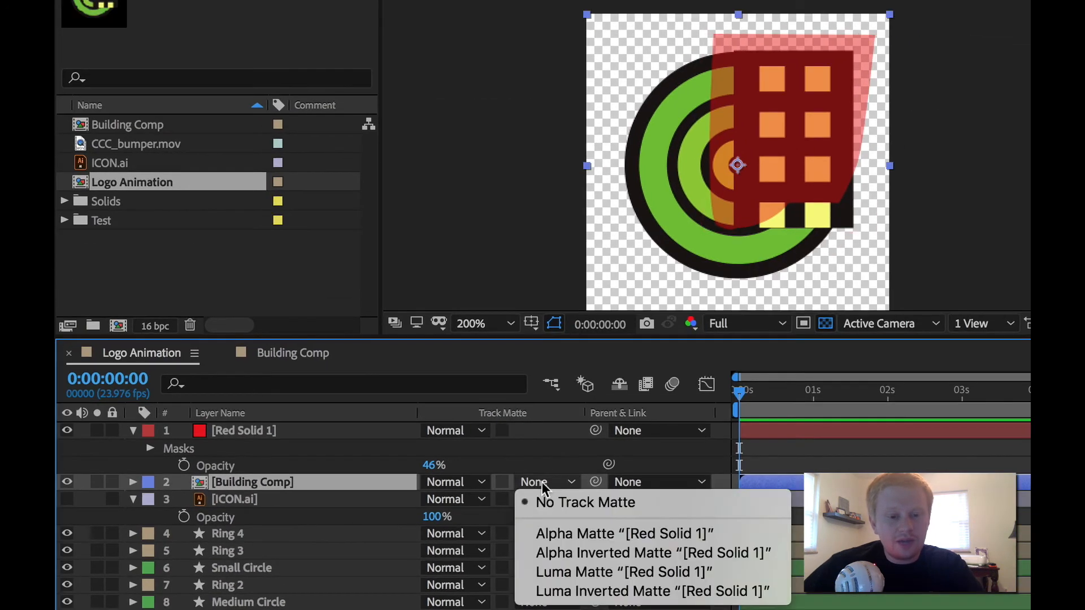
left_click(583, 533)
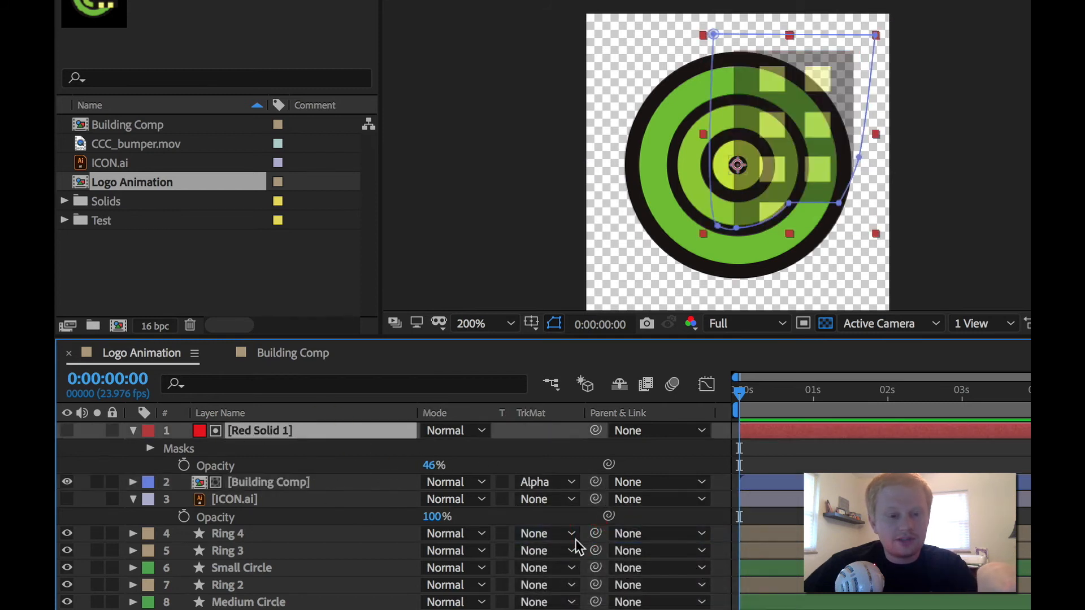
left_click_drag(432, 465, 523, 470)
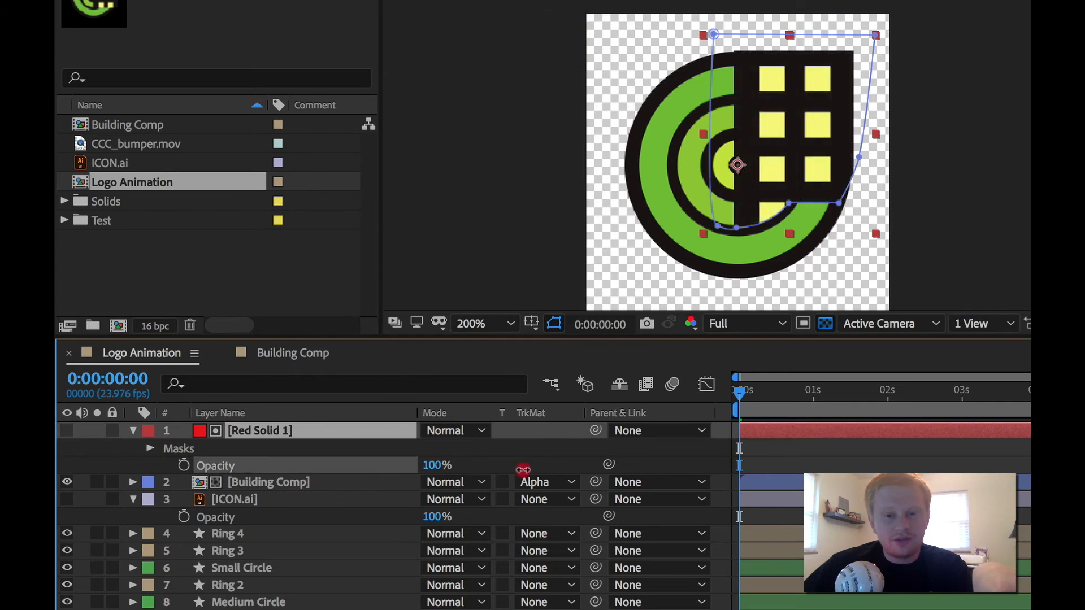
left_click(545, 458)
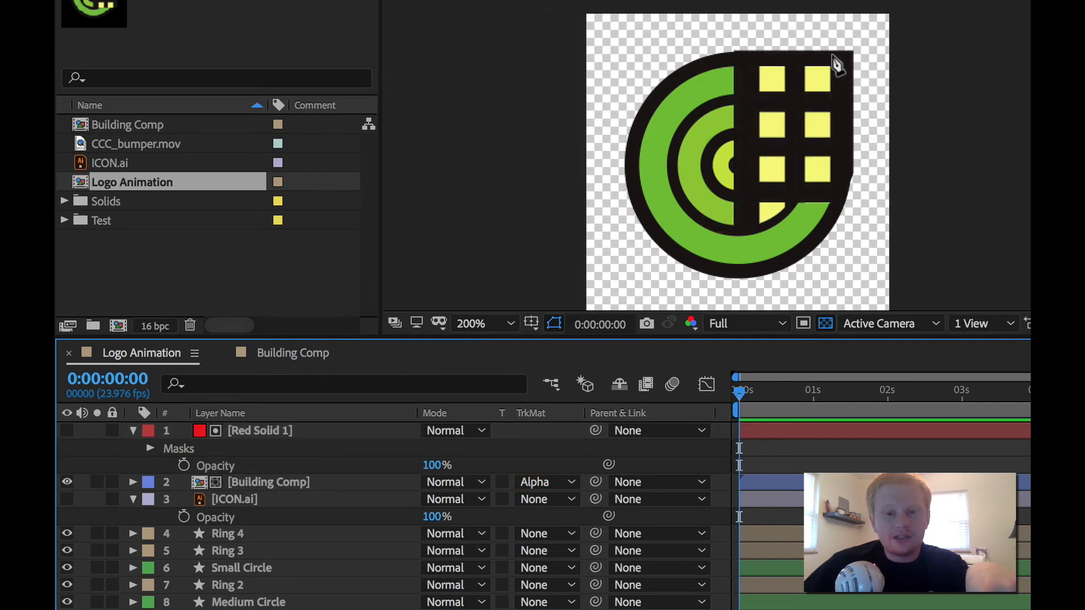
Move the mask's right-side curve point inward onto the outer ring's edge and adjust its upper handle.
left_click(334, 437)
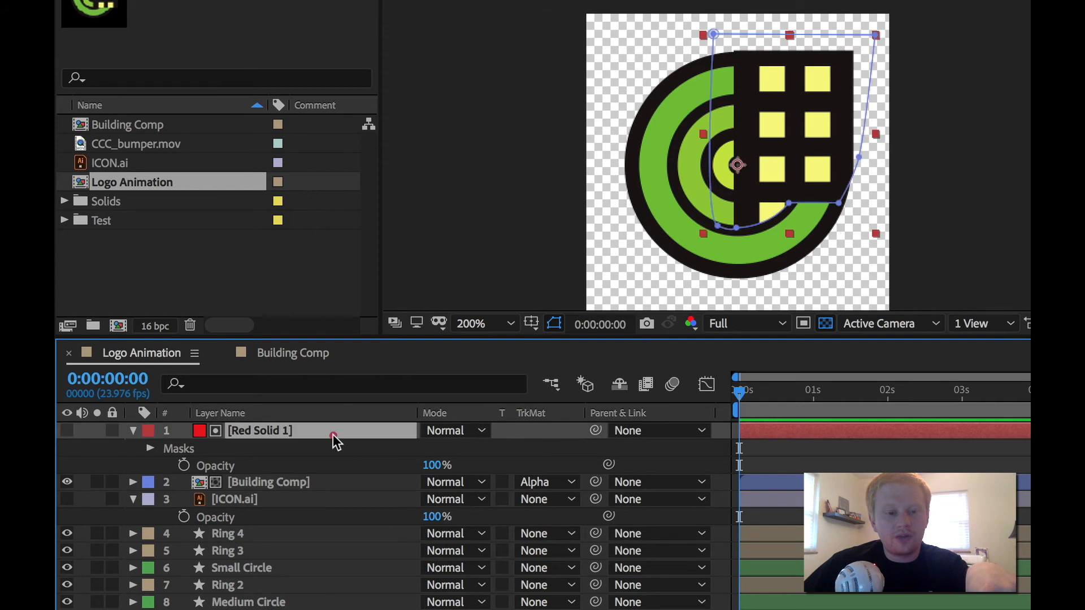
scroll(858, 160, "down", 2)
scroll(850, 169, "up", 5)
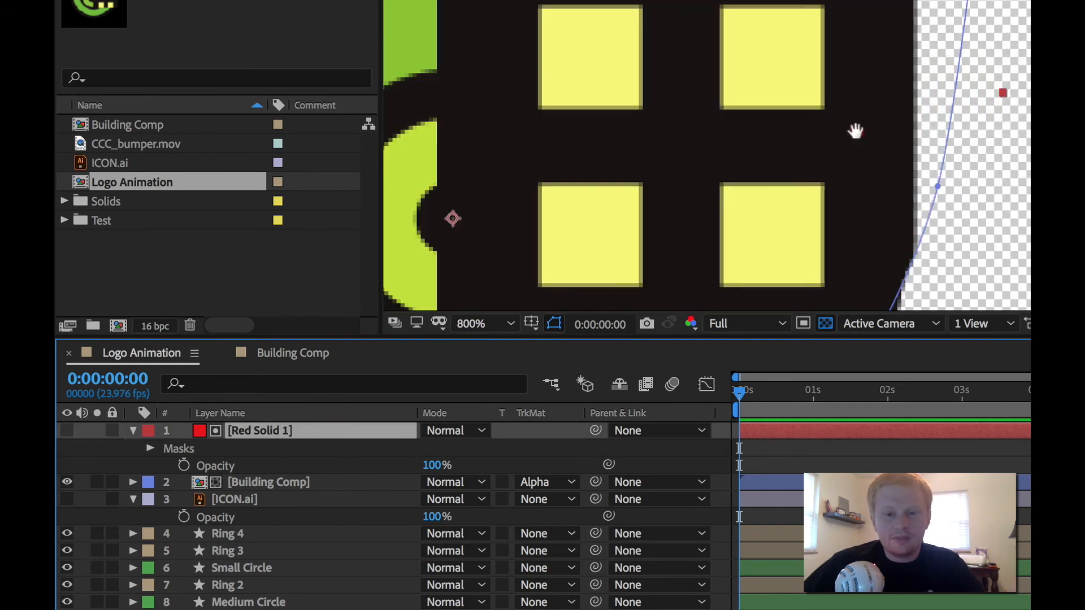
left_click_drag(859, 144, 852, 60)
key("v")
left_click(931, 103)
left_click_drag(931, 103, 908, 104)
left_click_drag(931, 10, 916, 8)
left_click_drag(909, 106, 904, 130)
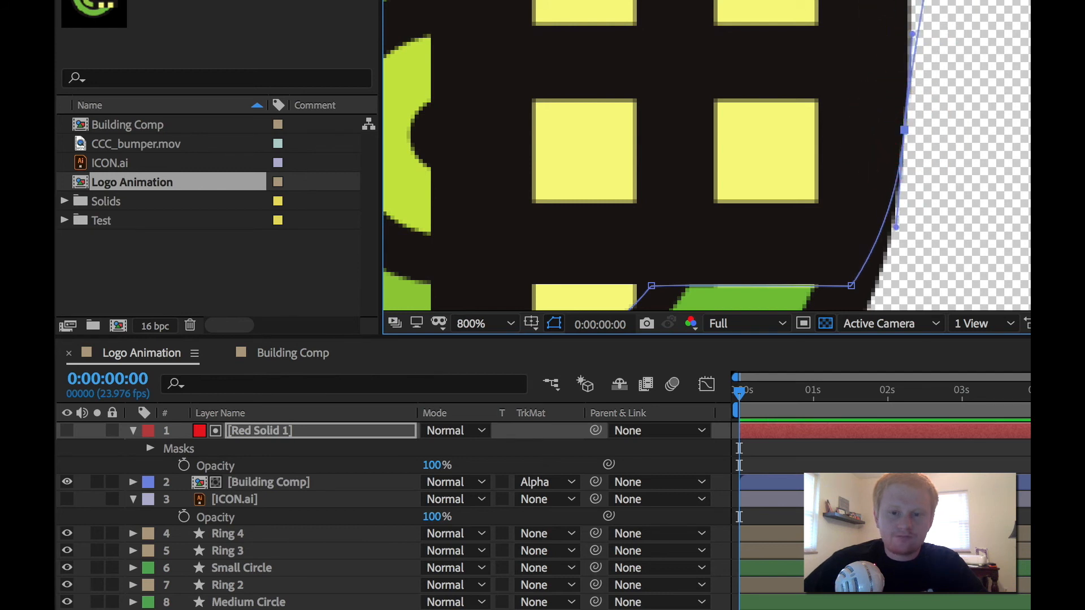
Deselect the red solid and examine the trimmed building's edges against the rings, up close and in full.
scroll(910, 177, "down", 2)
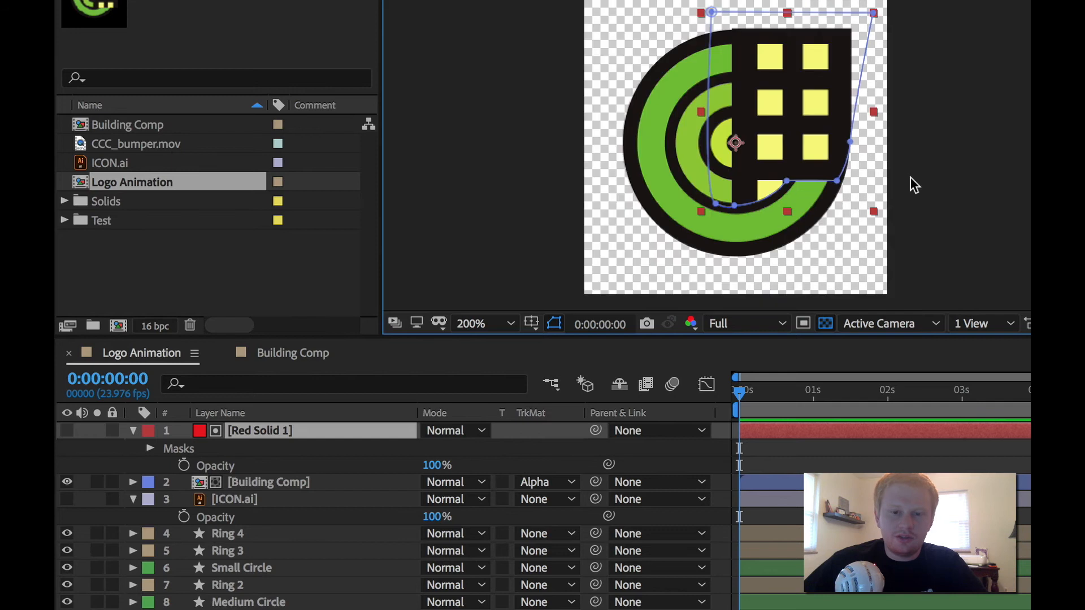
key("super+shift+a")
scroll(795, 153, "up", 1)
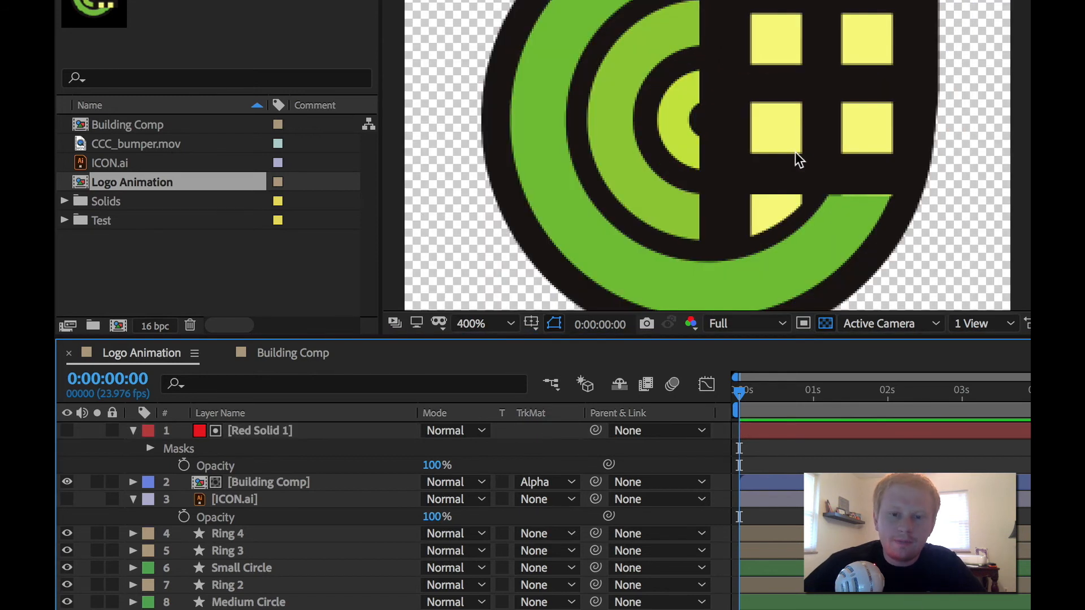
left_click_drag(804, 162, 837, 179)
scroll(805, 195, "up", 1)
scroll(805, 194, "down", 2)
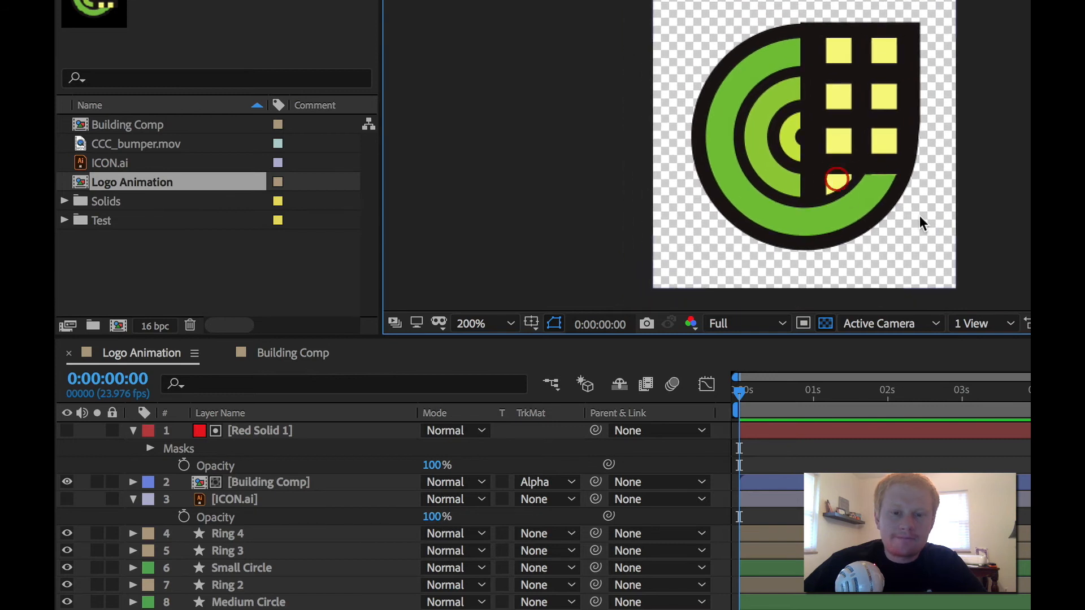
In Building Comp, parent layers Window 1 through Window 8 to the Building Shape layer.
left_click(318, 485)
left_click(301, 361)
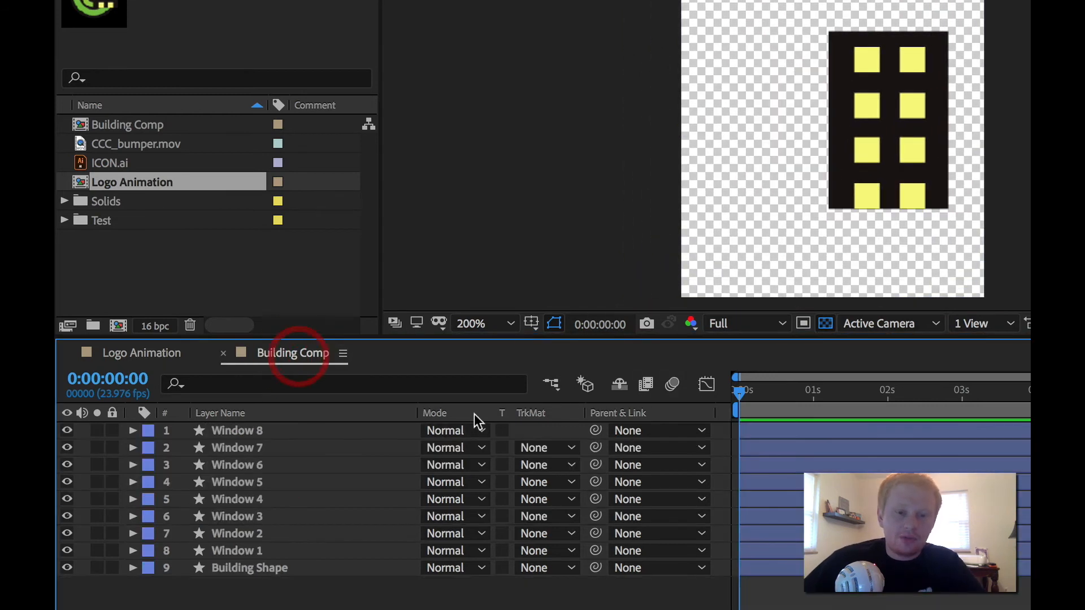
left_click(248, 548)
left_click(269, 433, "shift")
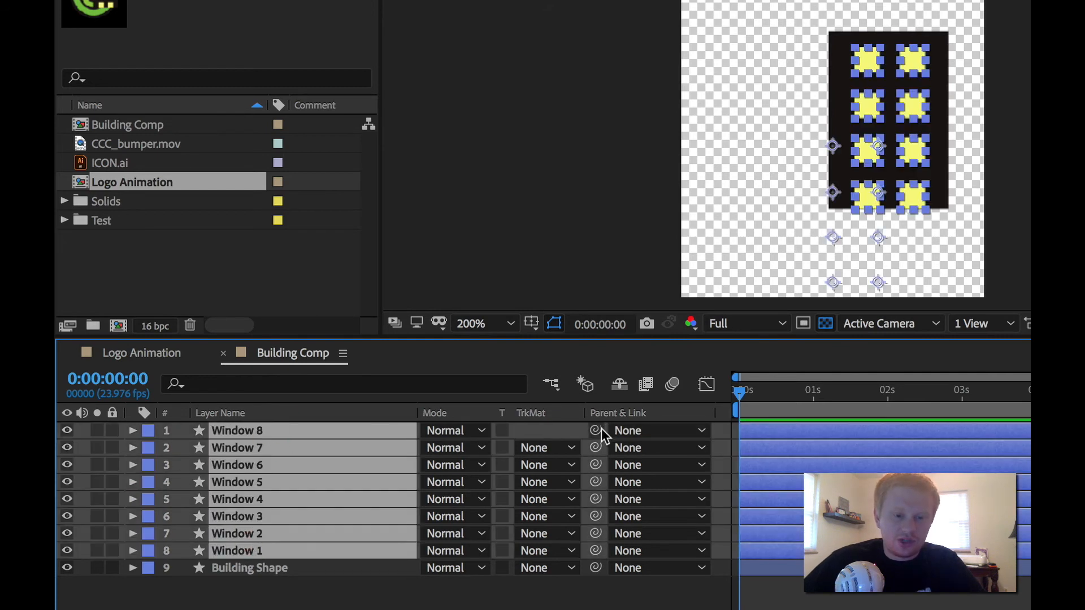
left_click_drag(595, 431, 274, 568)
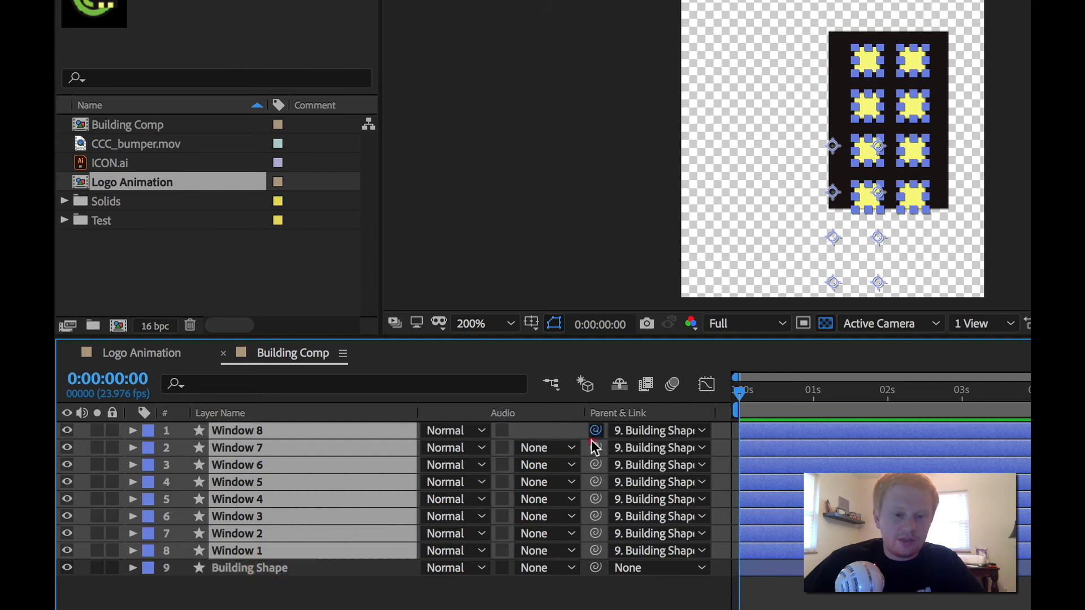
left_click_drag(595, 441, 253, 567)
Try moving Building Shape to test whether the windows follow it, and undo the move.
left_click(253, 568)
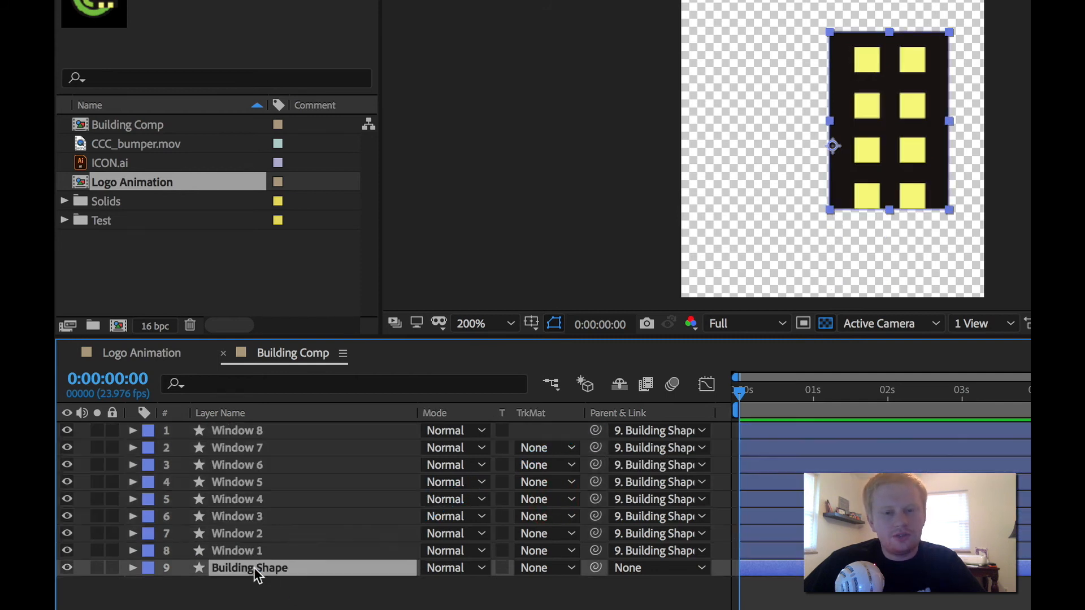
left_click_drag(882, 71, 843, 86)
key("ctrl+z")
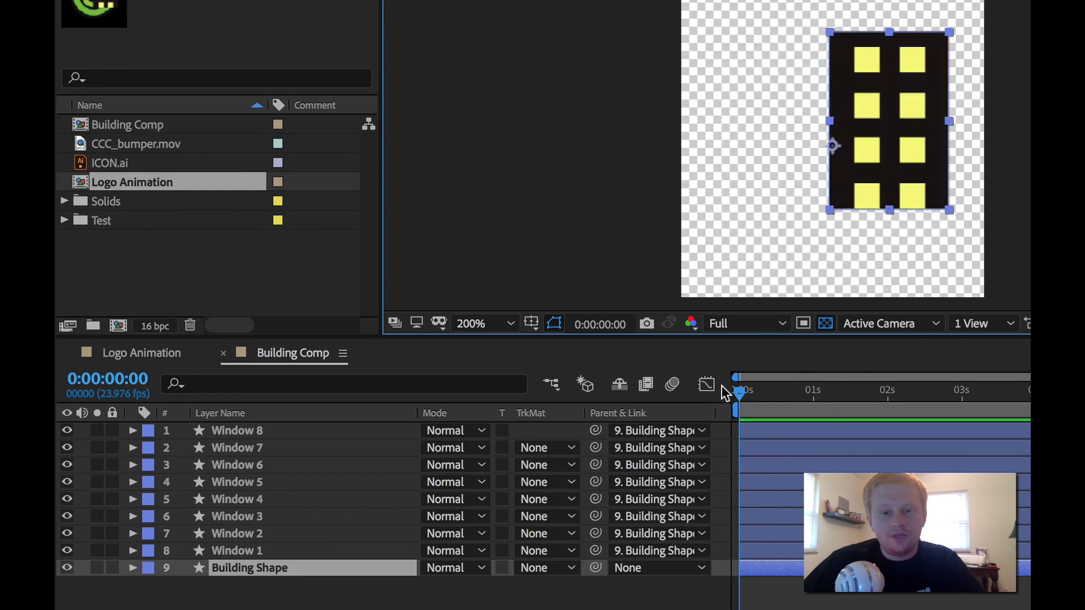
Keyframe Building Shape's current position at 0:00:01:00, move it straight down to 150,378 at 0:00:00:00, and preview the rise.
left_click_drag(747, 396, 814, 396)
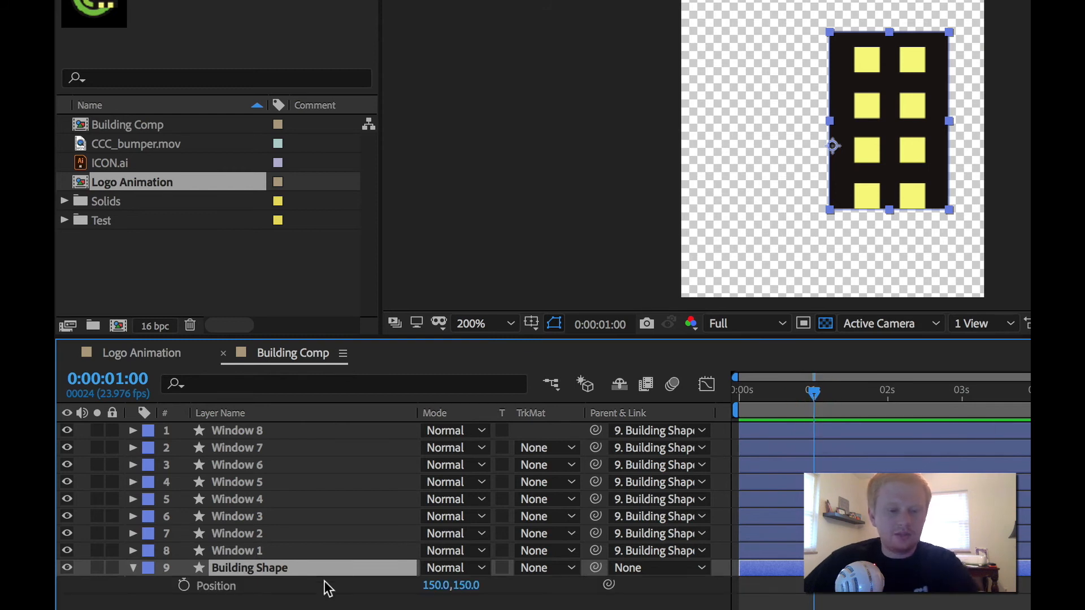
left_click(184, 585)
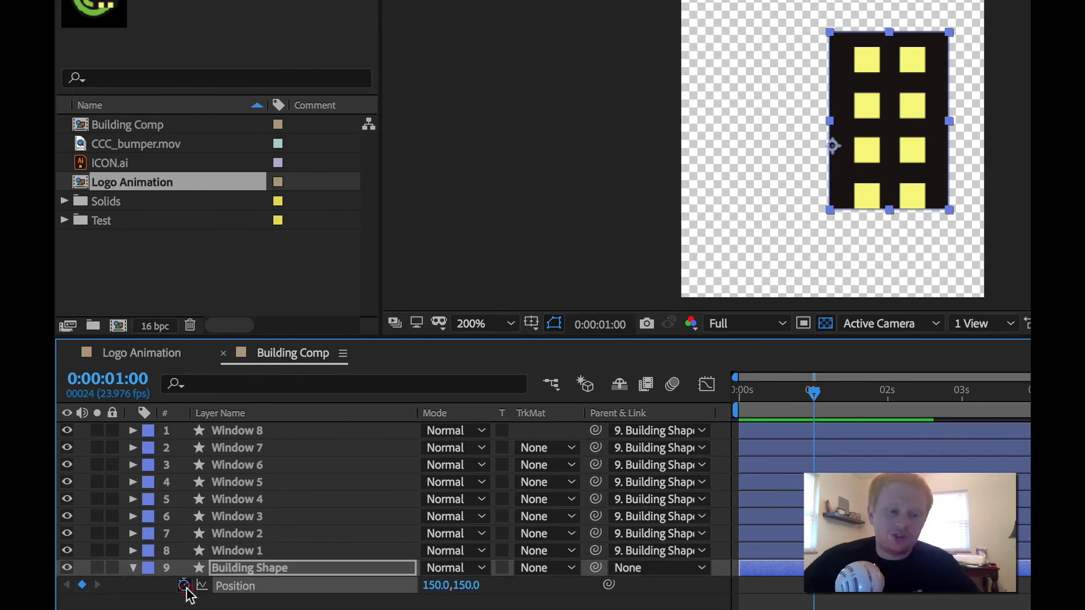
left_click_drag(814, 397, 807, 400)
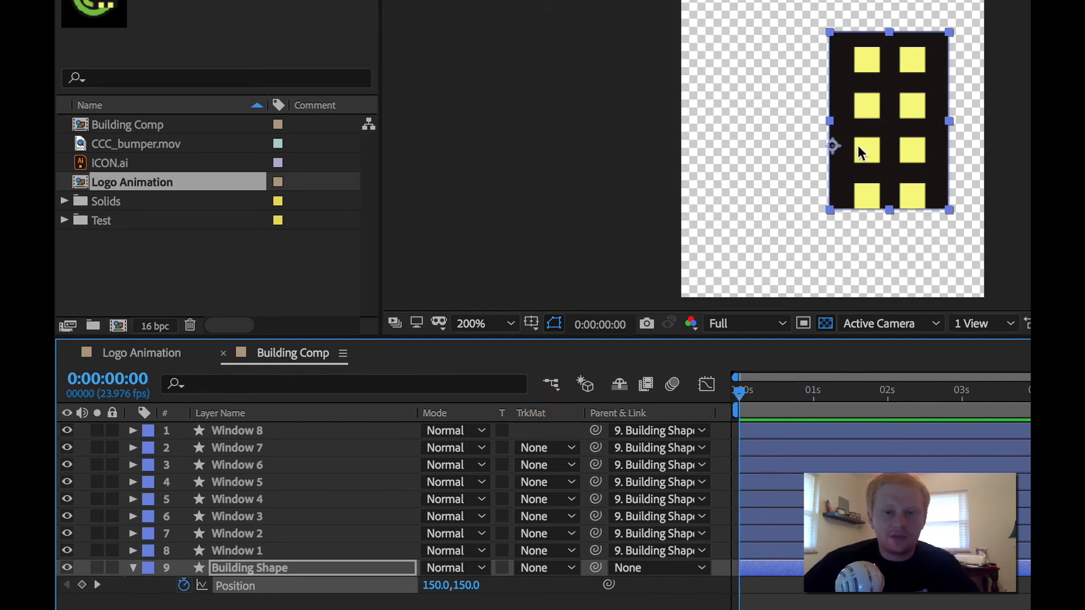
left_click_drag(890, 90, 879, 321)
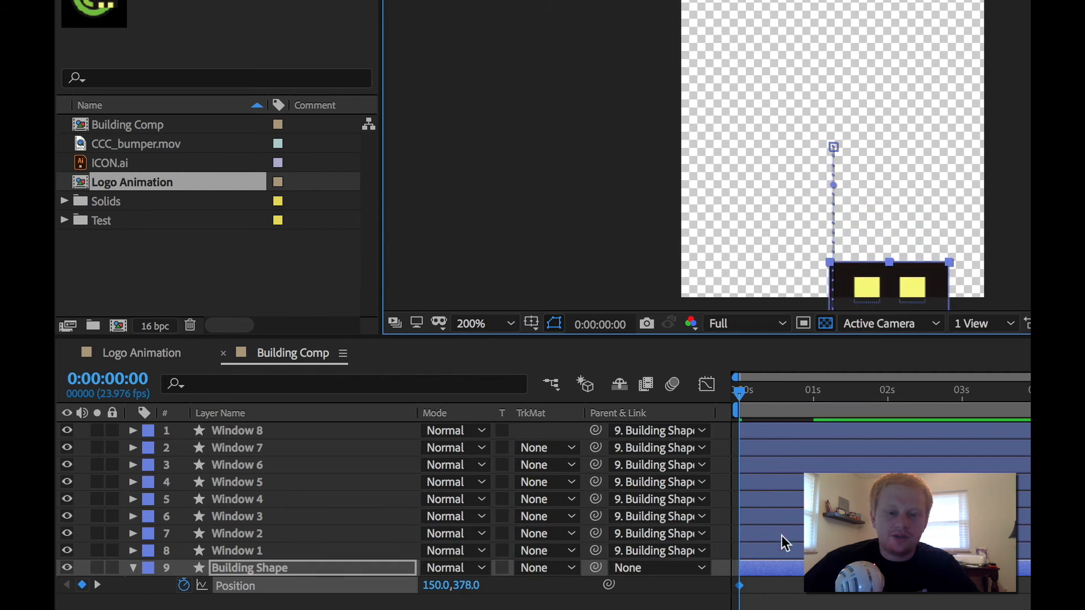
key("space")
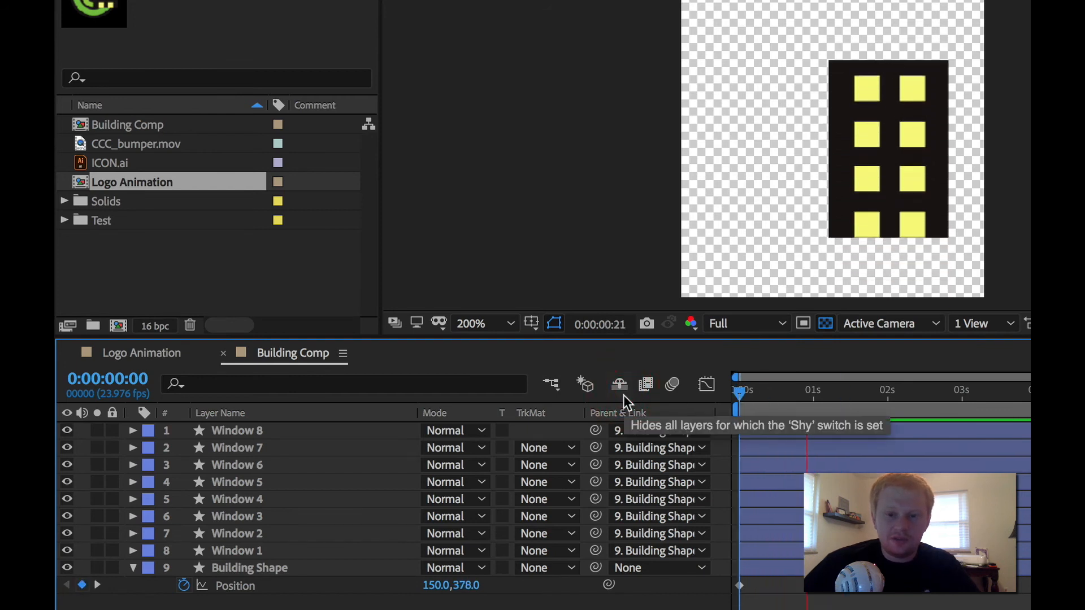
key("space")
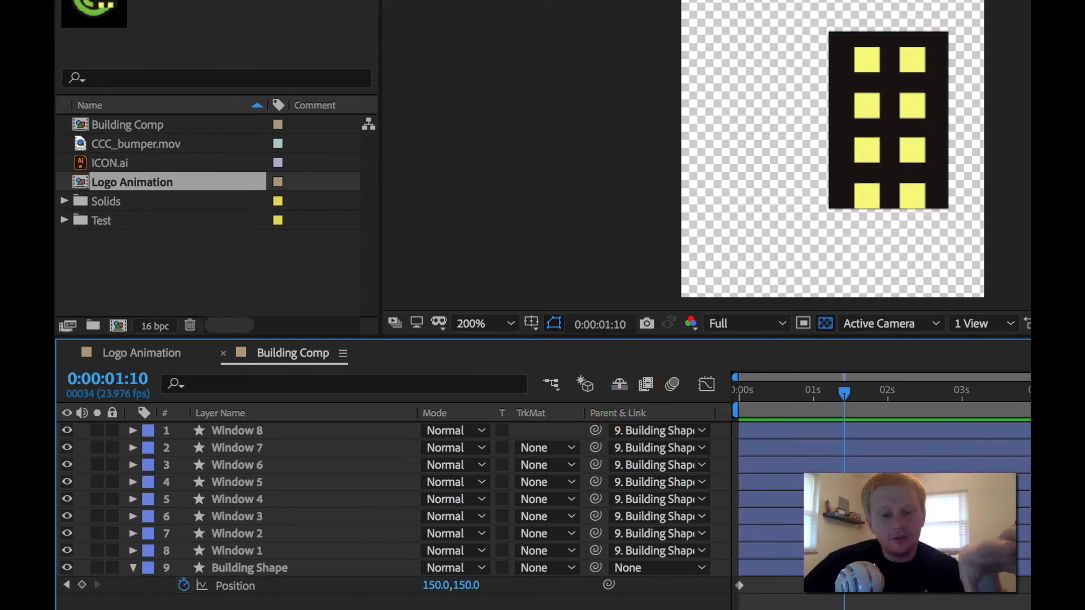
Apply Easy Ease to Building Shape's two position keyframes and preview the eased rise from the start.
left_click_drag(834, 601, 714, 547)
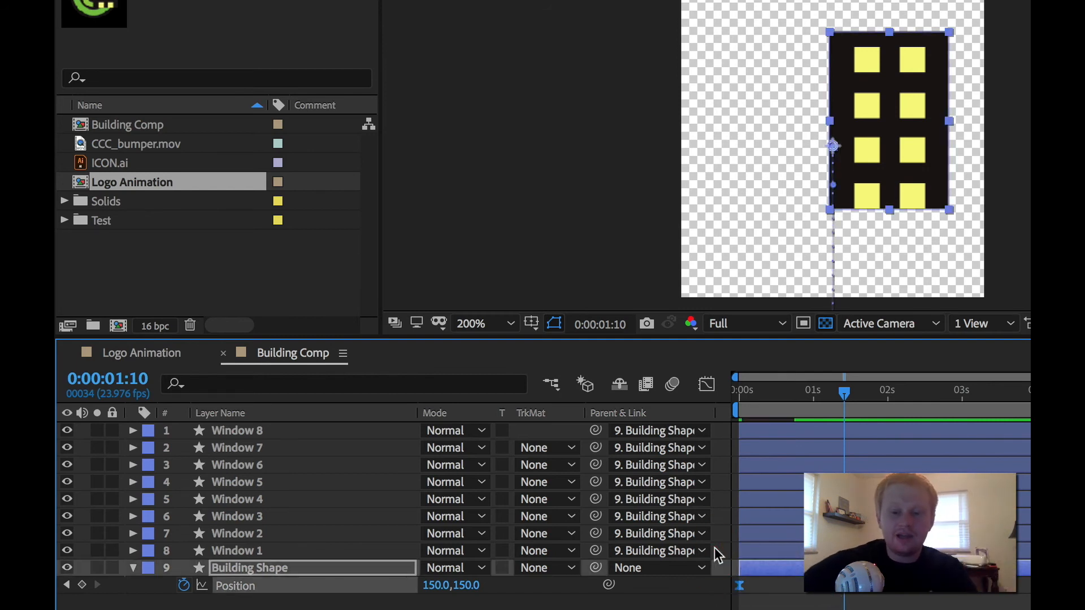
left_click(825, 603)
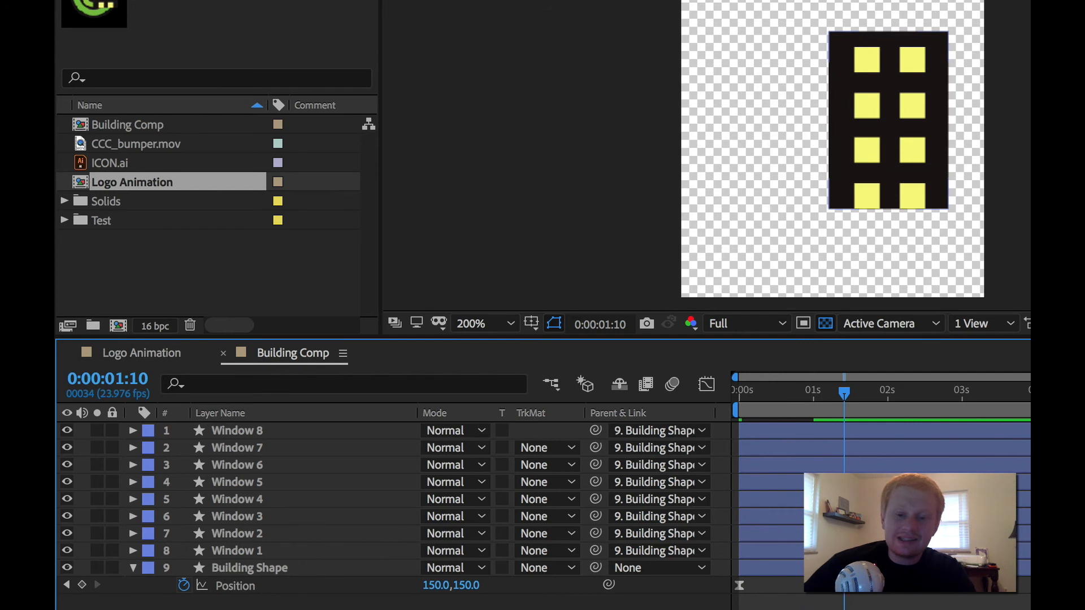
left_click(736, 401)
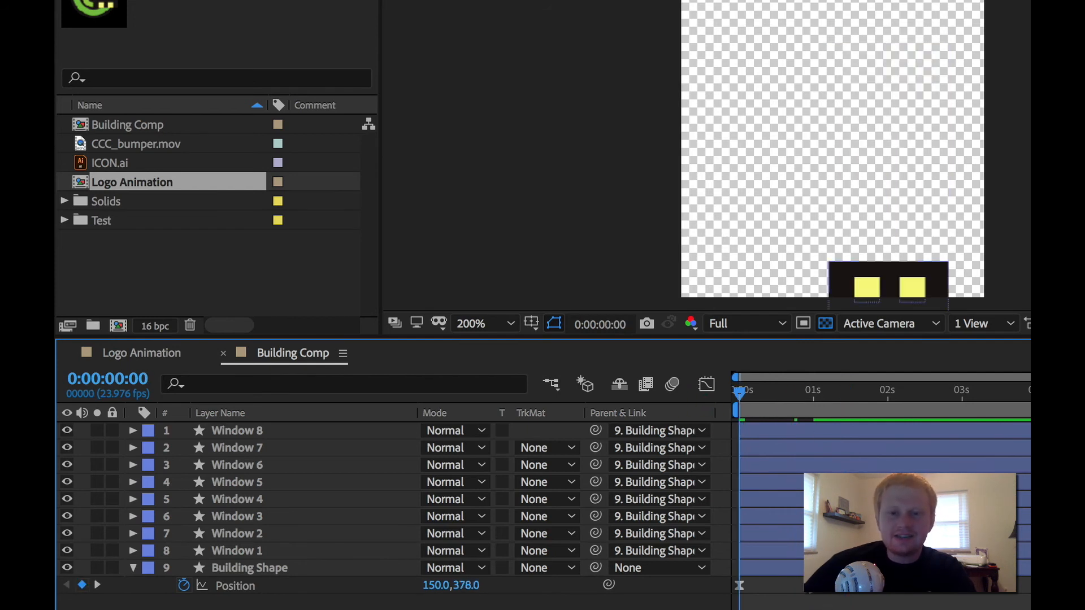
key("space")
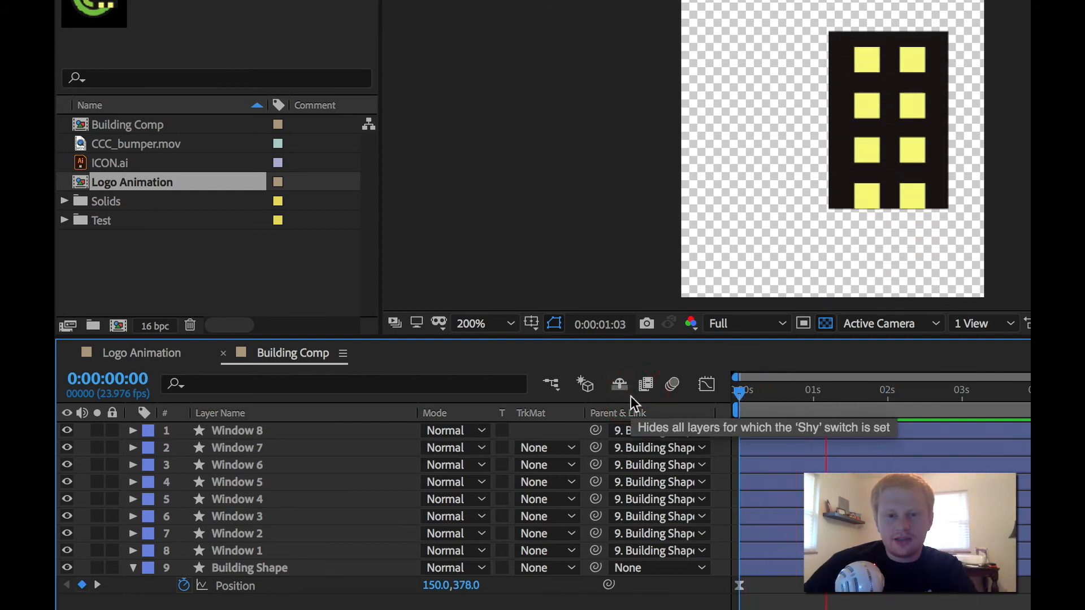
key("space")
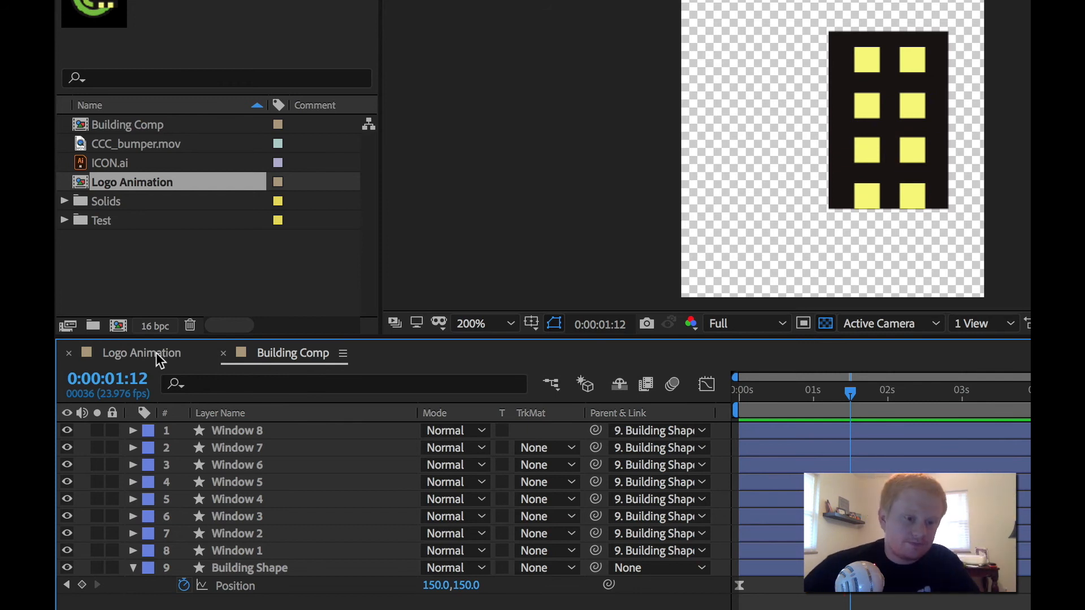
Switch to the Logo Animation comp and preview the building's rise from the first frame.
left_click(157, 354)
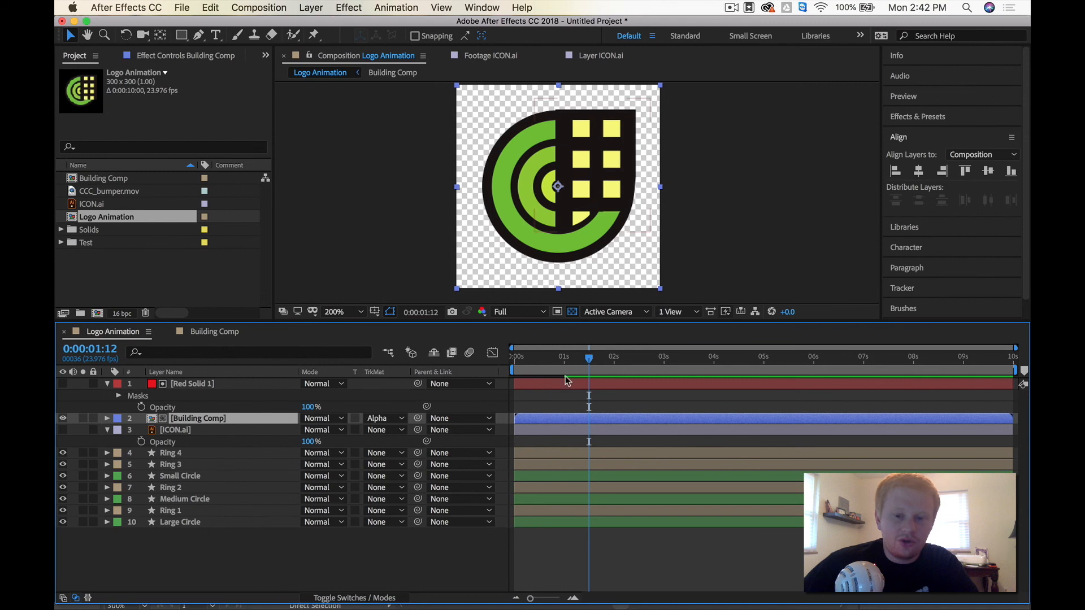
left_click_drag(573, 362, 471, 359)
key("space")
key("space")
key("space")
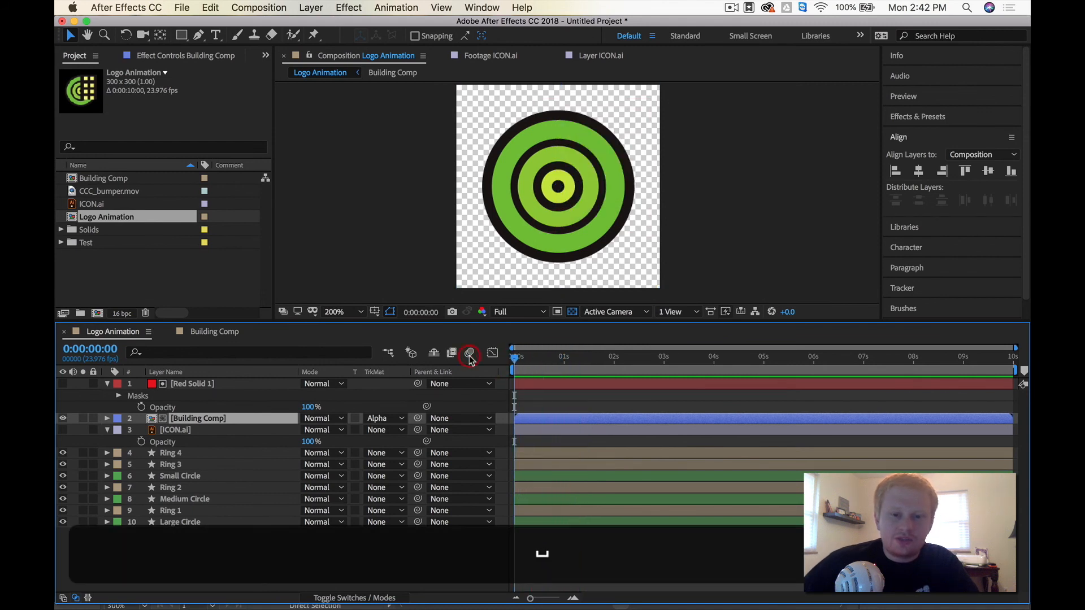
key("space")
Shift the Building Comp layer to start a little over half a second into Logo Animation, and preview the delayed rise.
left_click(540, 365)
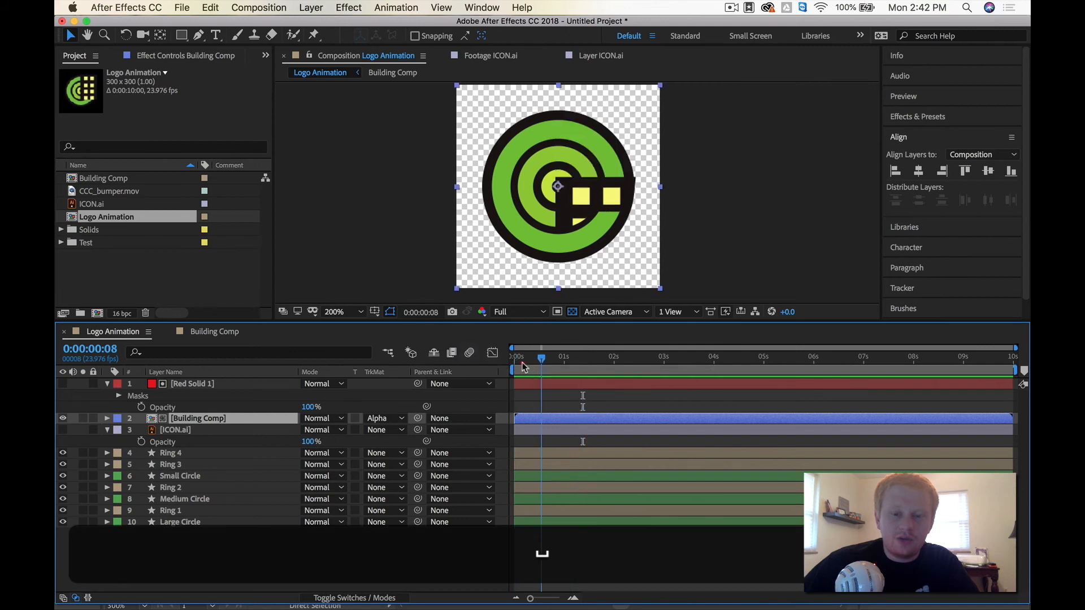
left_click_drag(540, 363, 560, 360)
left_click_drag(541, 424, 570, 417)
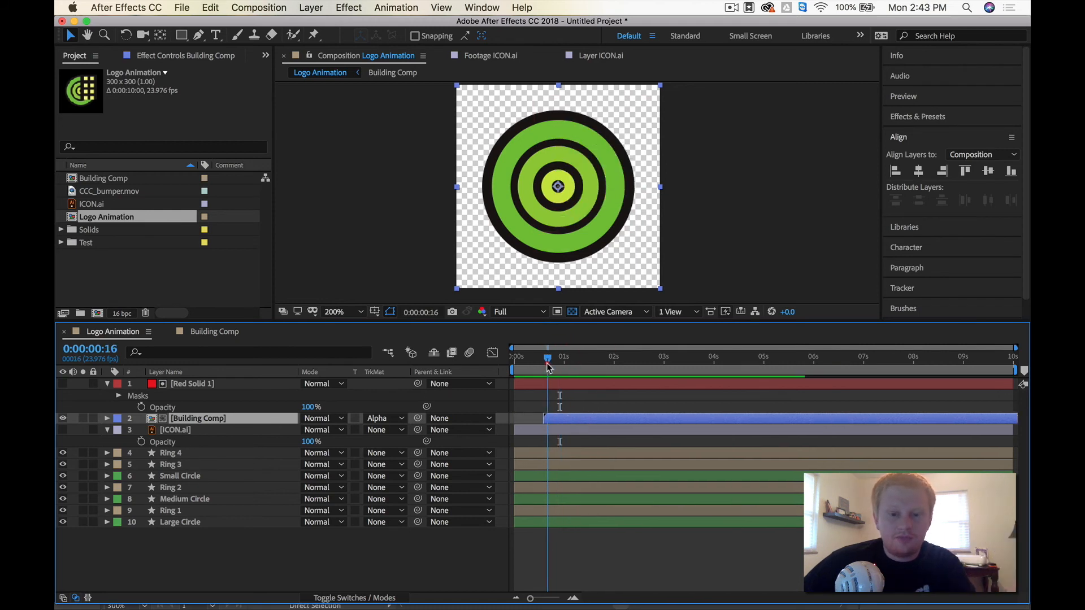
key("space")
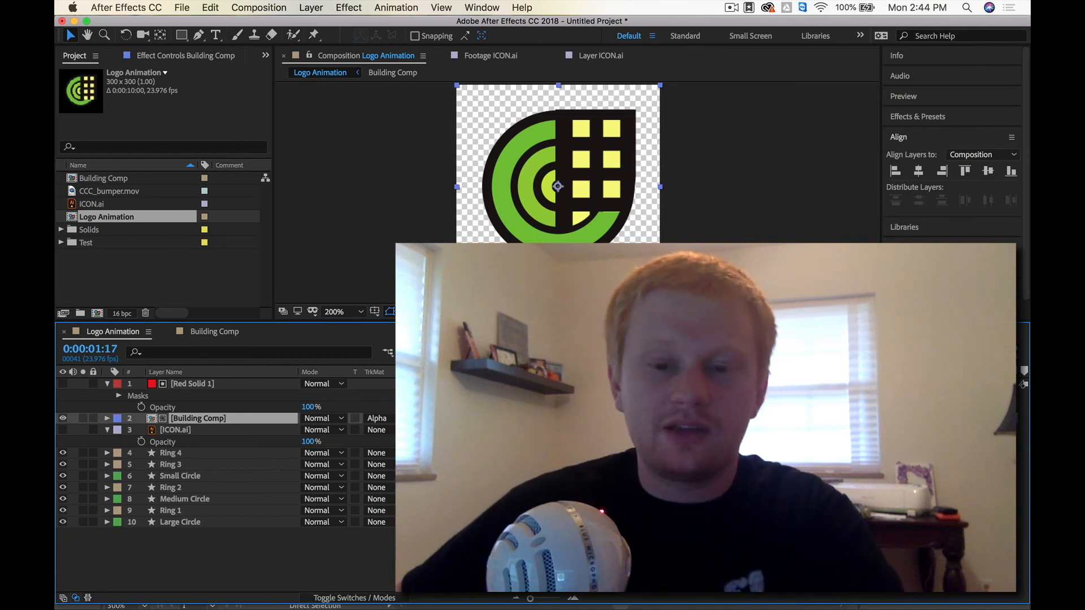
left_click_drag(598, 358, 547, 358)
Play the CCC_bumper.mov footage from its first frame as a reference, and return to the Logo Animation comp.
double_click(95, 192)
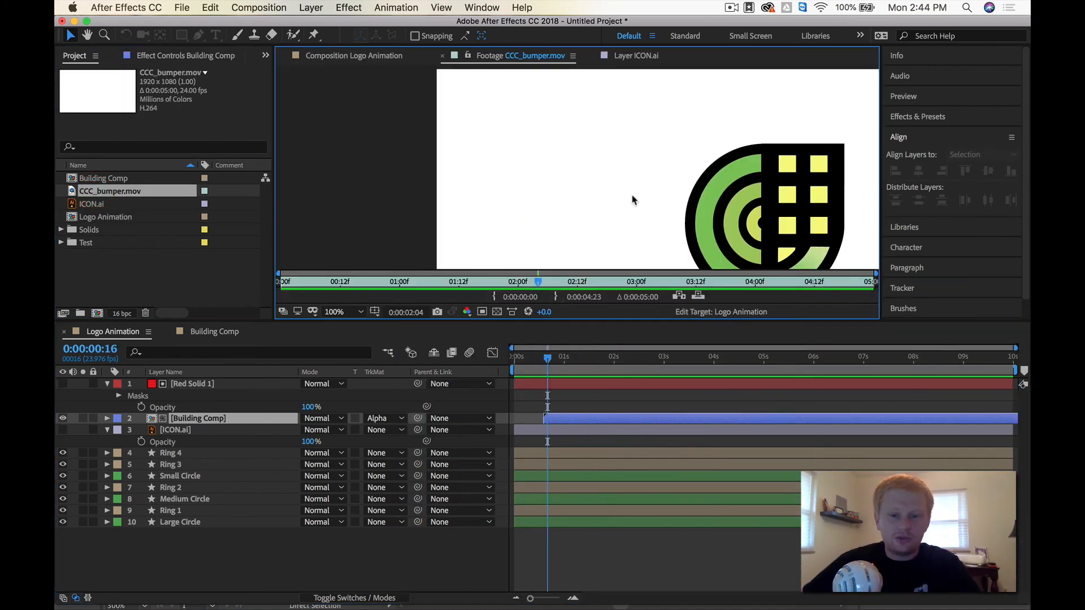
left_click(492, 145)
left_click(279, 285)
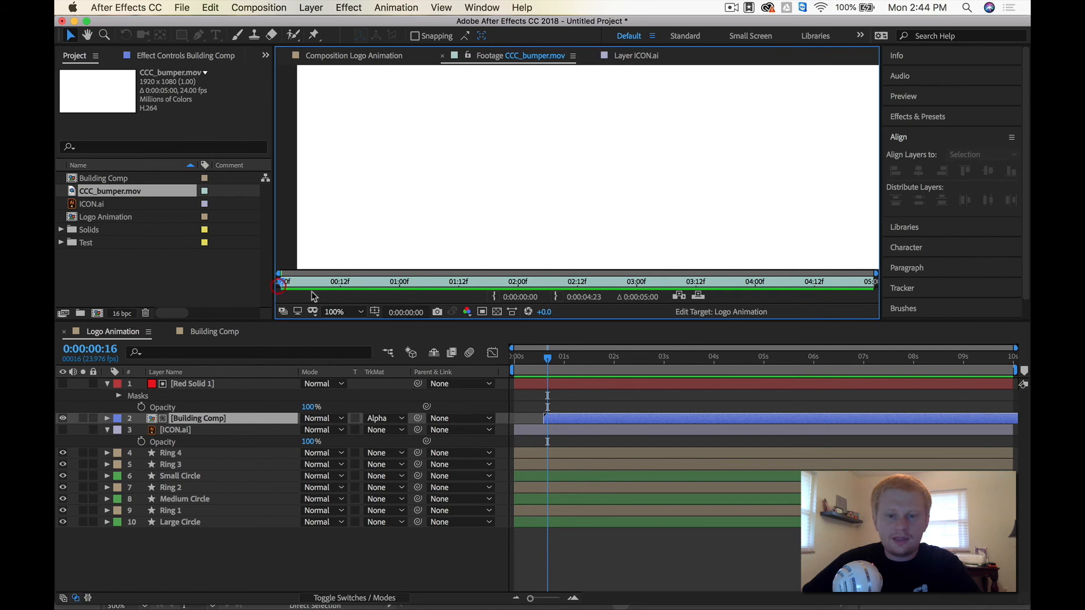
key("space")
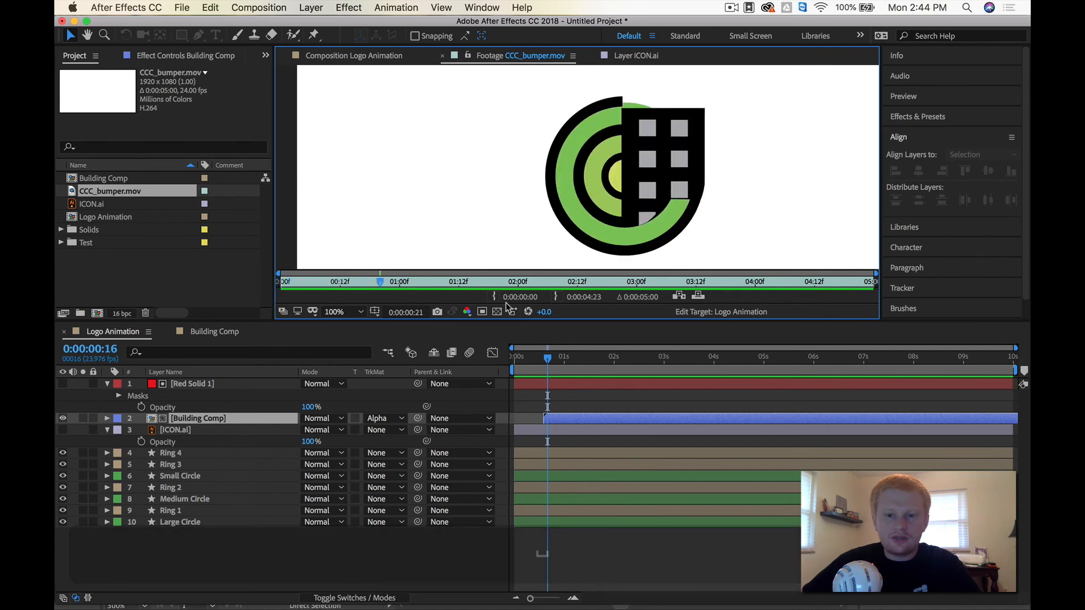
left_click_drag(318, 281, 233, 285)
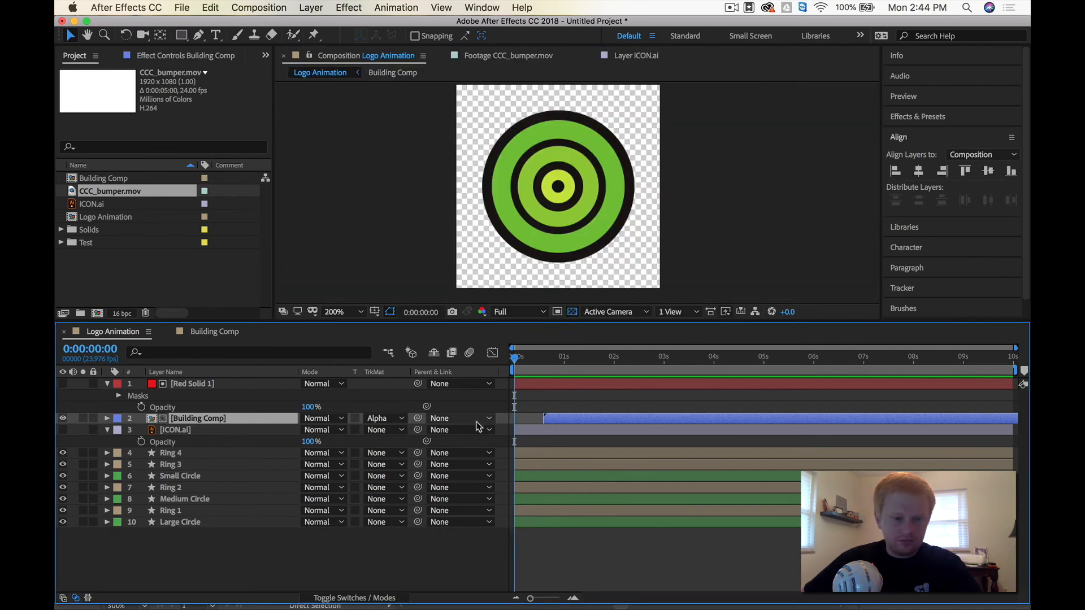
Hide the Ring 1, Ring 2, Ring 3 and Ring 4 layers together, leaving only the circles visible.
left_click(182, 455)
left_click(184, 465, "shift")
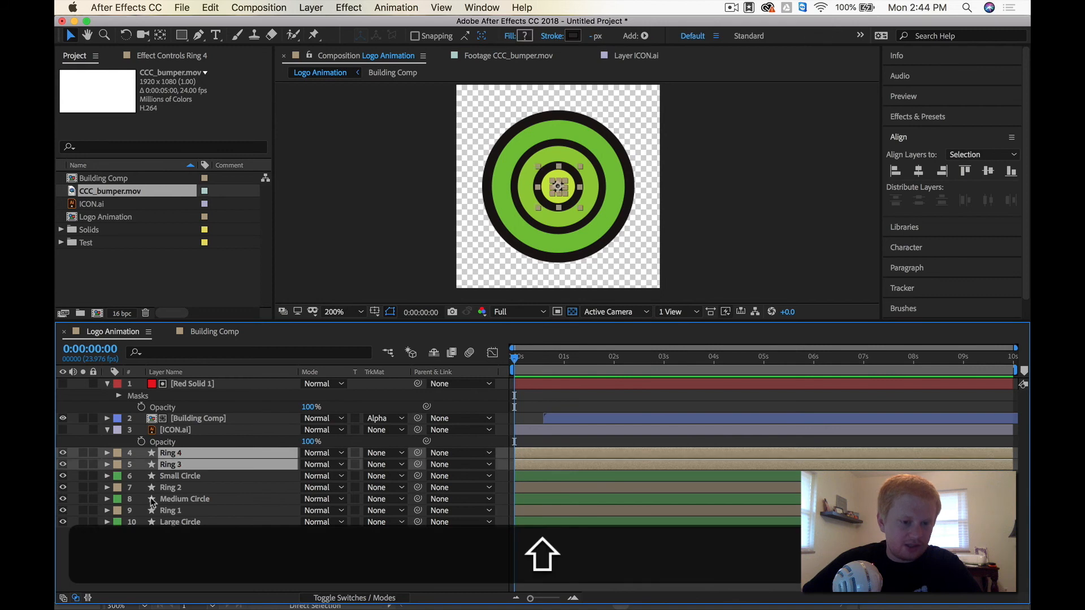
left_click(172, 488, "super")
left_click(169, 510, "super")
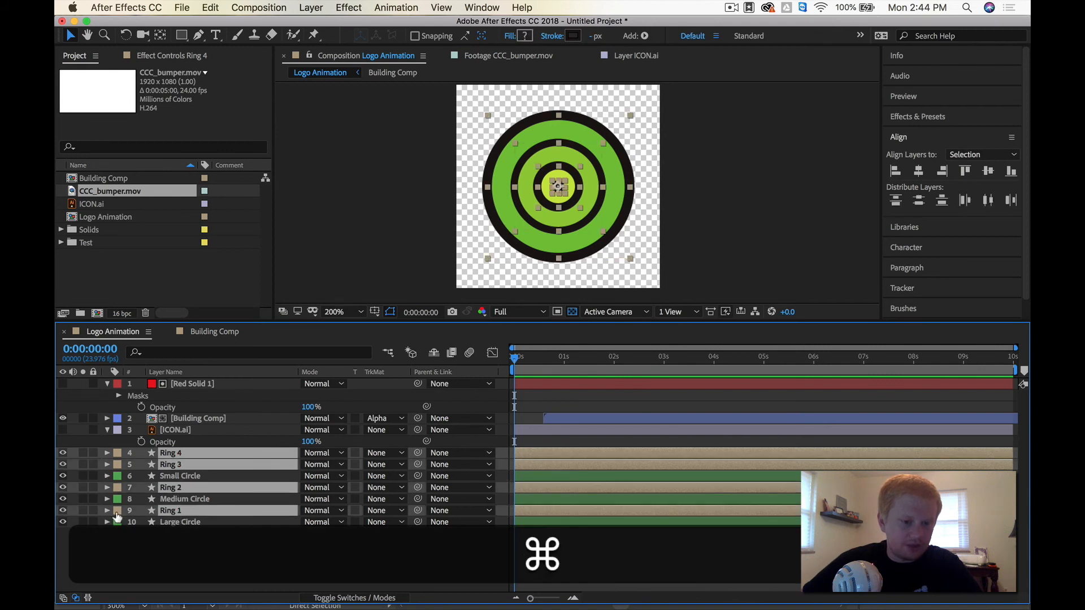
left_click(63, 511)
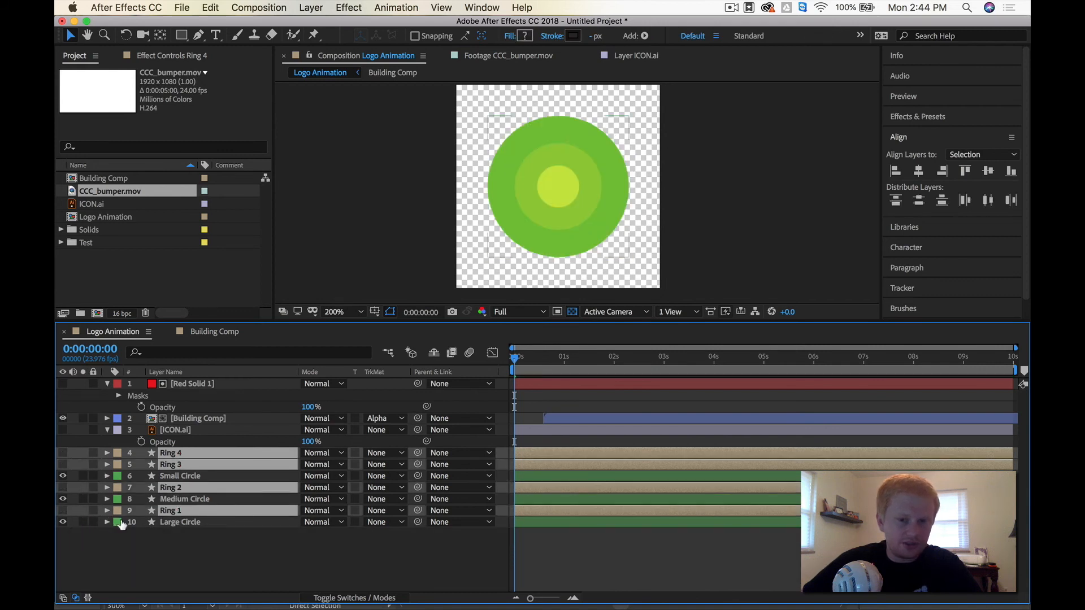
Set Scale keyframes at 0:00:00:00 on the Small Circle, Medium Circle and Large Circle layers, and play back the comp.
left_click(198, 523)
left_click(198, 500, "super")
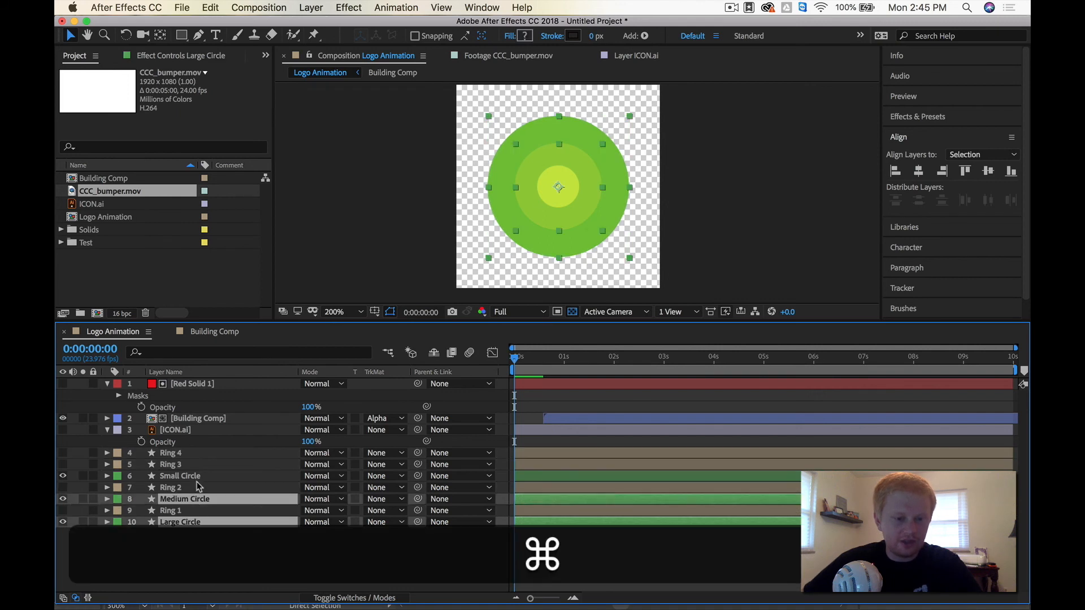
left_click(198, 478, "super")
key("s")
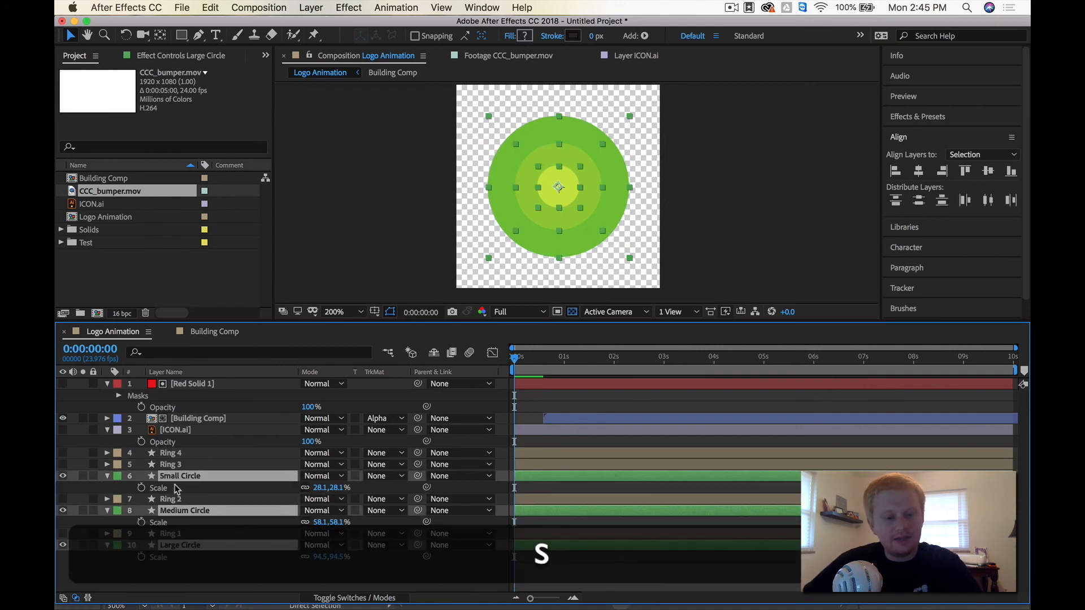
left_click(141, 489)
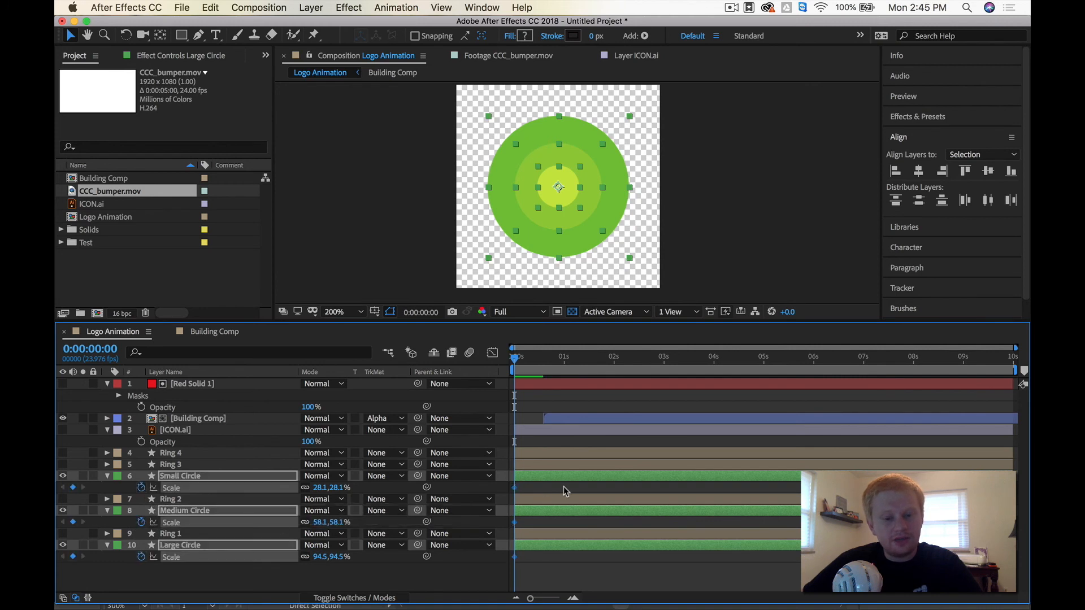
key("space")
key("space")
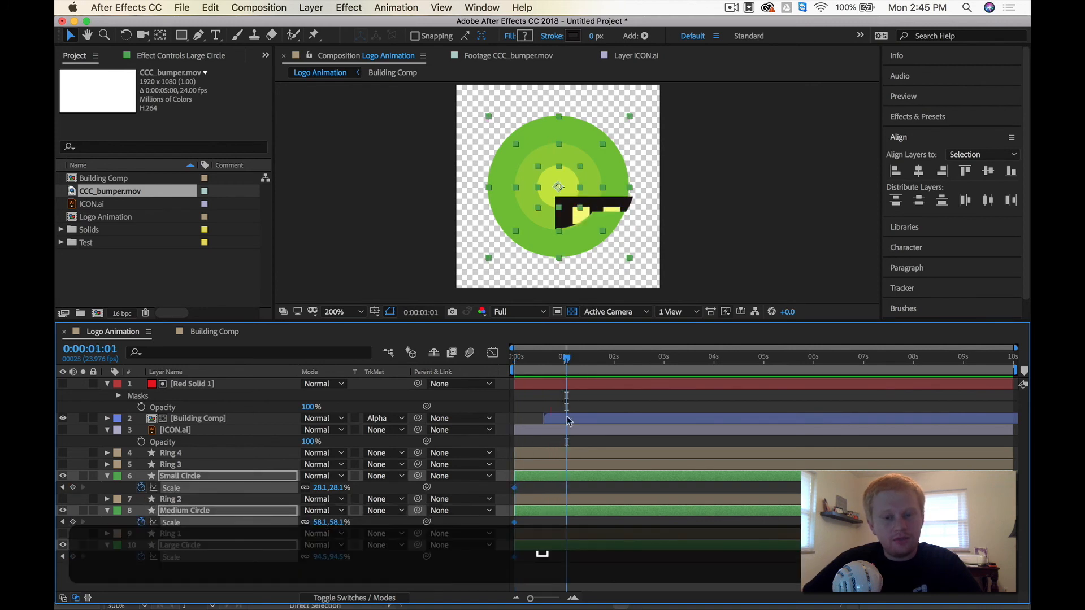
Make the Small, Medium and Large Circle layers scale from 0% at 0:00:00:00 to full size at 0:00:01:03, and preview the growth.
left_click_drag(568, 362, 570, 365)
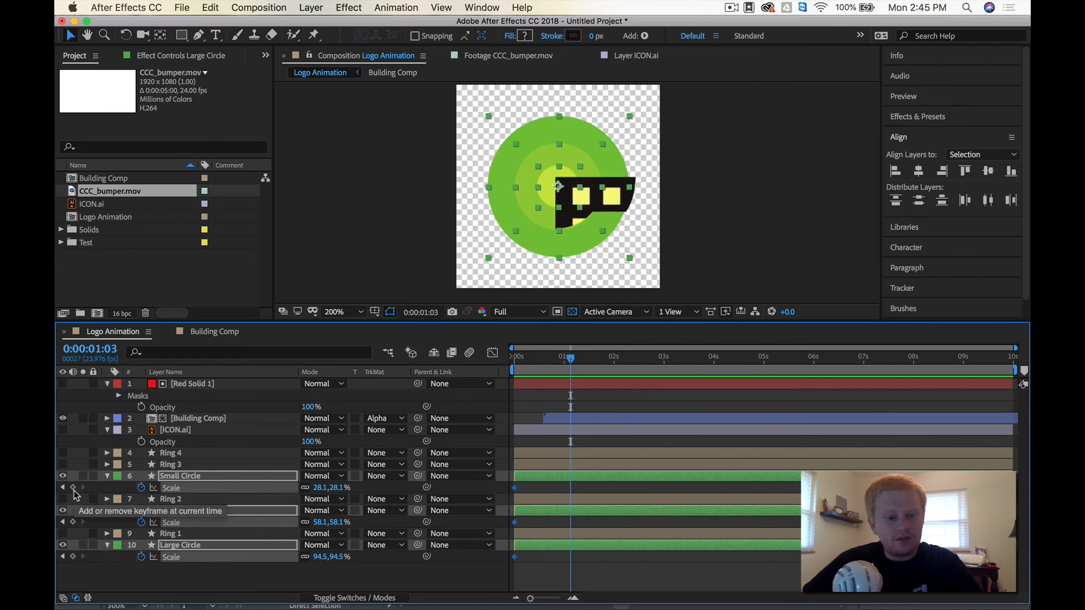
left_click(73, 488)
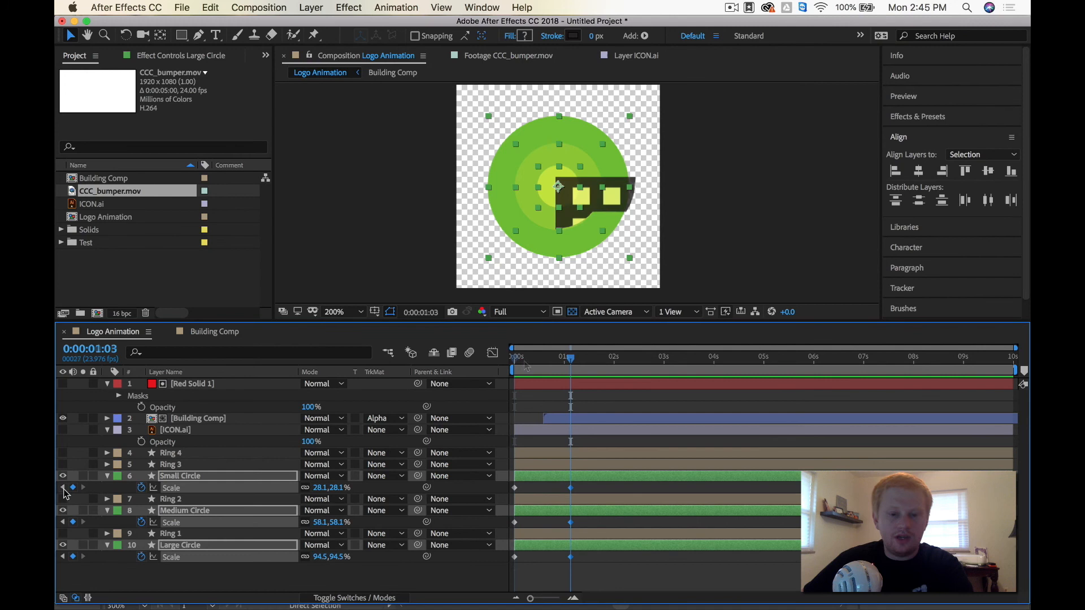
key("Home")
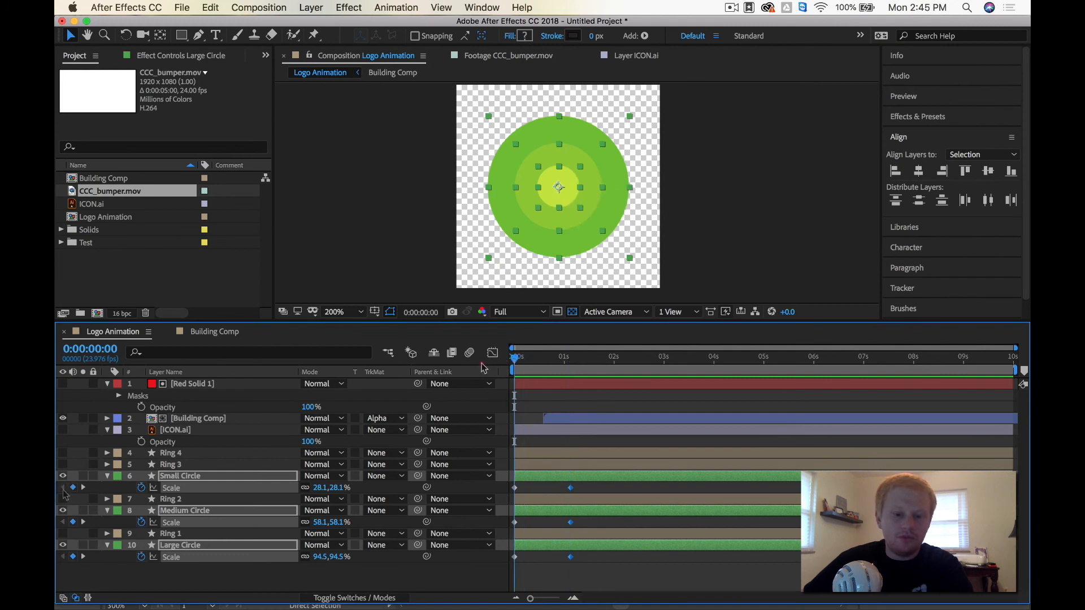
mouse_move(319, 489)
left_mouse_down()
mouse_move(305, 486)
mouse_move(318, 488)
left_mouse_up()
left_click(319, 489)
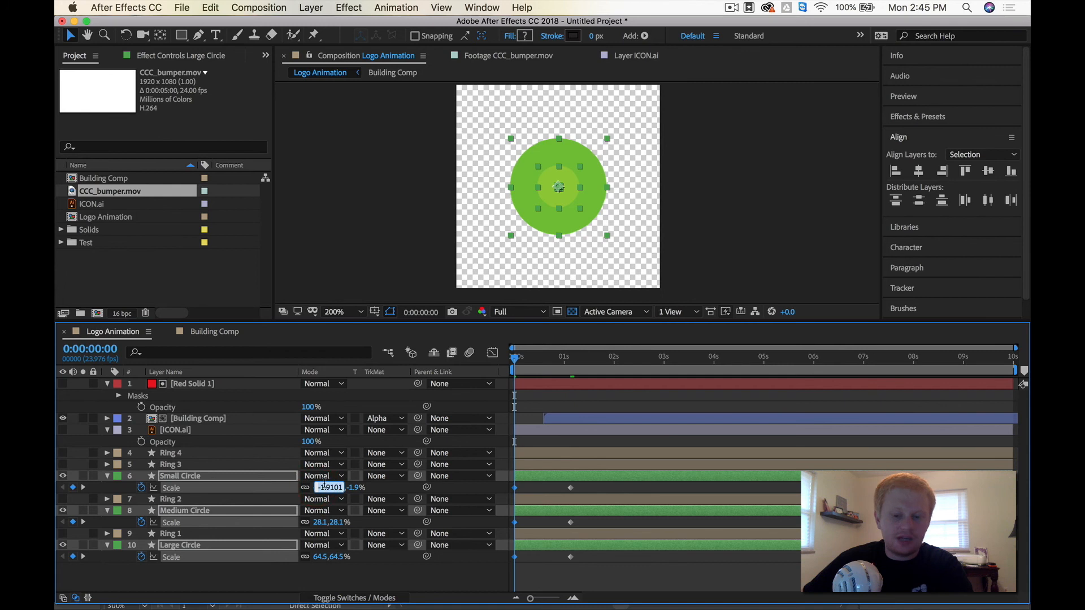
type("0")
key("Return")
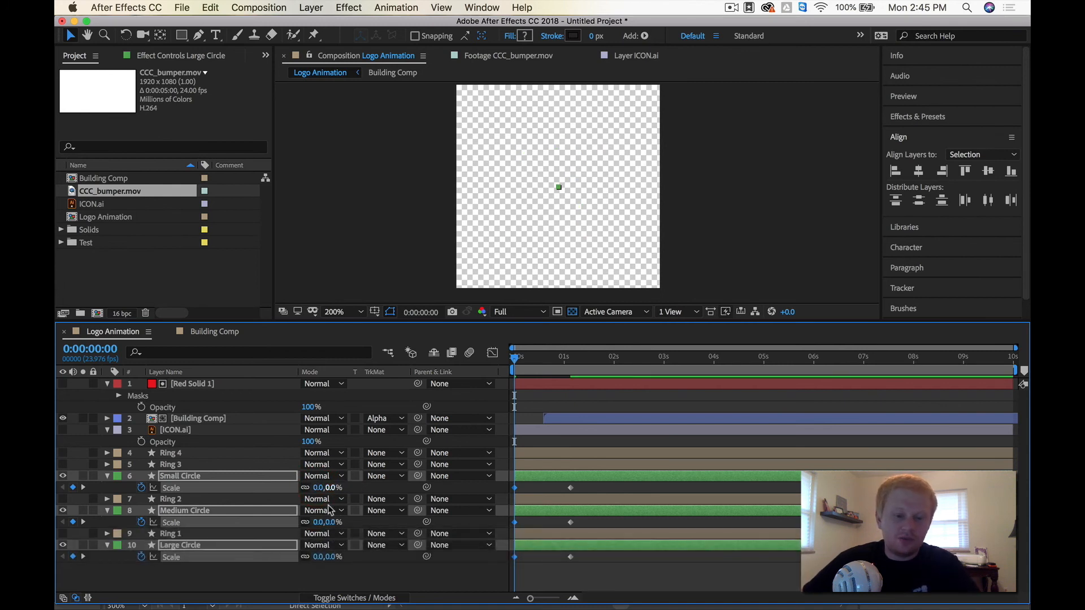
left_click(600, 573)
key("space")
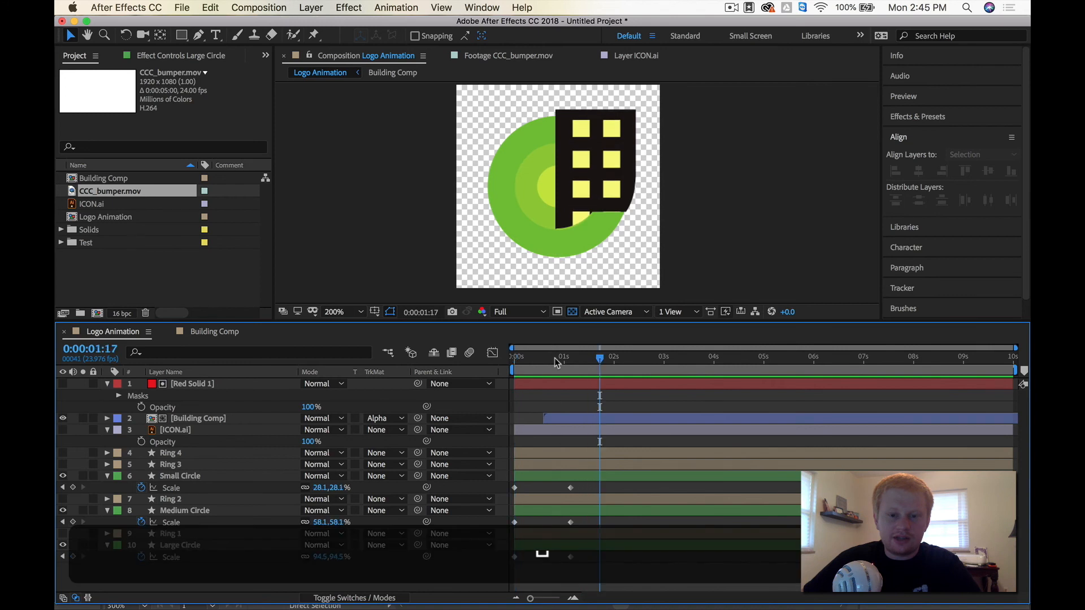
key("space")
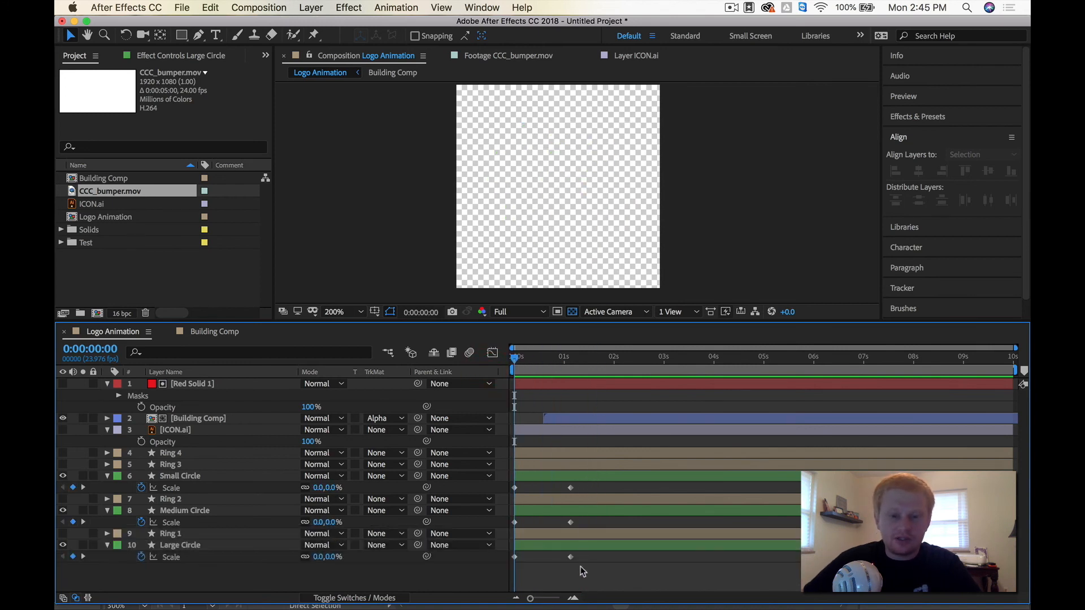
Speed up the circles' growth by moving their ending Scale keyframes to 0:00:00:16, and play it back.
left_click_drag(556, 347, 547, 353)
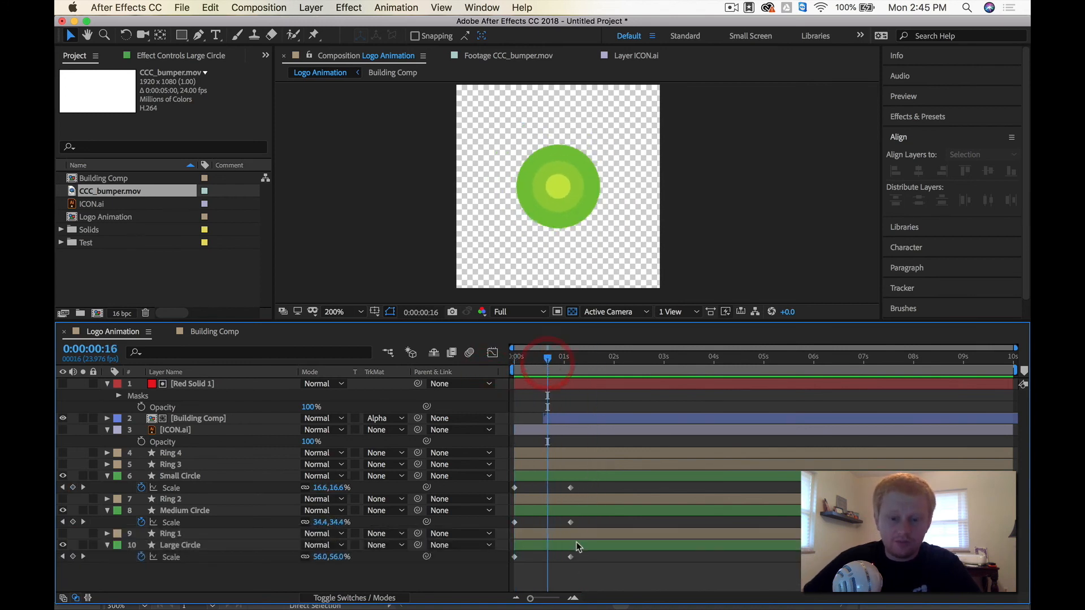
left_click_drag(580, 569, 547, 491)
key("Home")
key("space")
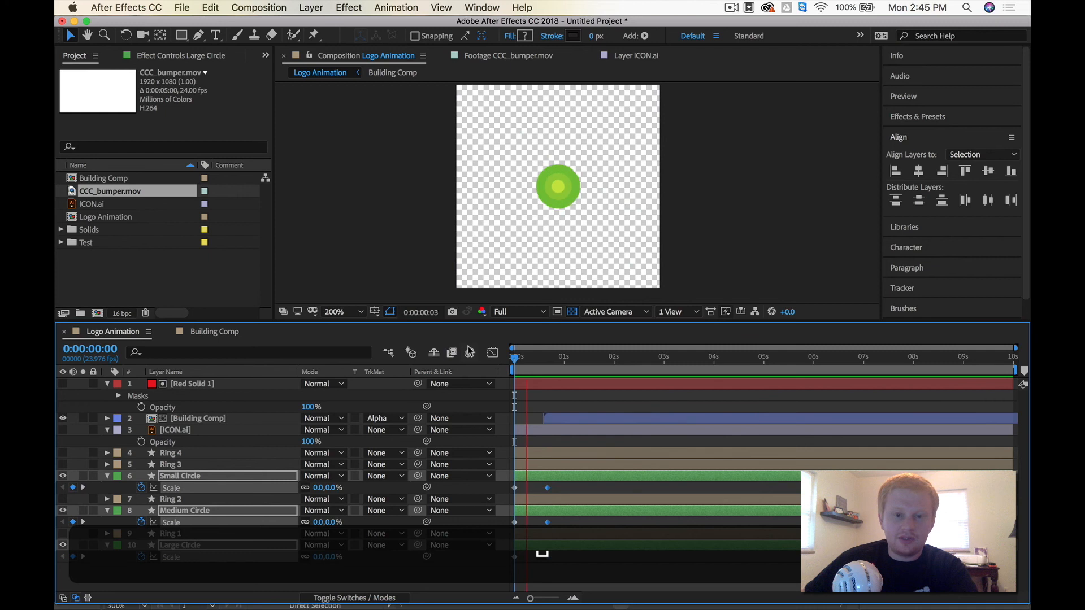
key("space")
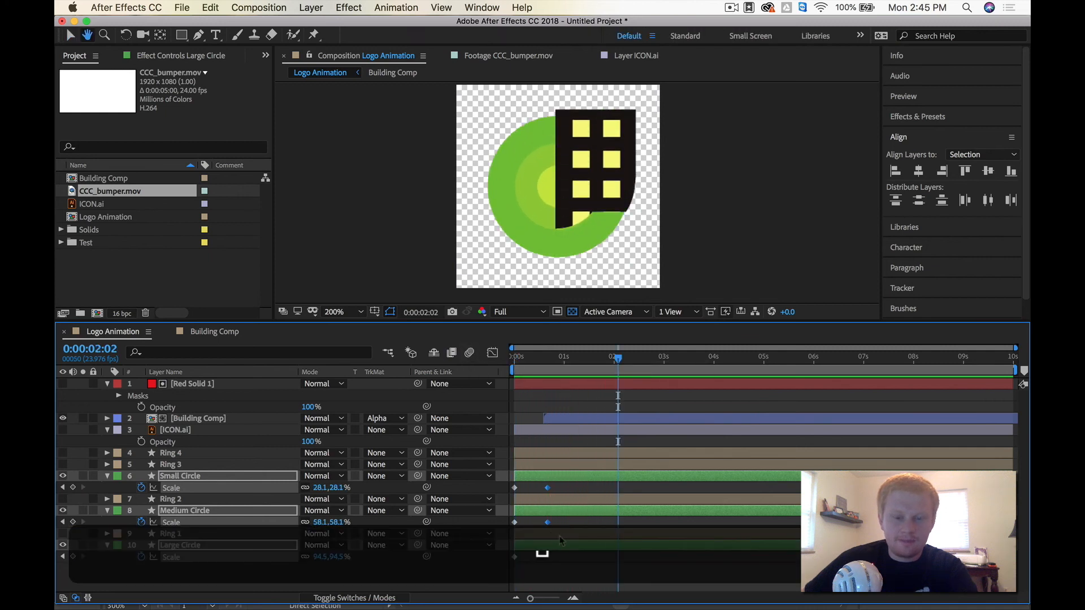
Apply Easy Ease to all Scale keyframes of the three circles, and preview the eased growth from the first frame.
left_click_drag(571, 573, 510, 480)
key("F9")
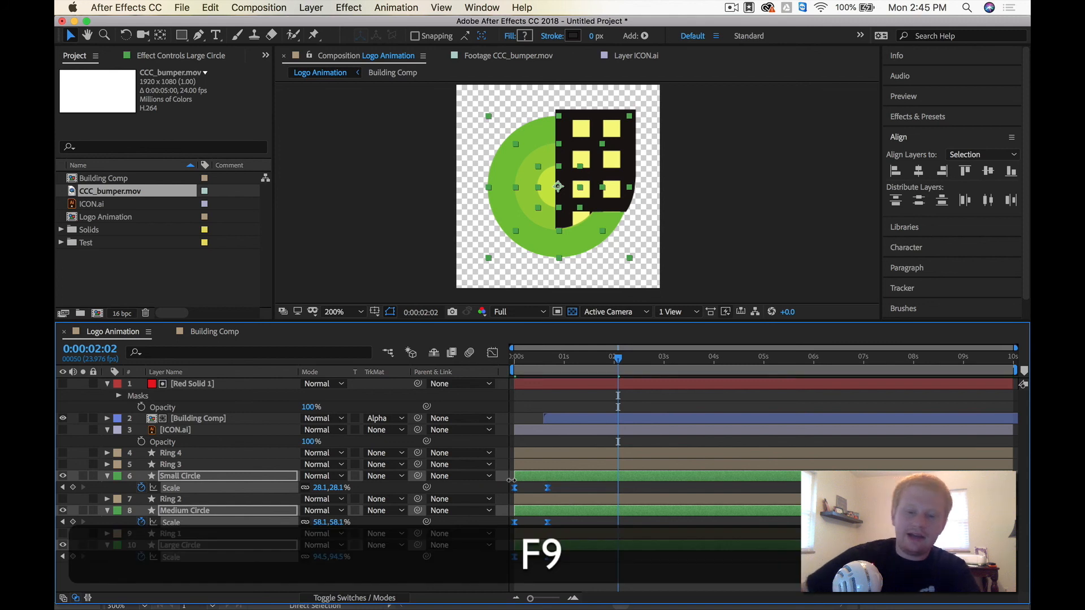
key("Home")
key("space")
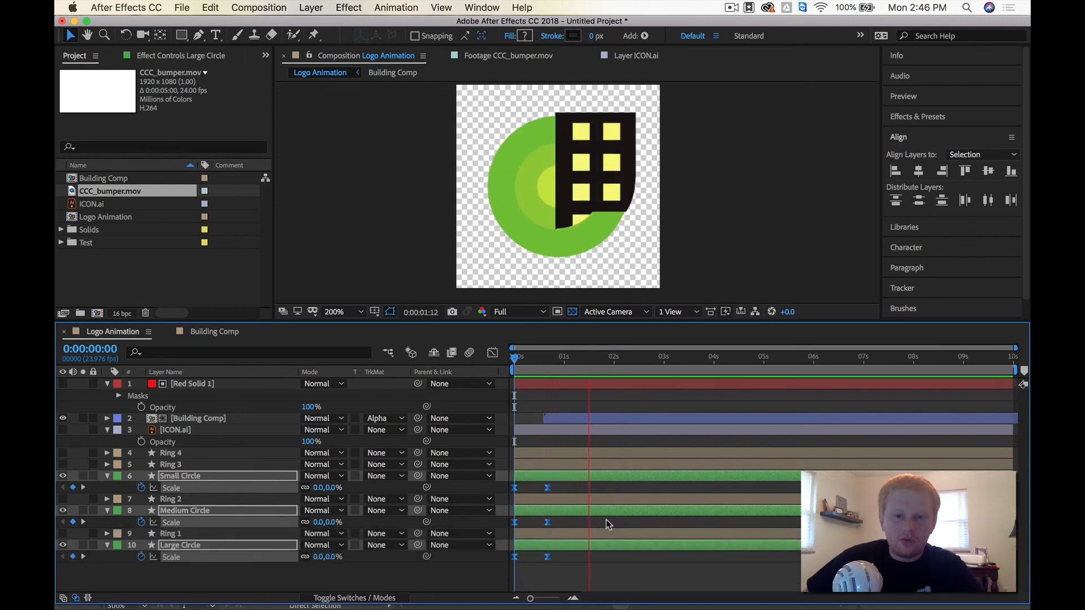
left_click(572, 583)
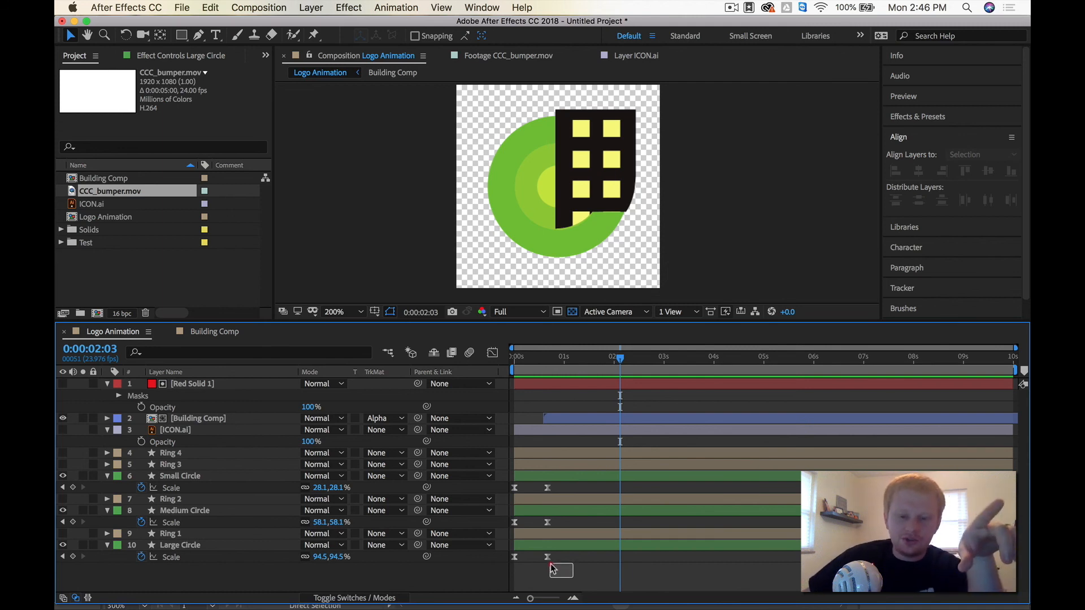
In the Graph Editor, raise the incoming influence of the circles' ending Scale keyframes to about 98% at zero speed.
left_click_drag(572, 577, 511, 483)
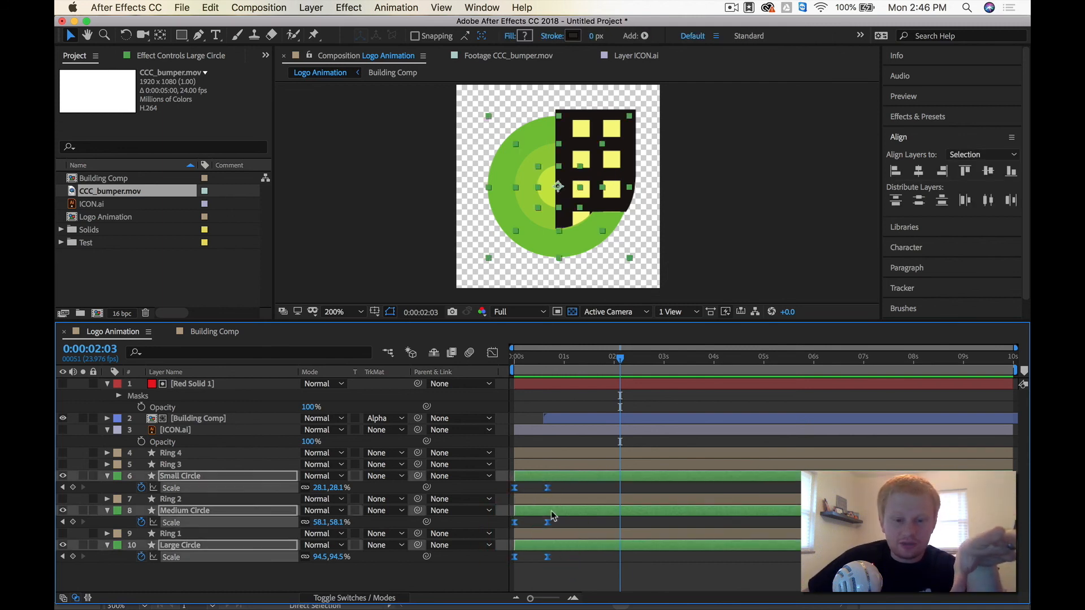
left_click(492, 354)
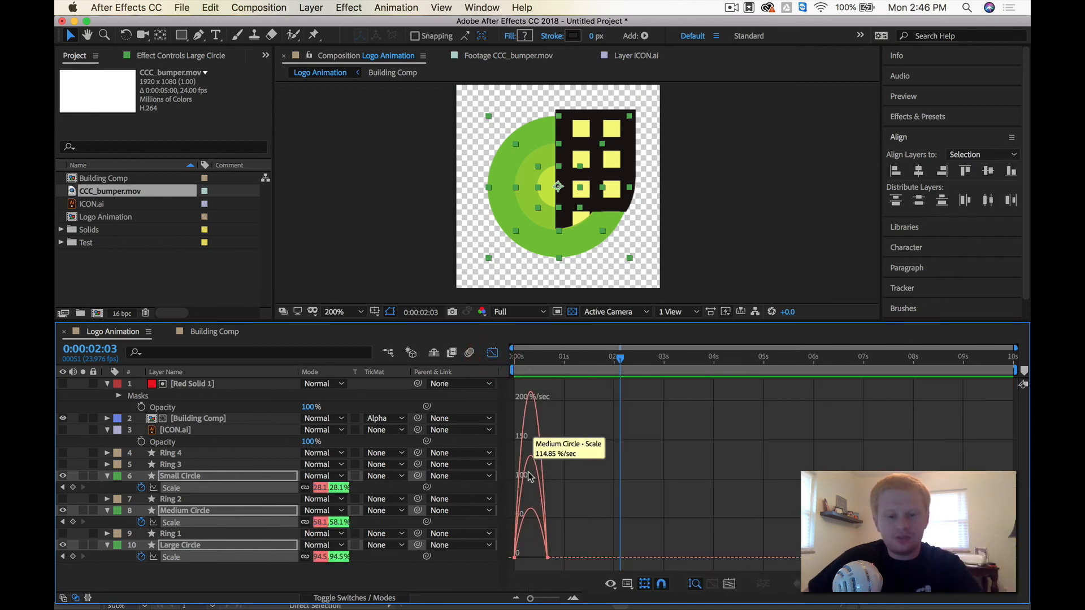
scroll(536, 497, "up", 5)
left_click_drag(575, 360, 672, 370)
scroll(680, 436, "down", 3)
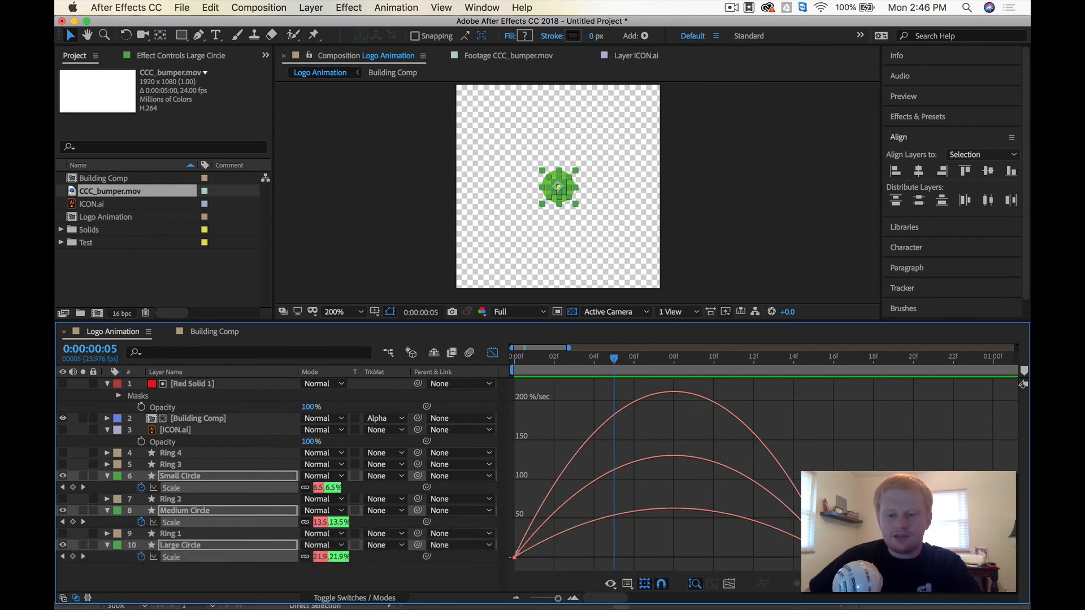
key("super+a")
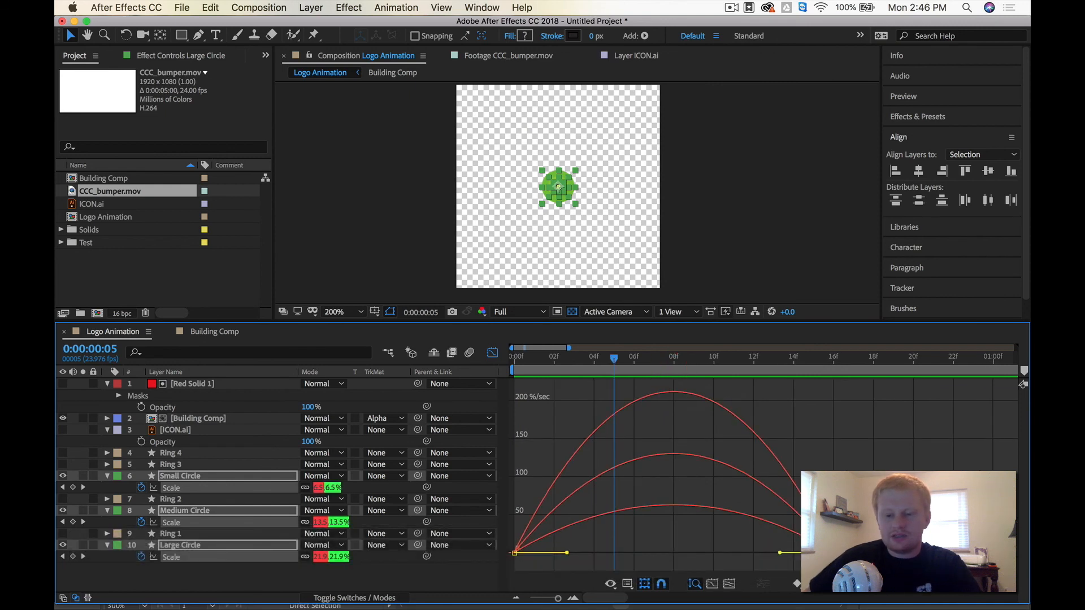
left_click_drag(780, 554, 680, 553)
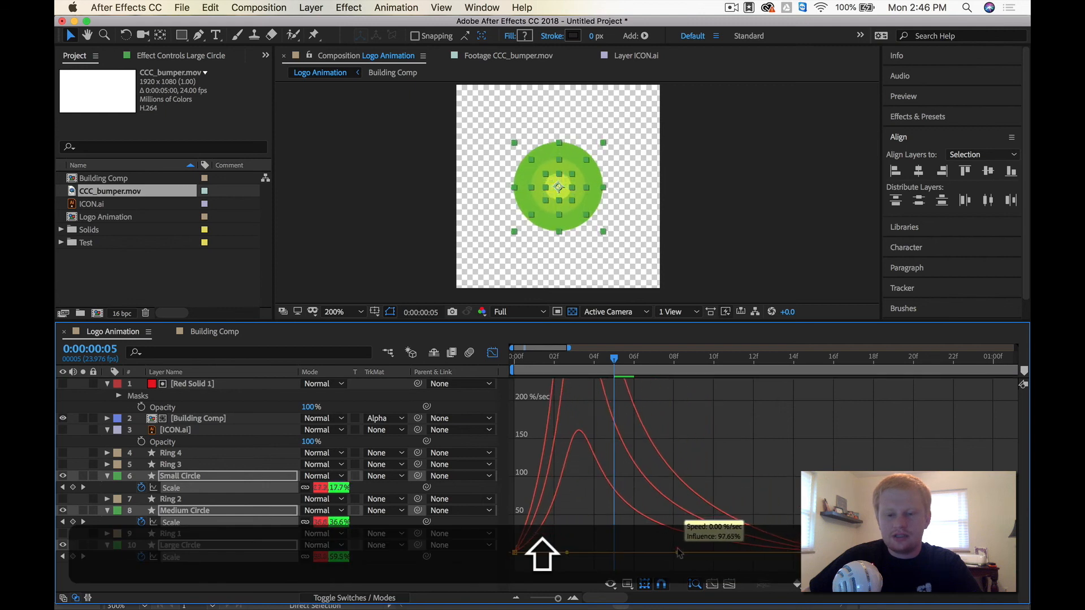
Play the reshaped circle growth from the first frame, and return from the speed graph to the layer bars.
left_click(532, 360)
left_click_drag(531, 363, 479, 374)
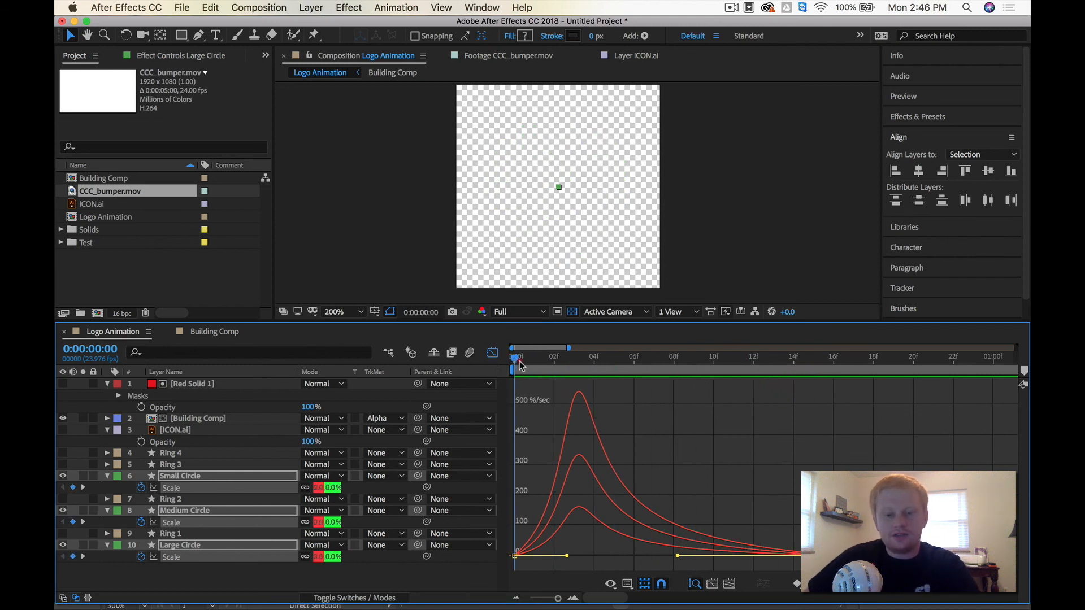
left_click_drag(527, 367, 495, 462)
left_click(632, 462)
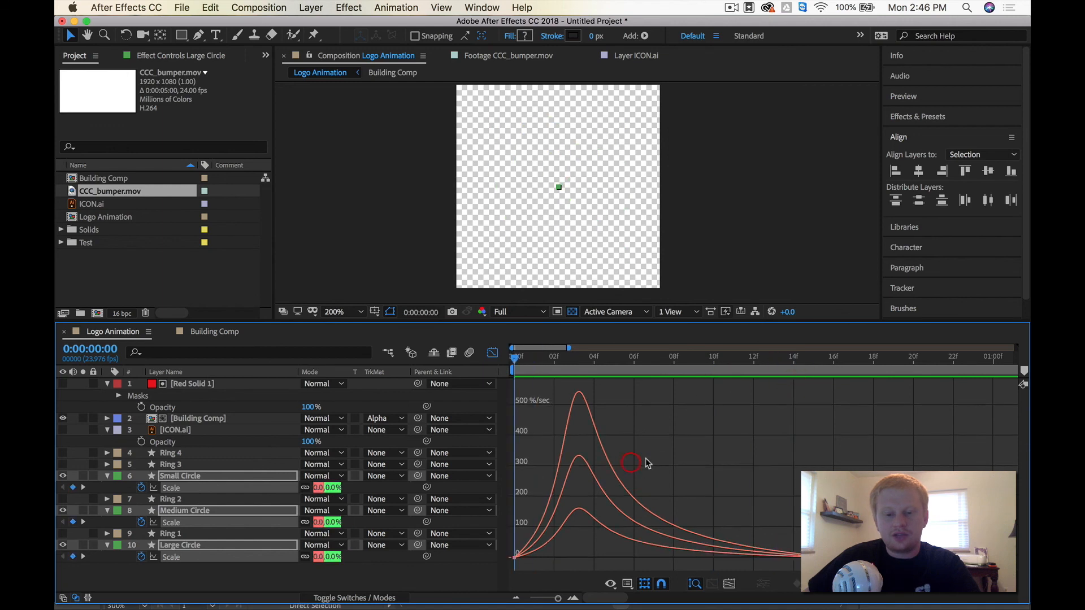
key("space")
key("space")
left_click(493, 353)
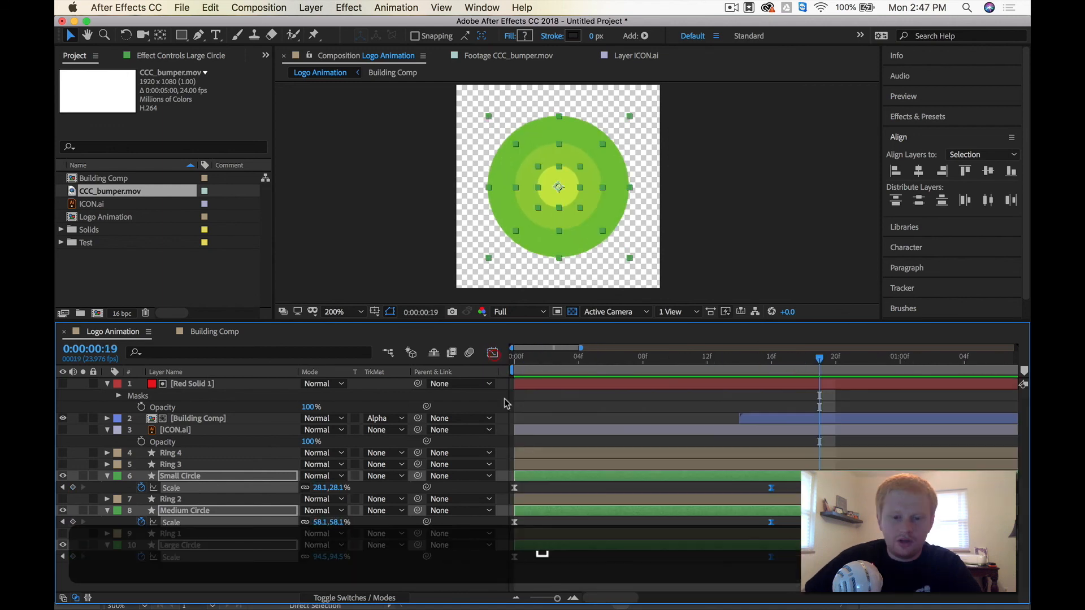
left_click(561, 569)
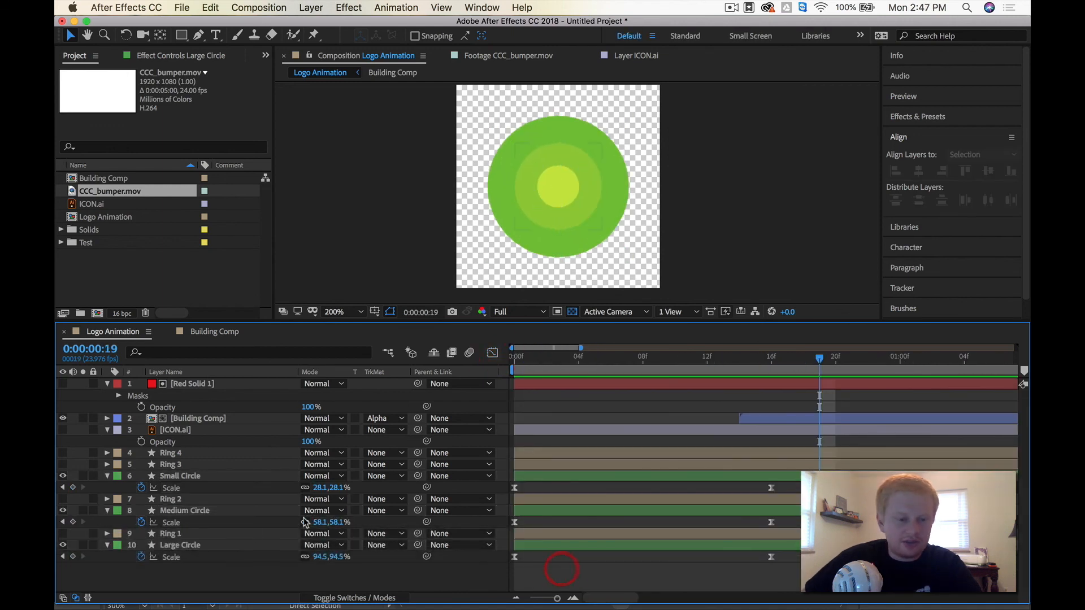
Stagger the circles by starting Medium Circle at frame 4 and Small Circle at frame 8, and preview from the beginning.
left_click(206, 545)
left_click_drag(541, 512, 606, 520)
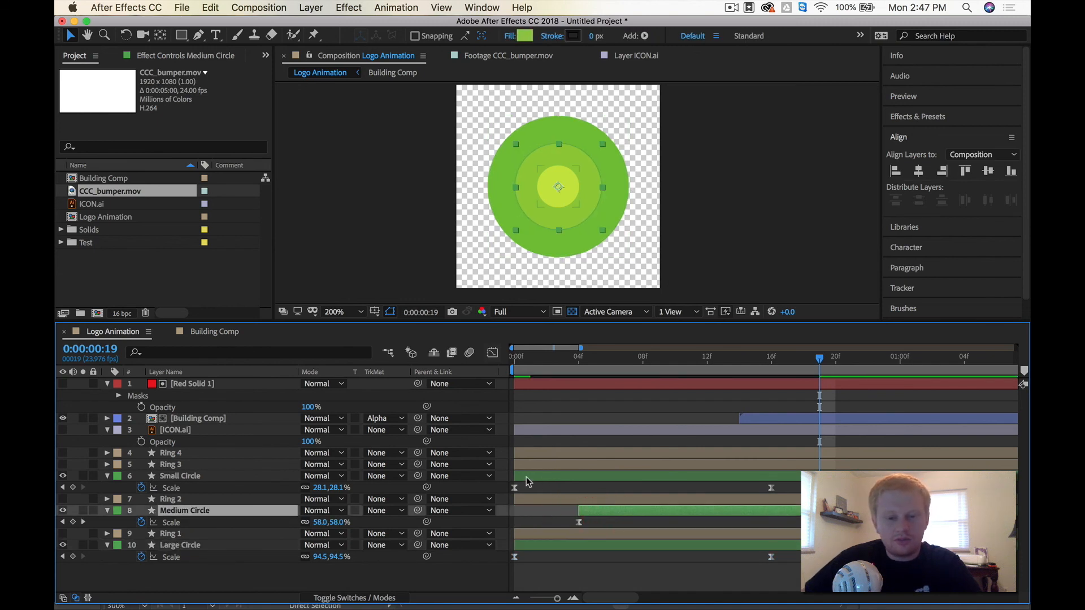
left_click_drag(539, 481, 659, 490)
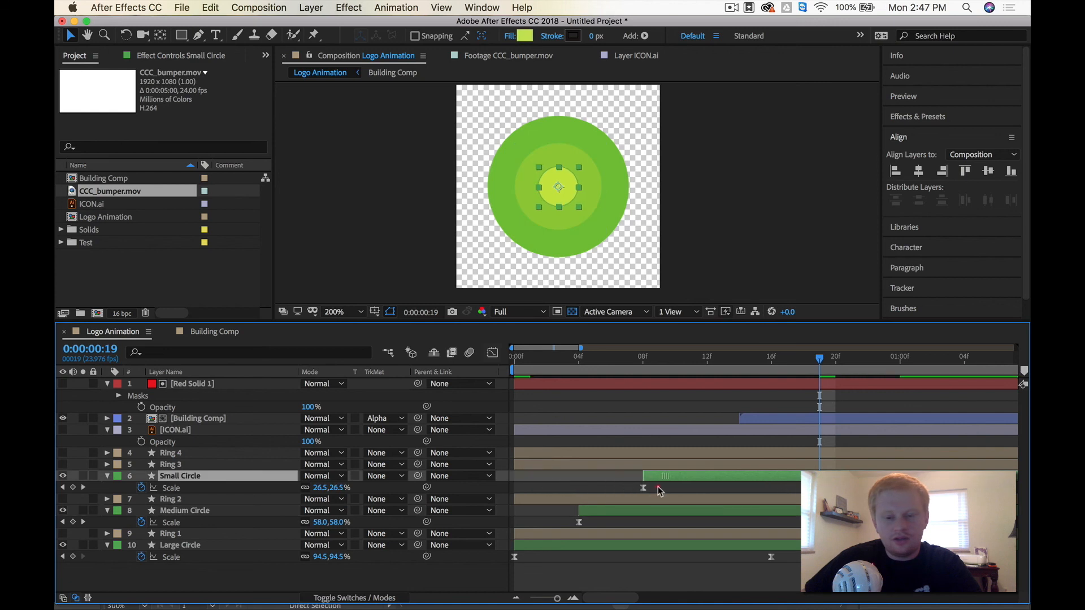
left_click_drag(532, 357, 460, 358)
key("space")
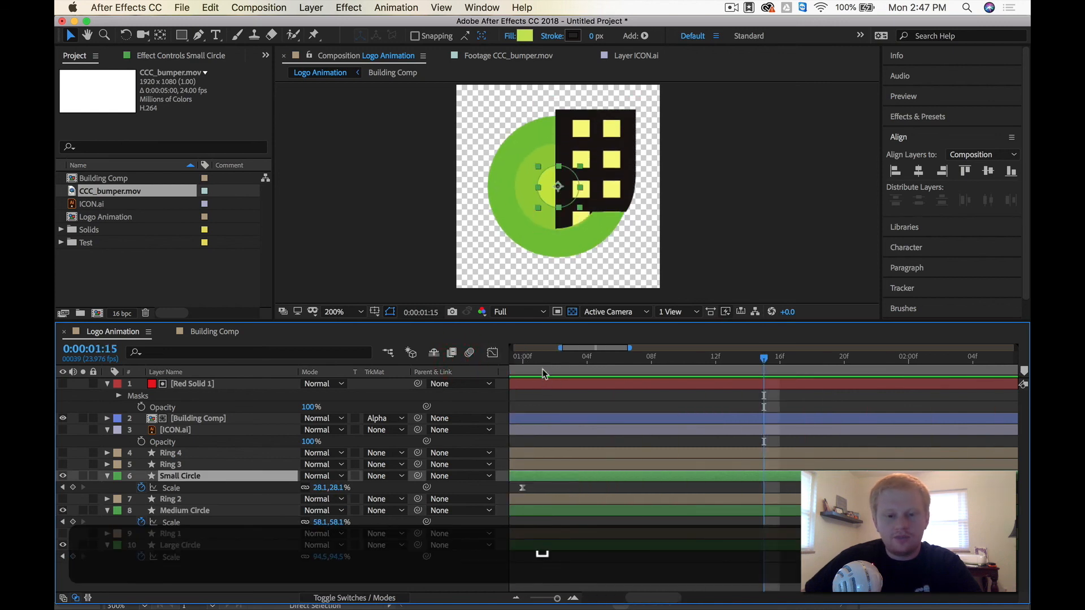
key("space")
left_click(568, 570)
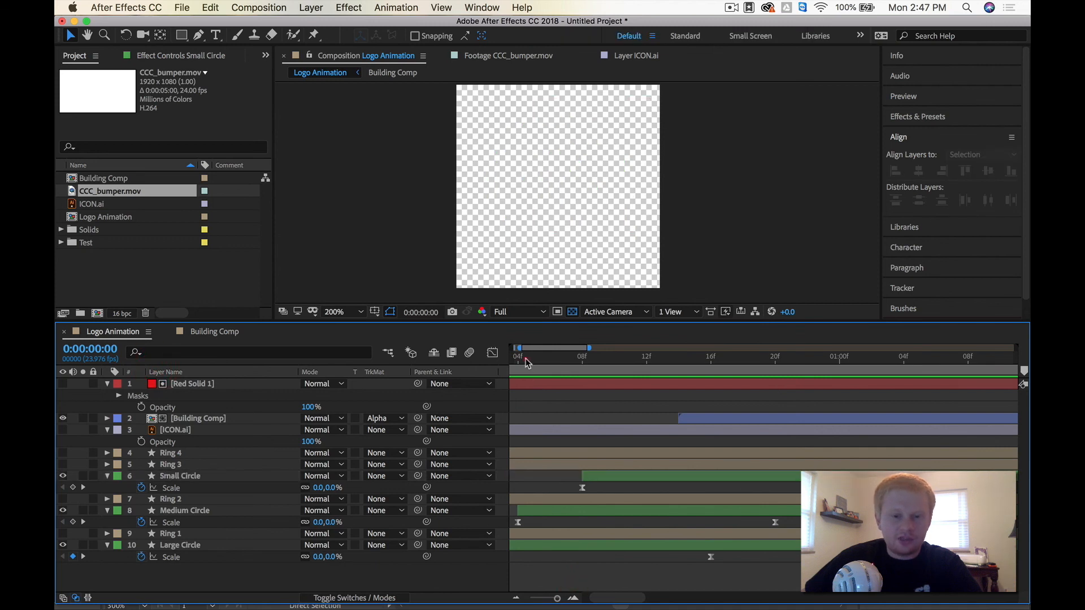
left_click_drag(527, 359, 327, 360)
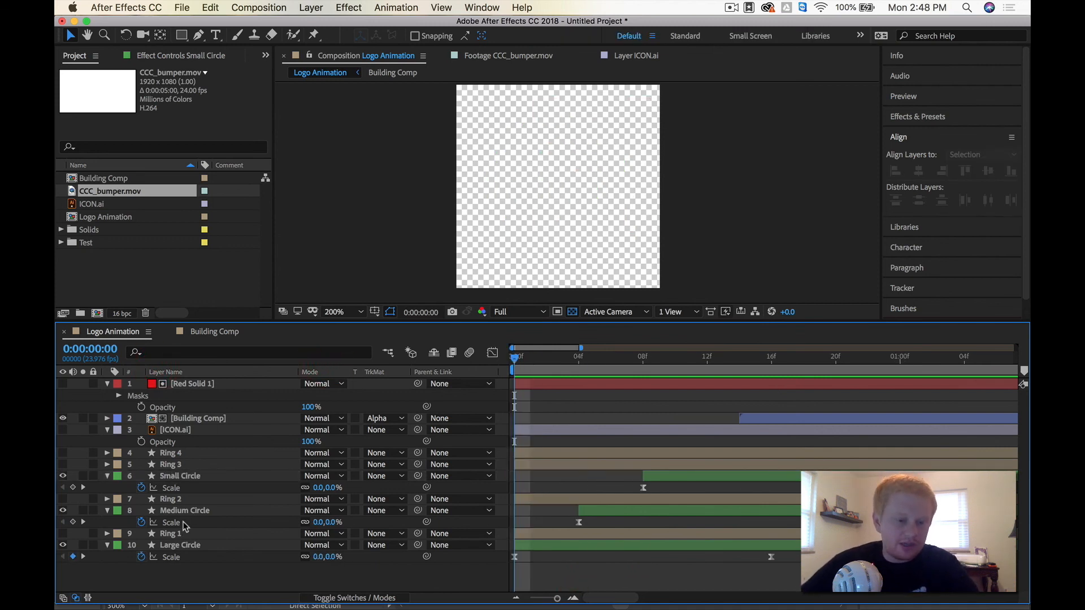
Show the Ring 1 layer again, add Trim Paths to its contents, and expand the Trim Paths settings.
left_click(179, 534)
left_click(63, 533)
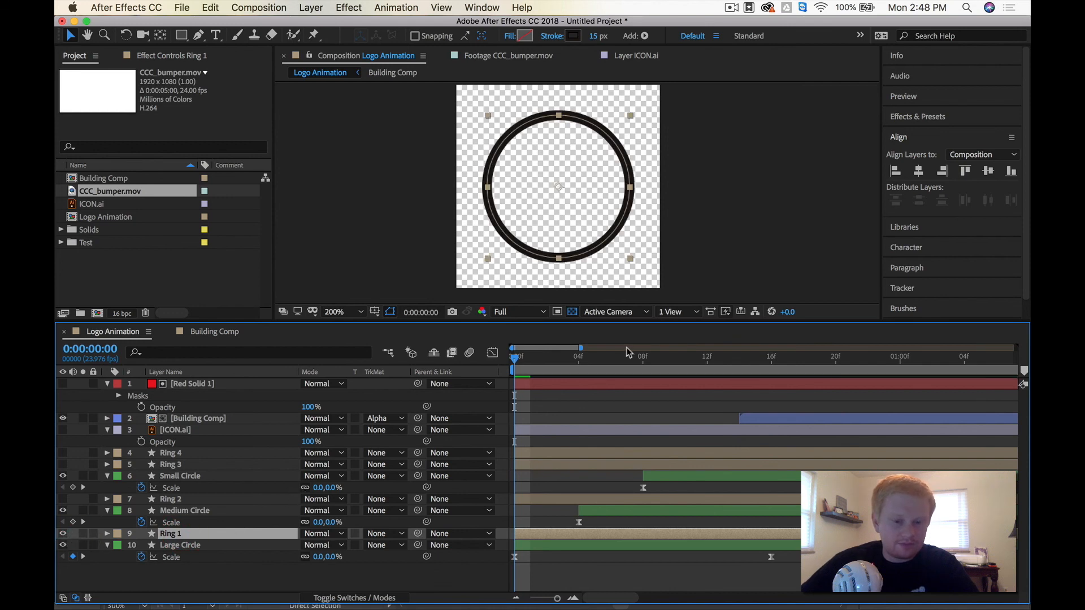
left_click_drag(543, 366, 704, 368)
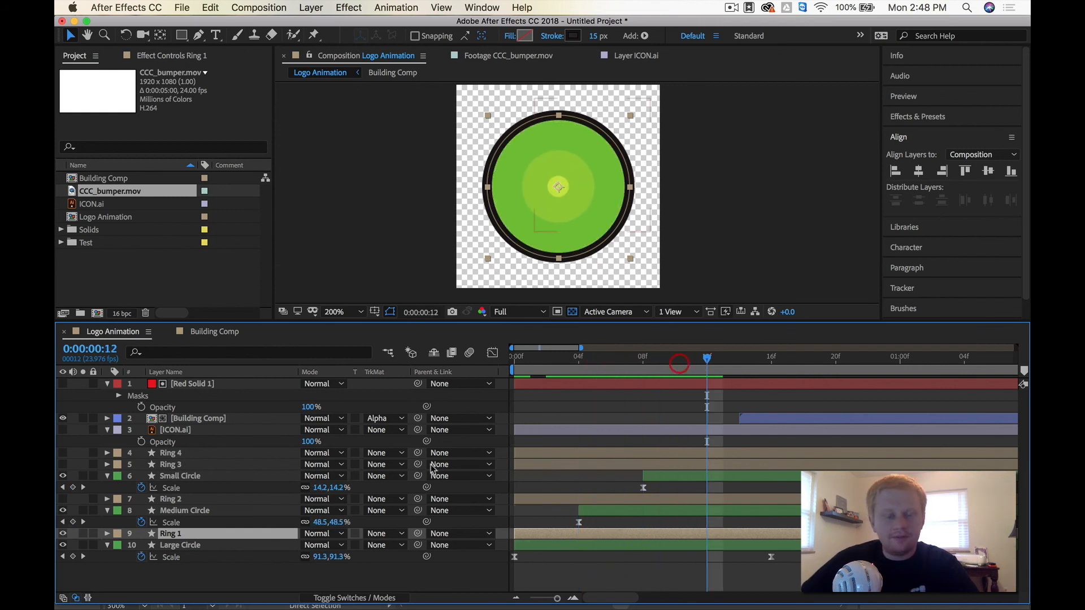
left_click(108, 534)
left_click(403, 546)
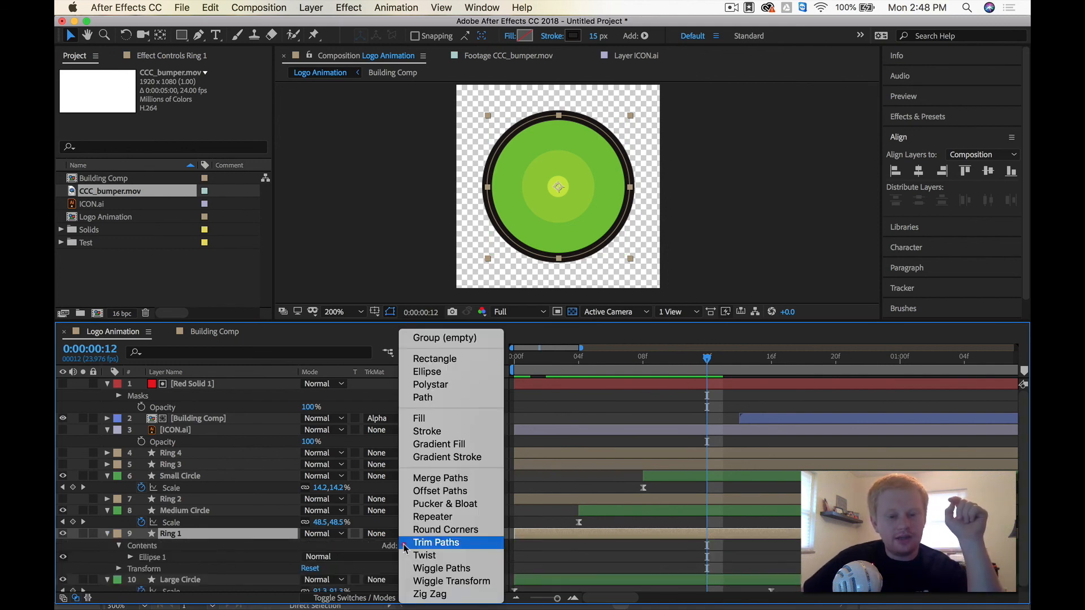
left_click(452, 543)
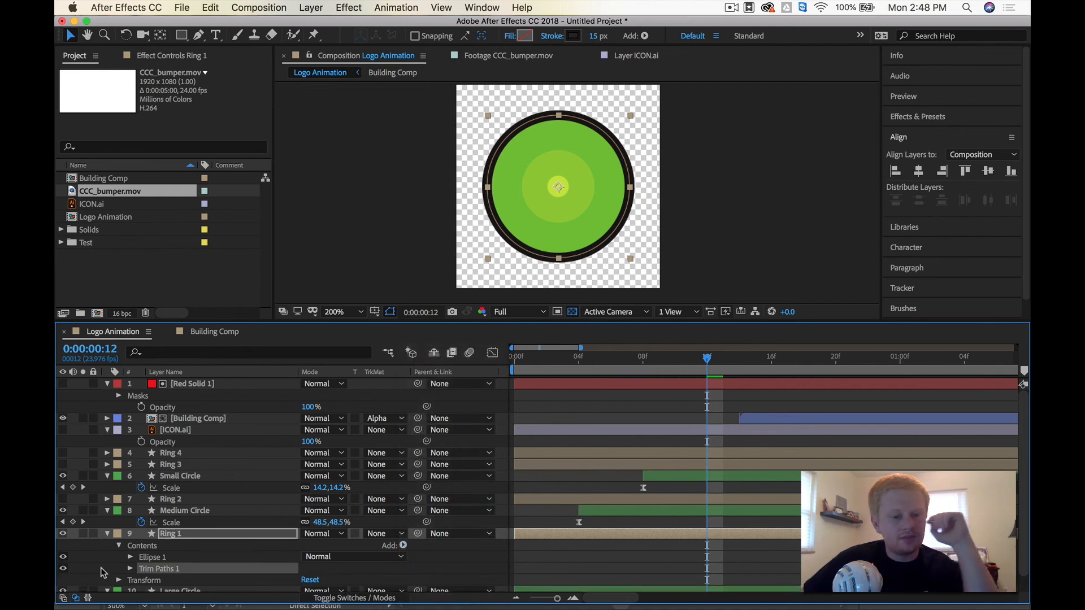
left_click(130, 569)
scroll(266, 550, "down", 5)
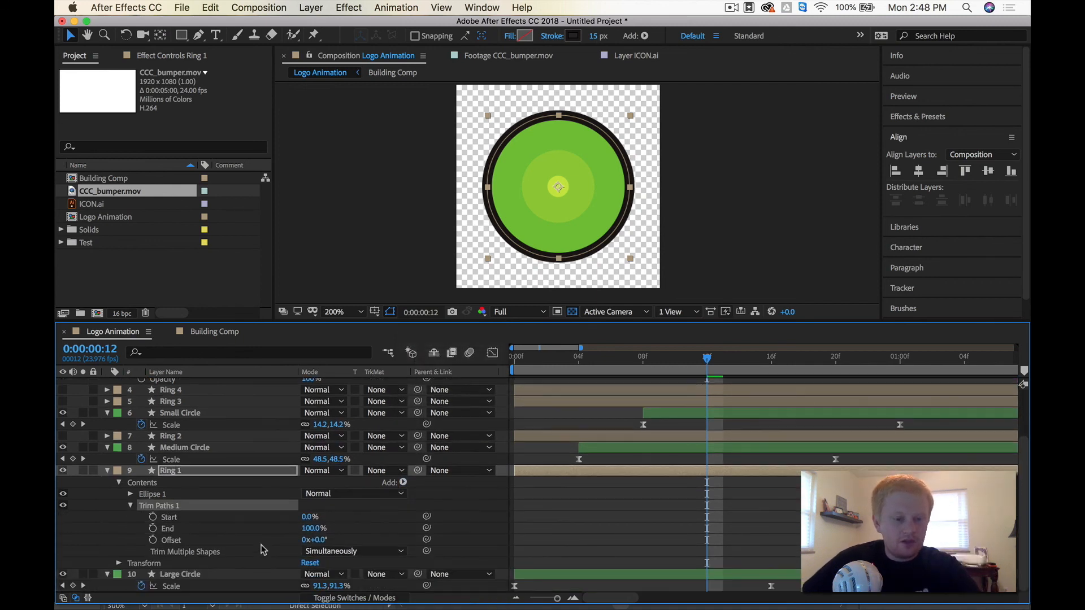
Keyframe the Start of Ring 1's Trim Paths at 100% on frame 12 and 0% on frame 20.
left_click_drag(311, 517, 410, 518)
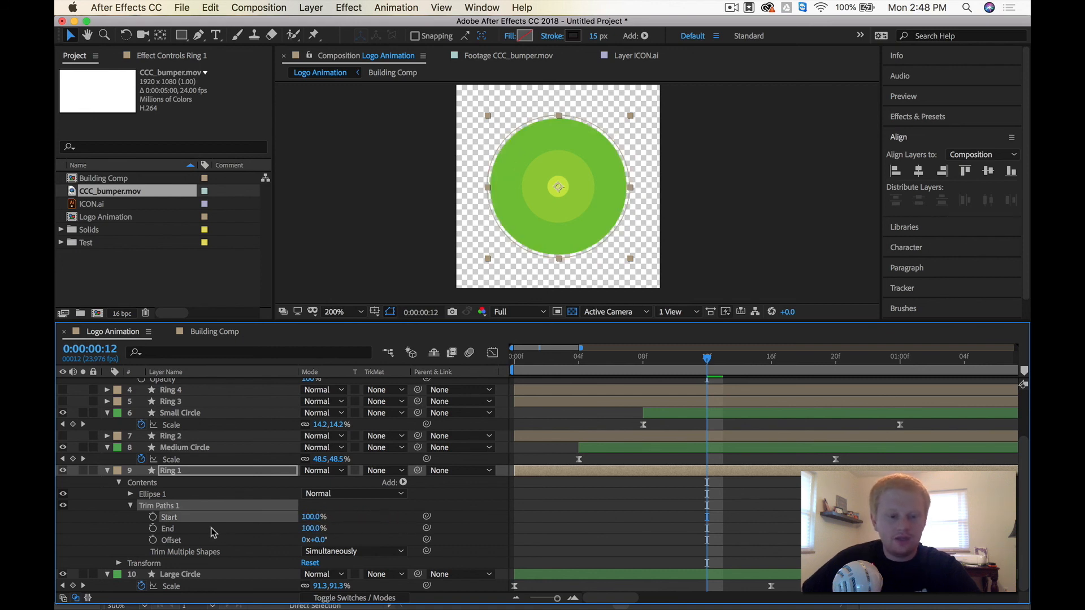
left_click(153, 517)
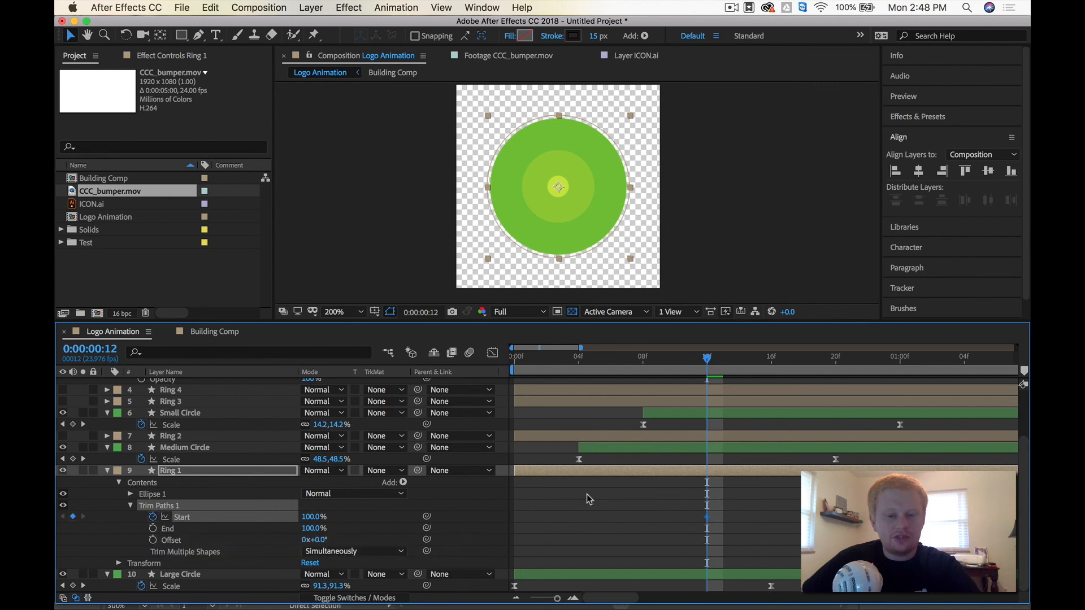
left_click_drag(714, 362, 831, 368)
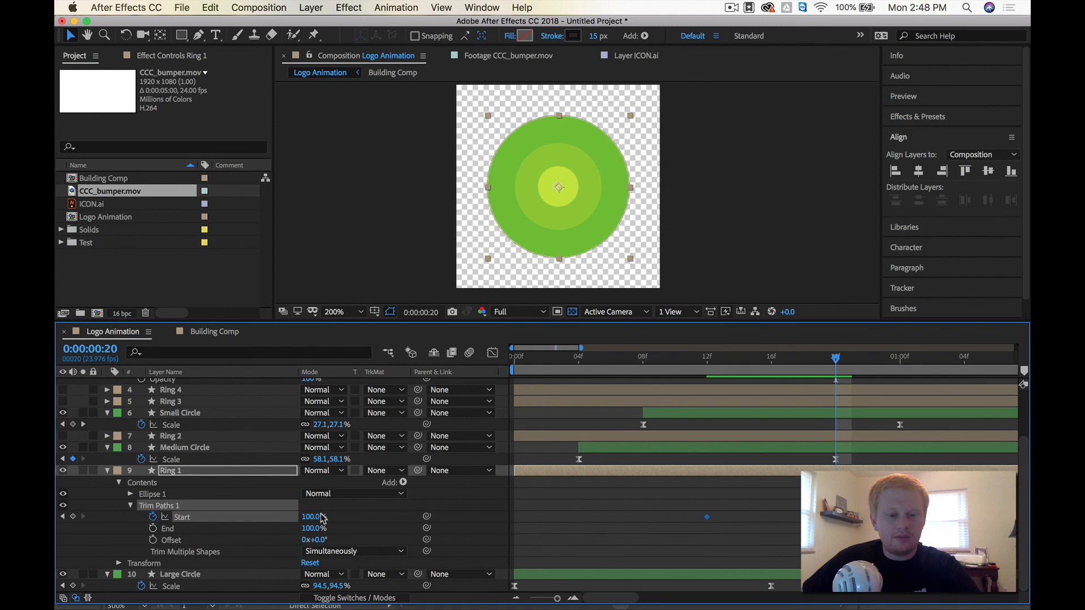
left_click_drag(313, 517, 225, 520)
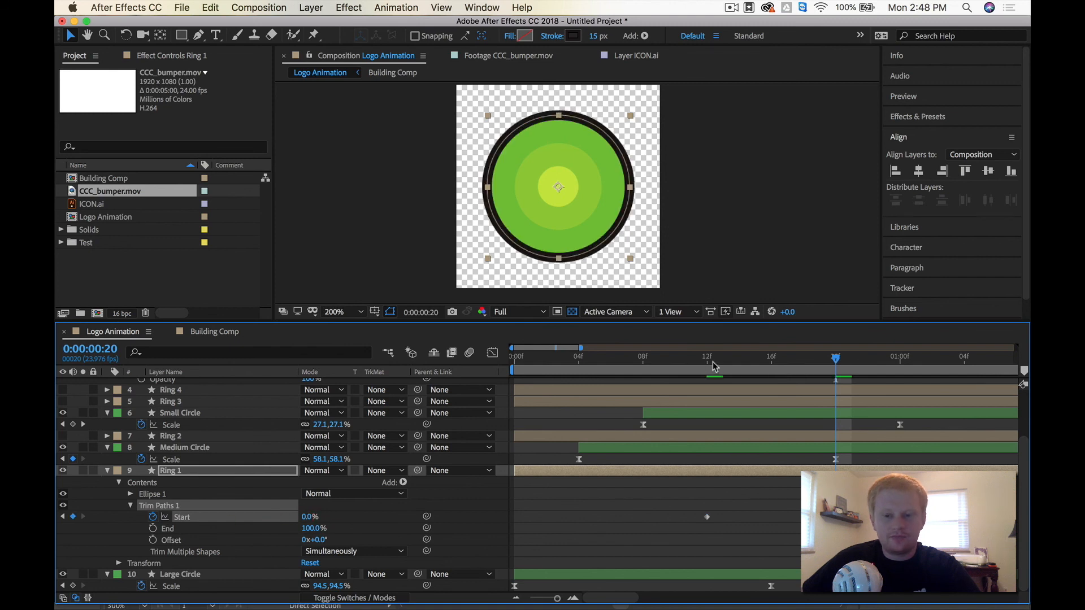
Apply Easy Ease to both of Ring 1's trim Start keyframes, preview from frame 12, and reselect the keyframes.
left_click_drag(680, 530, 805, 513)
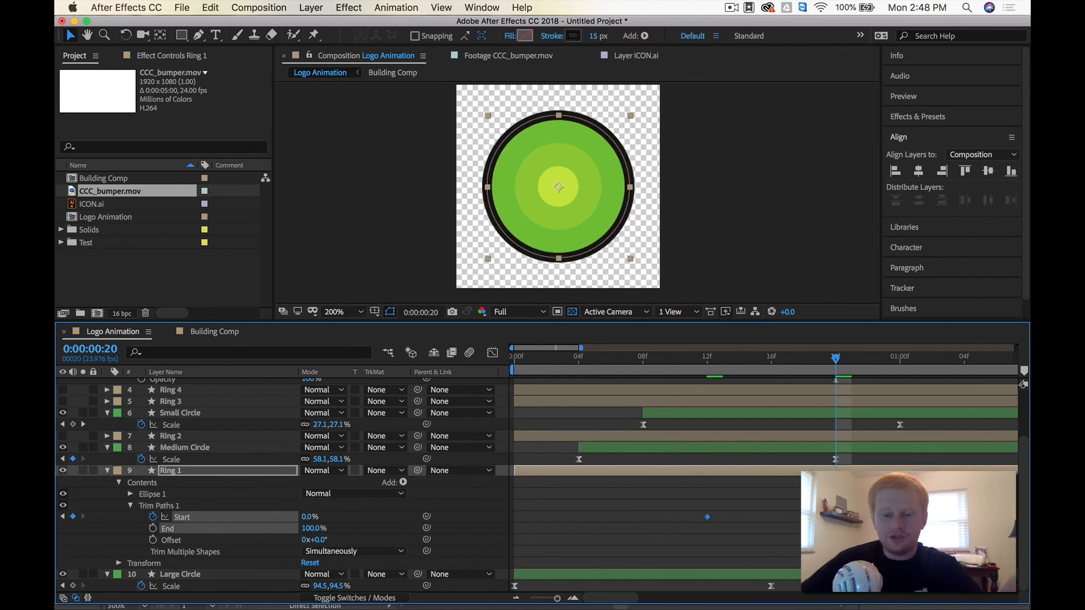
key("F9")
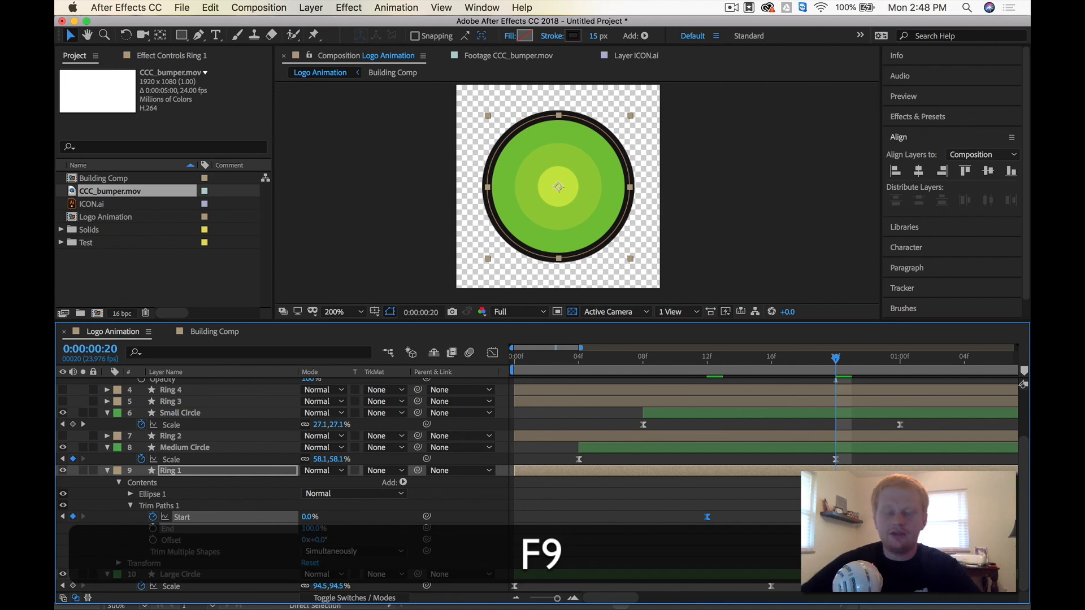
left_click(704, 356)
key("space")
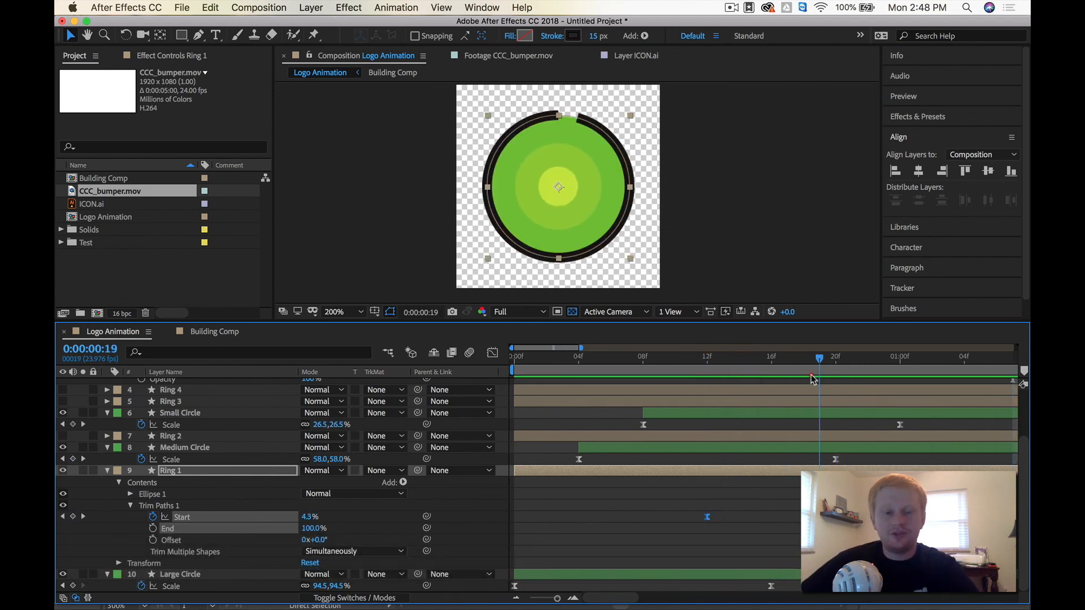
left_click_drag(690, 498, 801, 534)
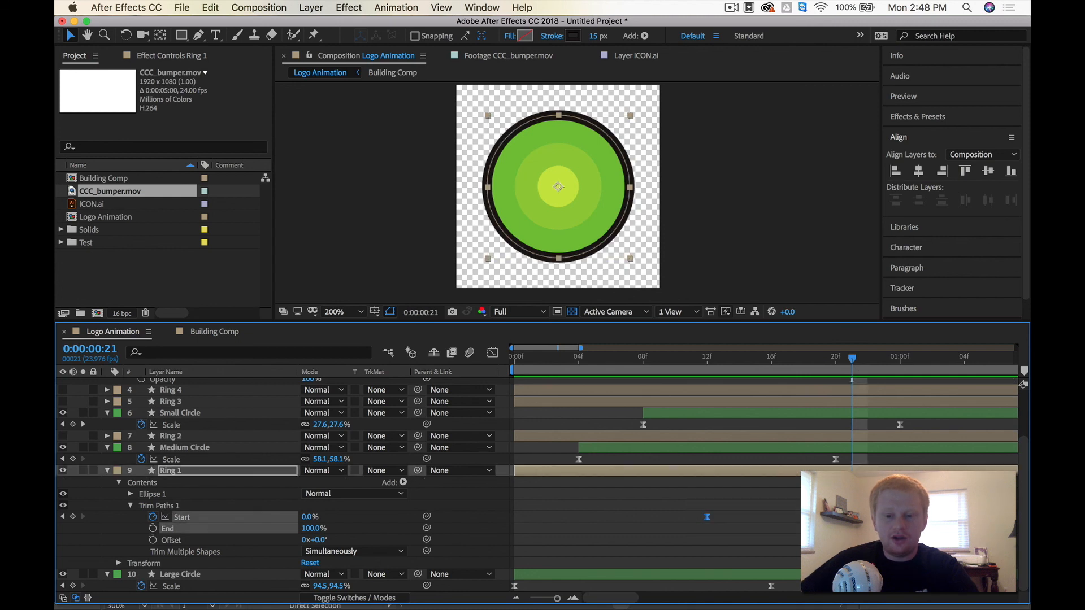
Undo the last few changes to the Color keyframes of Ring 2.
key("super+z")
key("super+z")
key("super+z")
key("super+z")
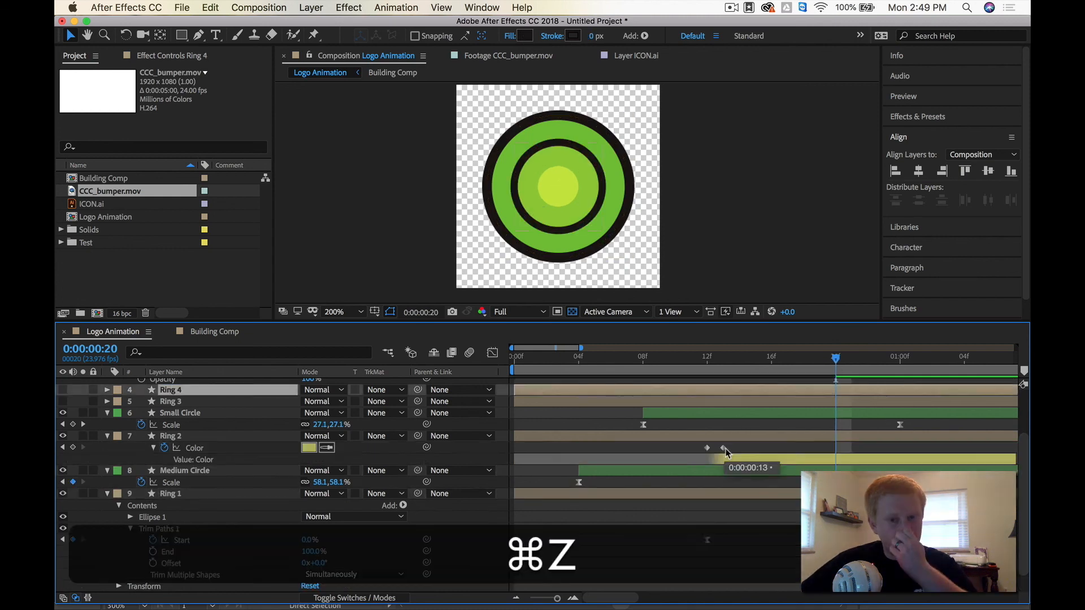
Play the assembled logo animation and scrub between about 1:11 and 1:15 to examine how the building finishes rising over the rings.
key("space")
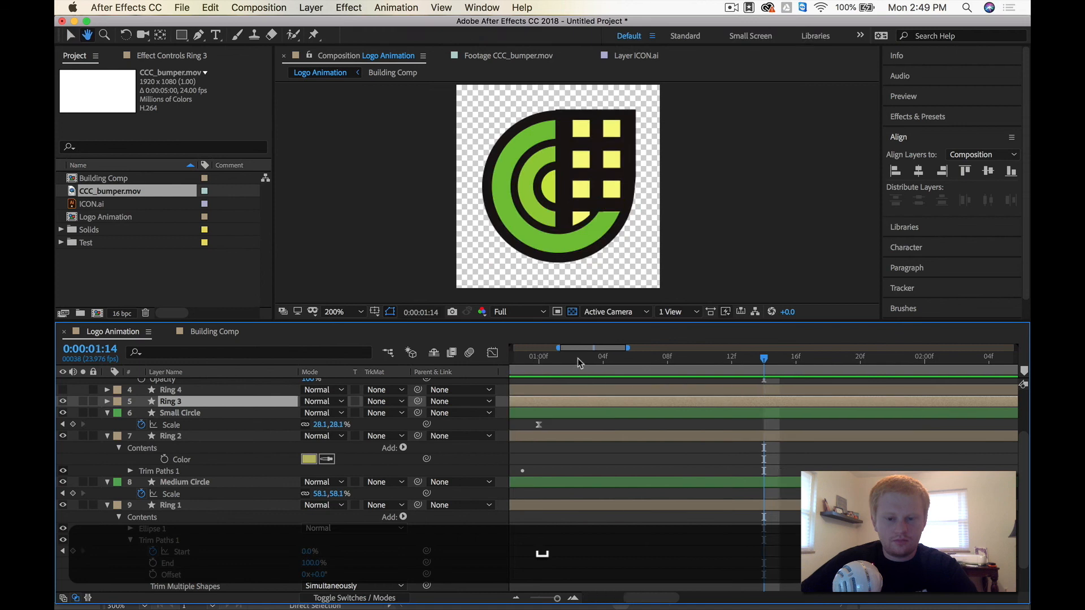
left_click_drag(579, 359, 585, 365)
key("space")
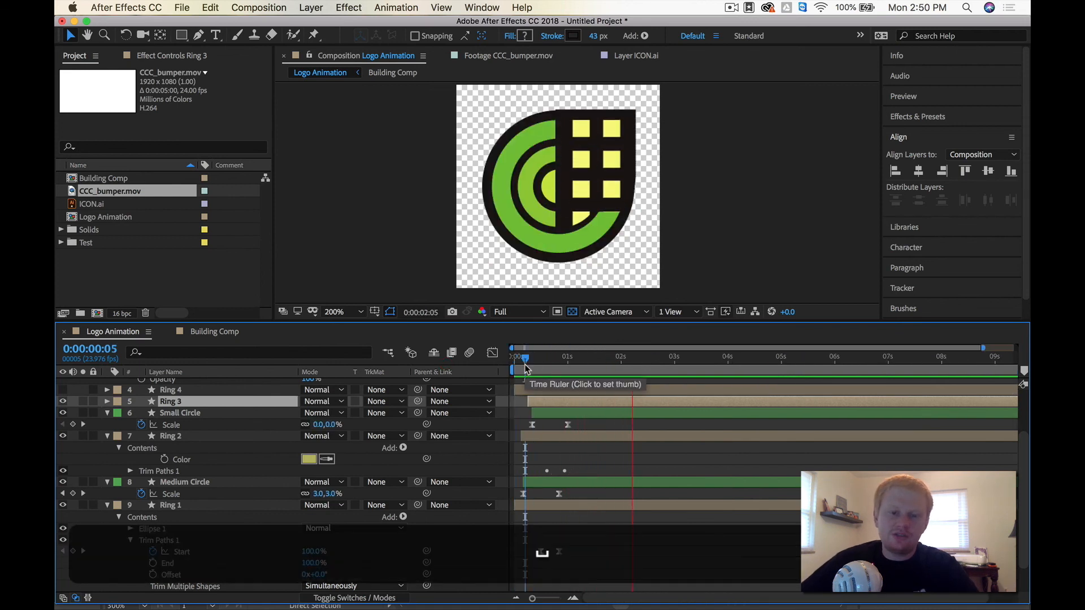
left_click_drag(525, 368, 602, 363)
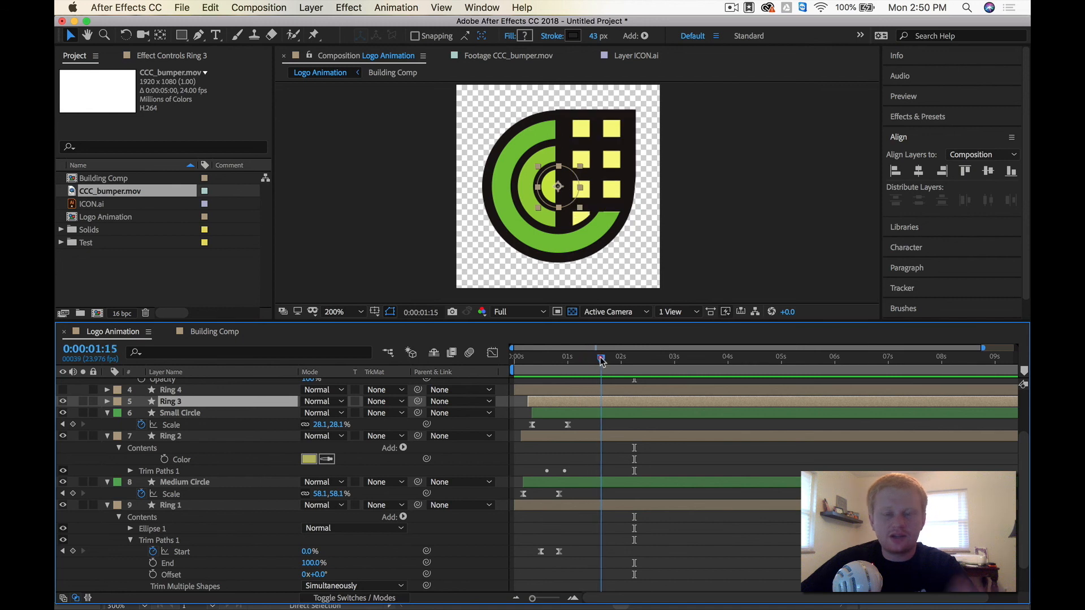
mouse_move(602, 361)
left_mouse_down()
mouse_move(612, 357)
mouse_move(599, 367)
left_mouse_up()
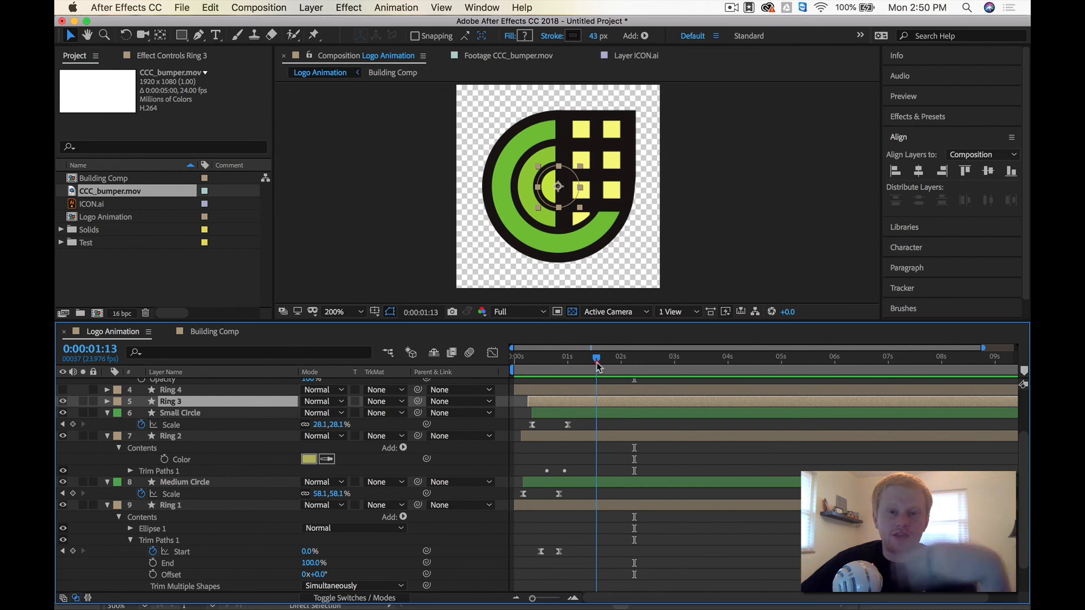
left_click_drag(599, 366, 594, 368)
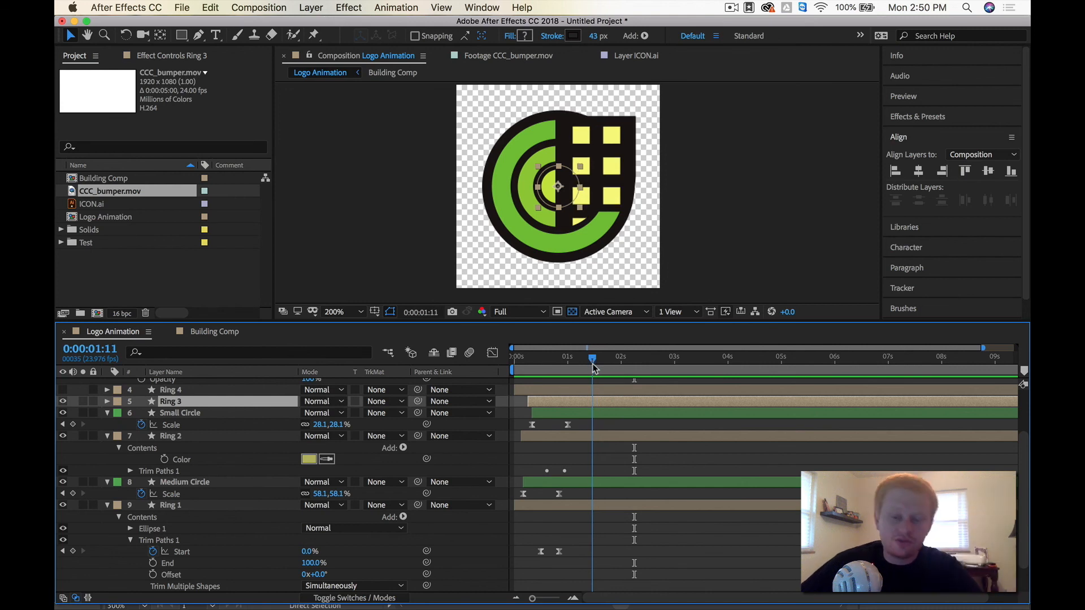
key("space")
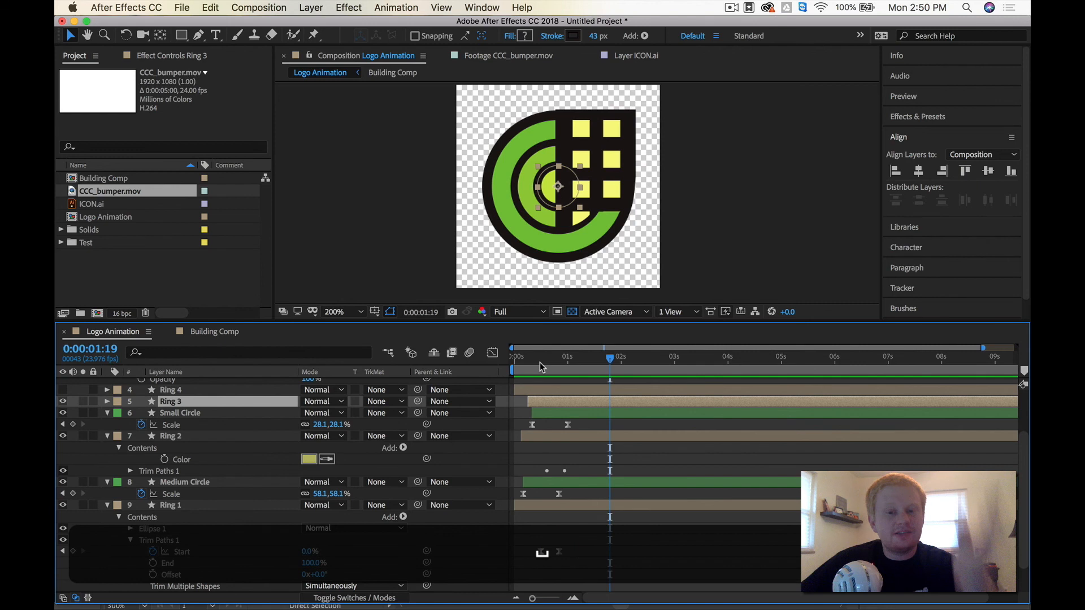